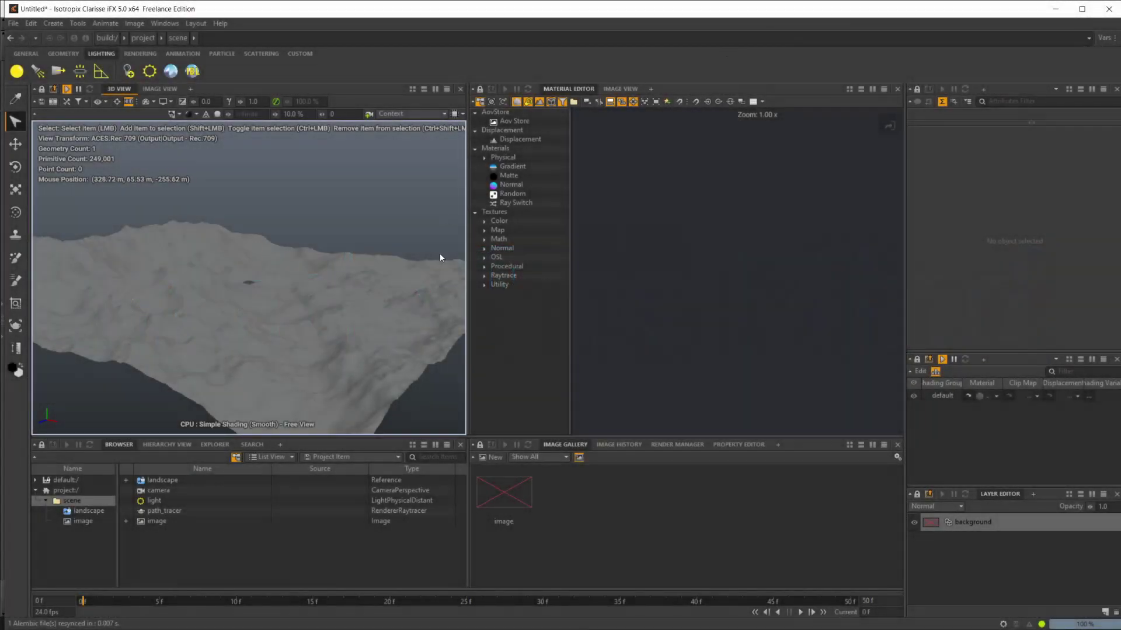
Step: Examine the imported landscape, and in Houdini its heightfield and heightfield noise nodes
alt+drag(245, 275, 296, 223)
alt+drag(279, 353, 409, 417)
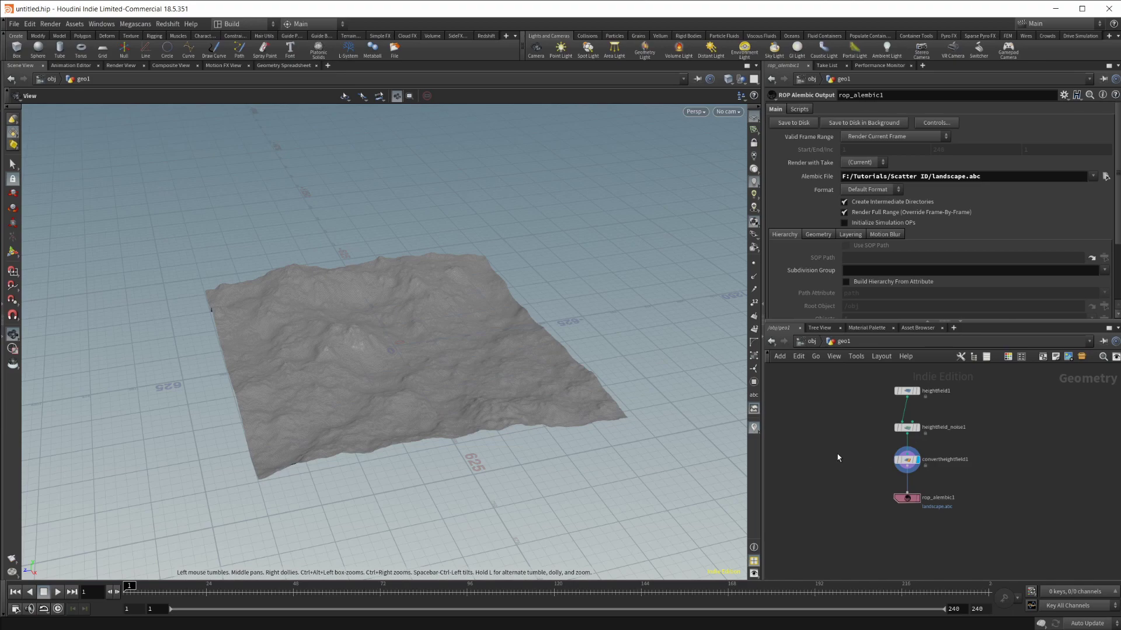
middle_drag(838, 457, 814, 463)
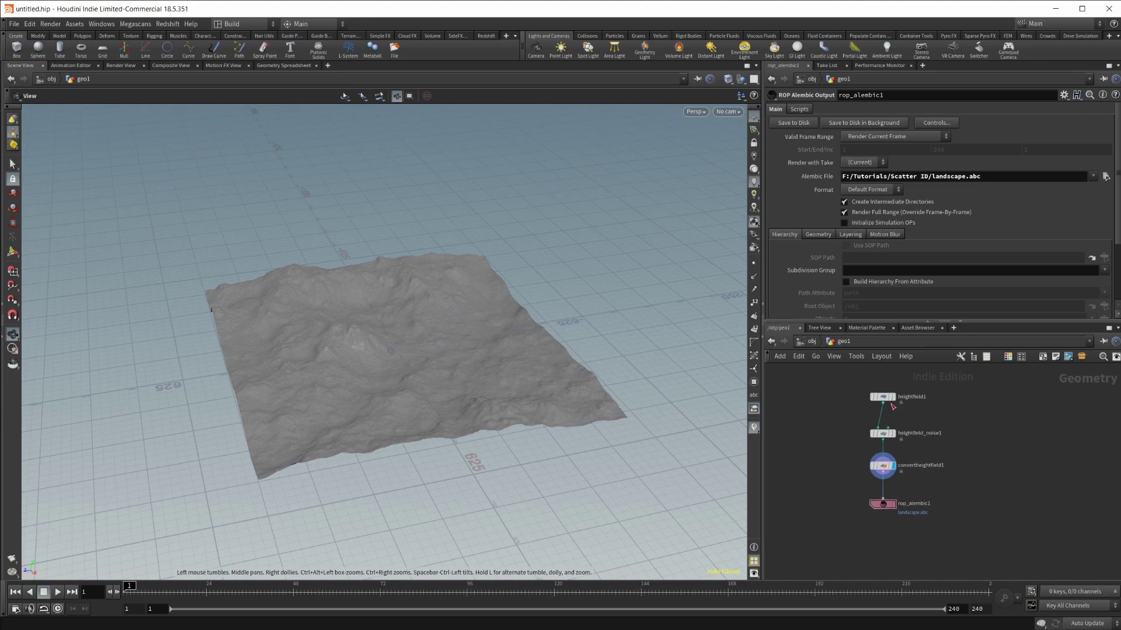
click(882, 397)
click(883, 434)
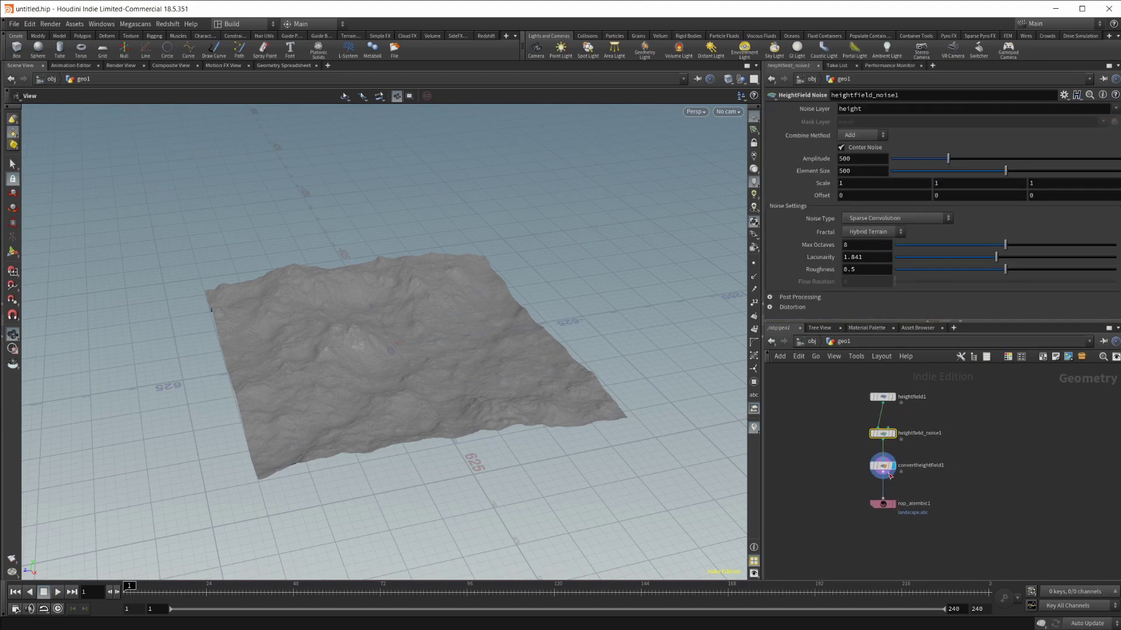
Step: Switch back to Clarisse and create a geometry Point Cloud in the scene context
key(alt+Tab)
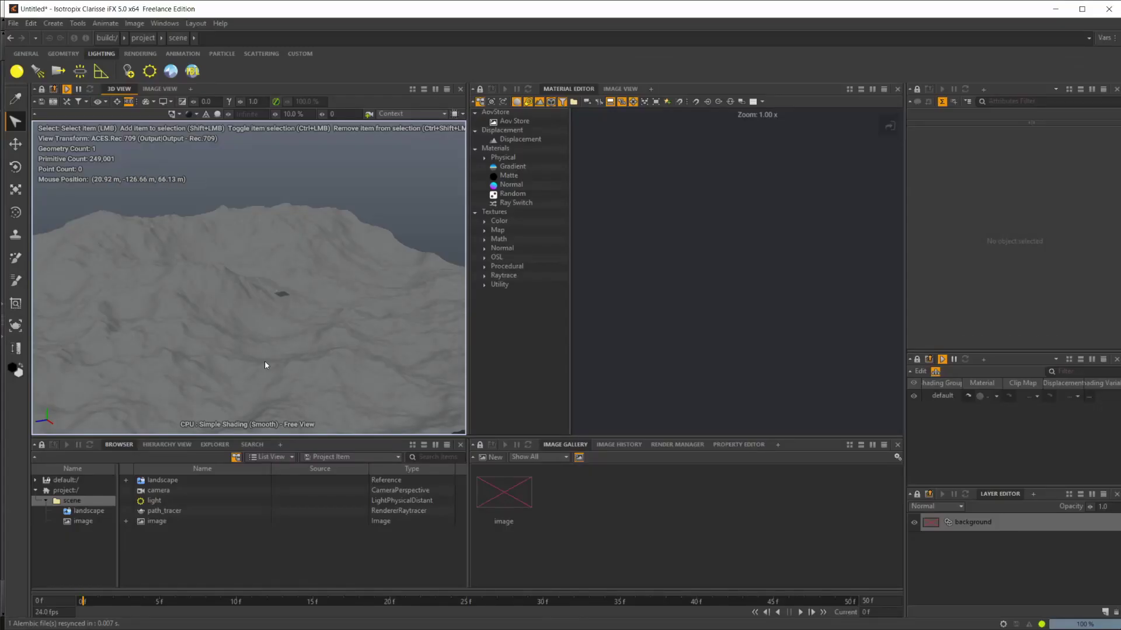
alt+drag(265, 359, 292, 250)
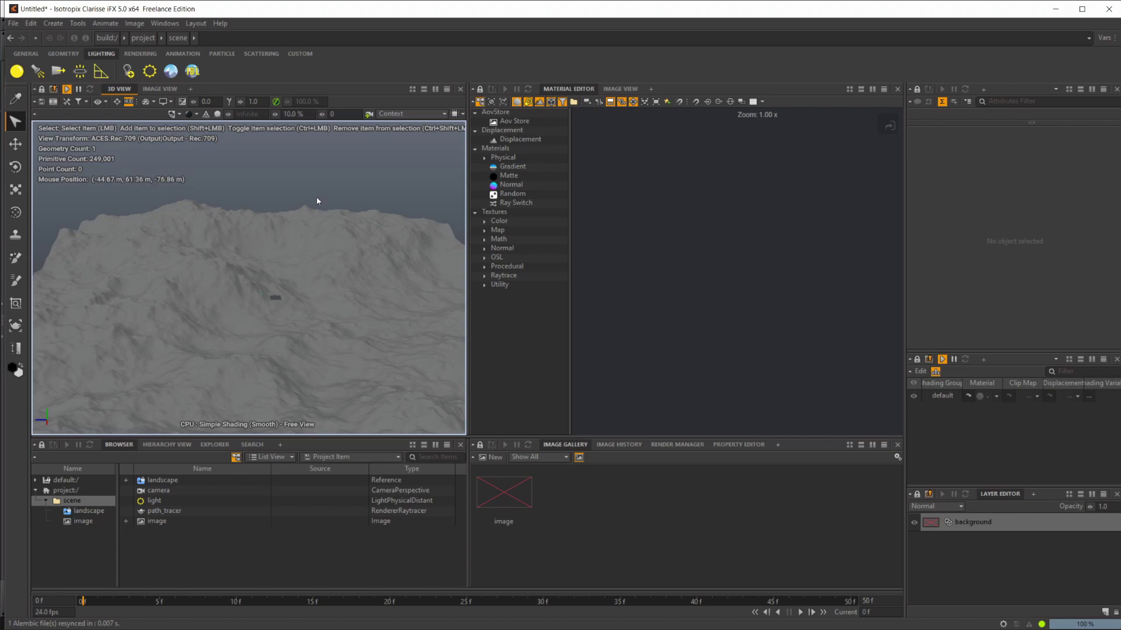
right_click(226, 543)
mouse_move(227, 544)
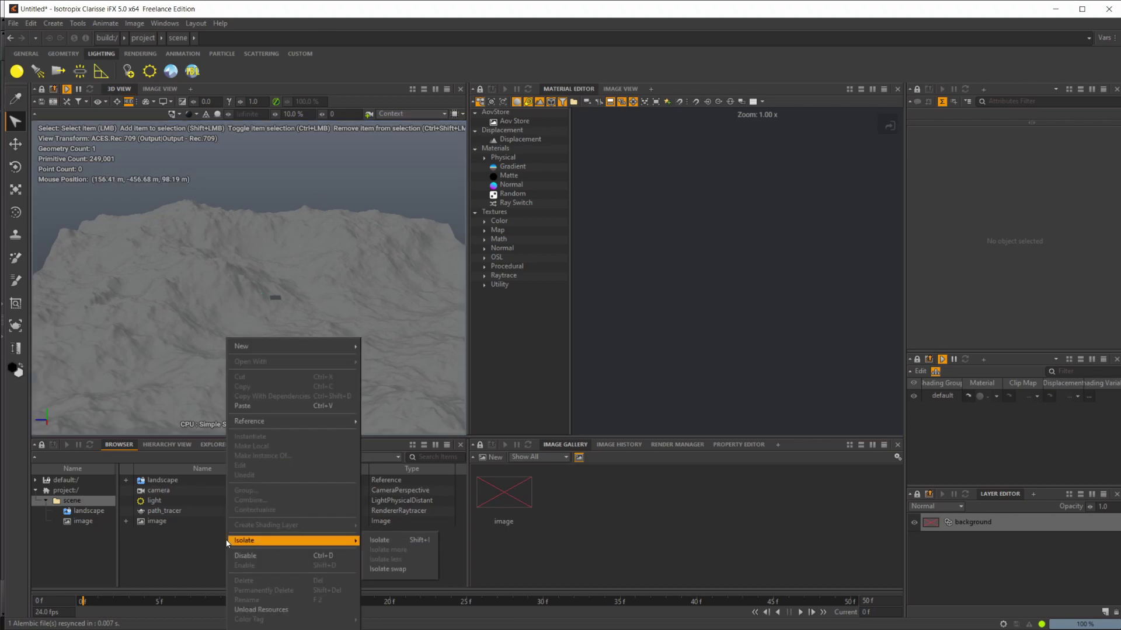
click(241, 346)
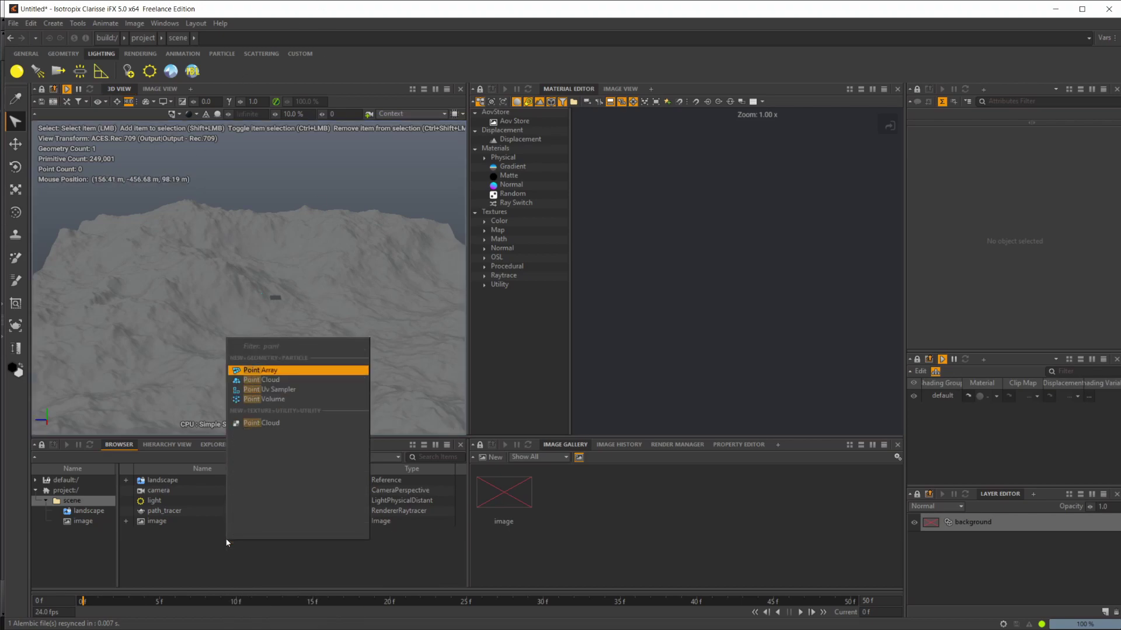
text(point)
key(Return)
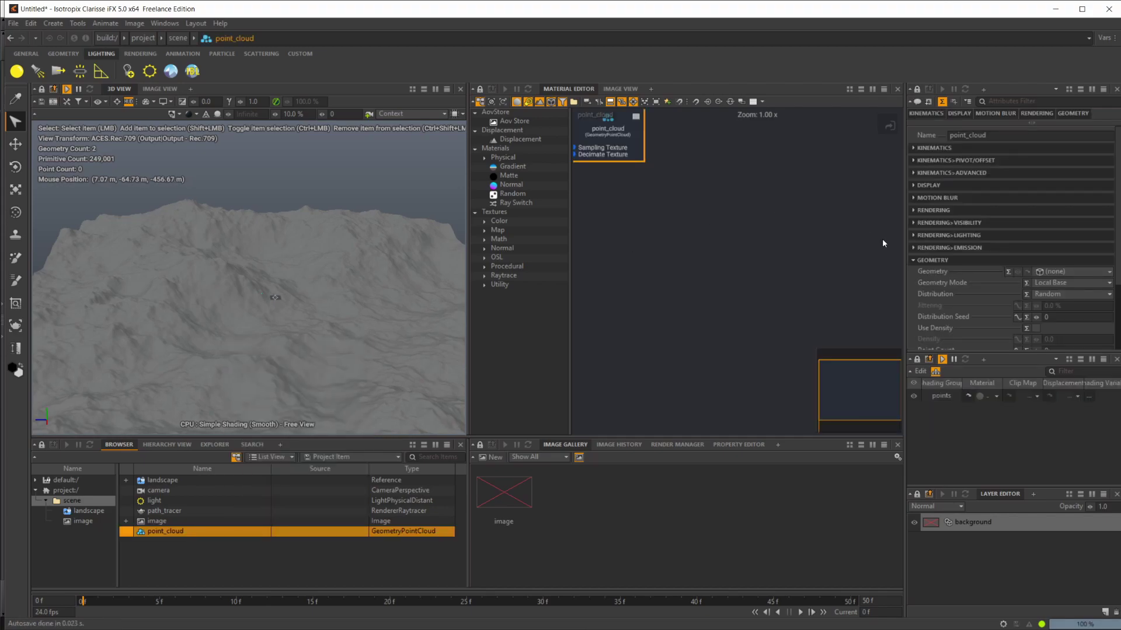
Step: Assign the landscape's convertheightfield1 mesh as the point cloud's geometry
click(1047, 272)
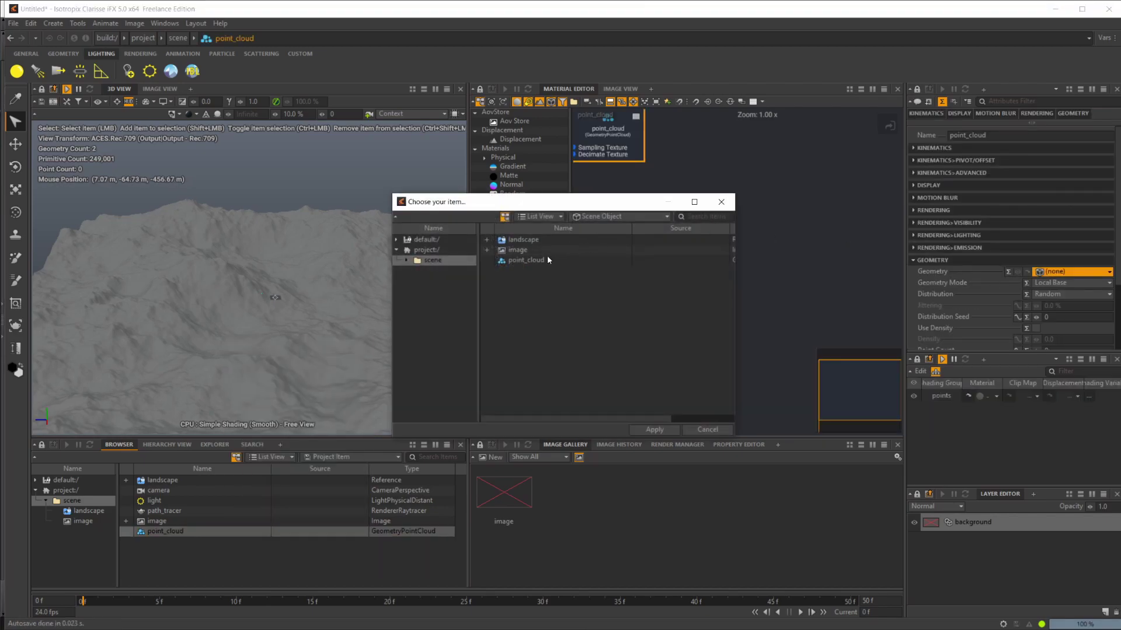
double_click(541, 240)
click(541, 240)
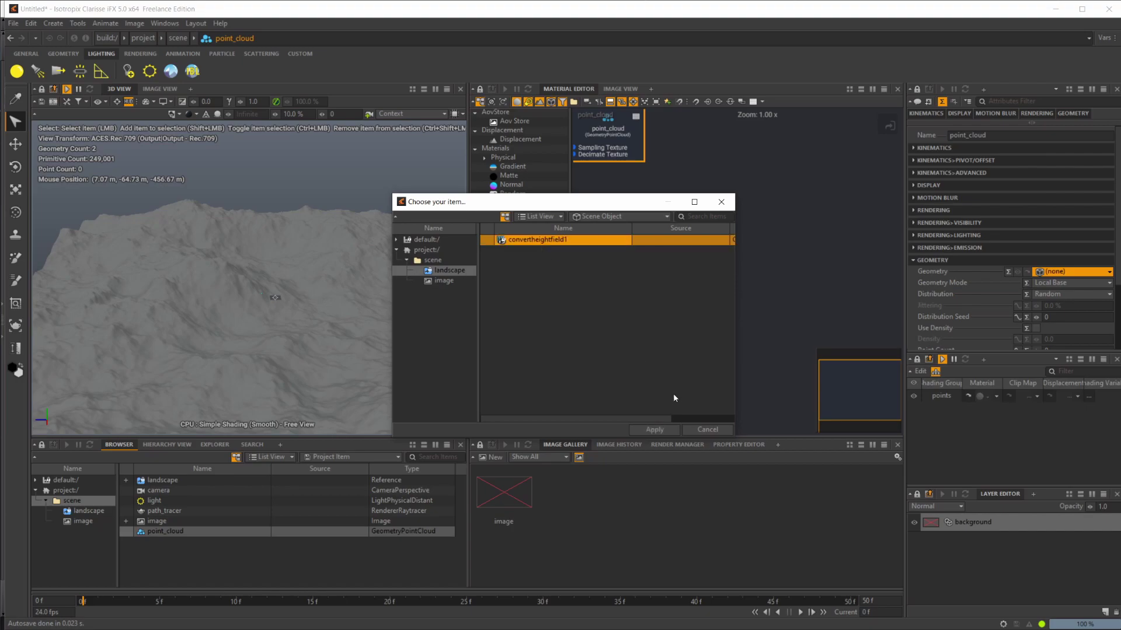
click(654, 429)
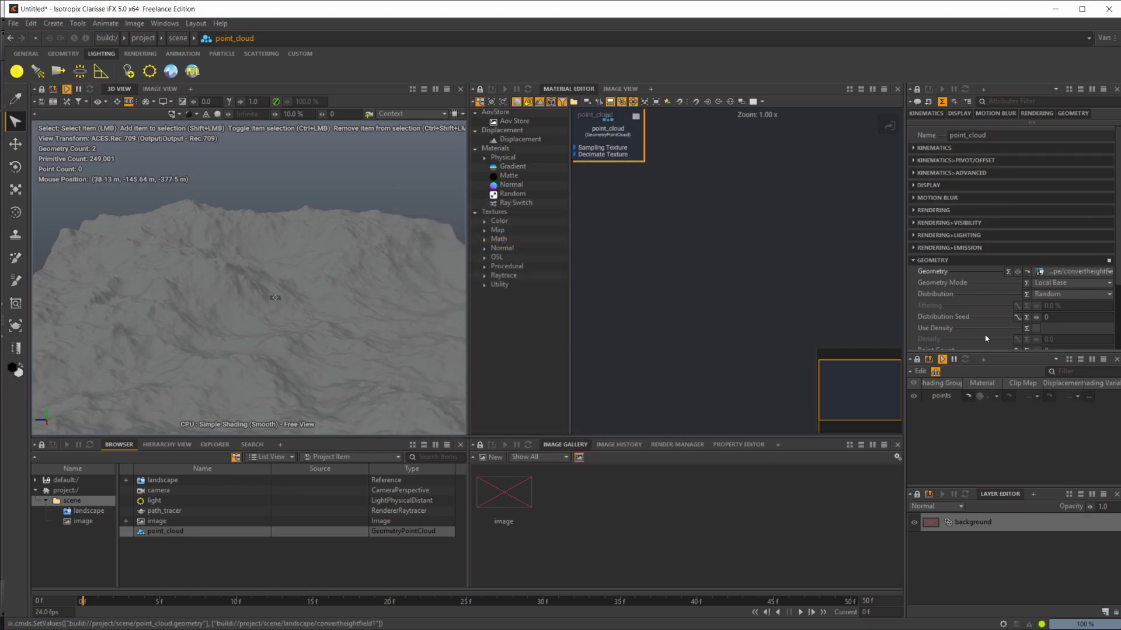
Step: Set the point cloud's point count to 10000 and deselect it
scroll(990, 321, down, 3)
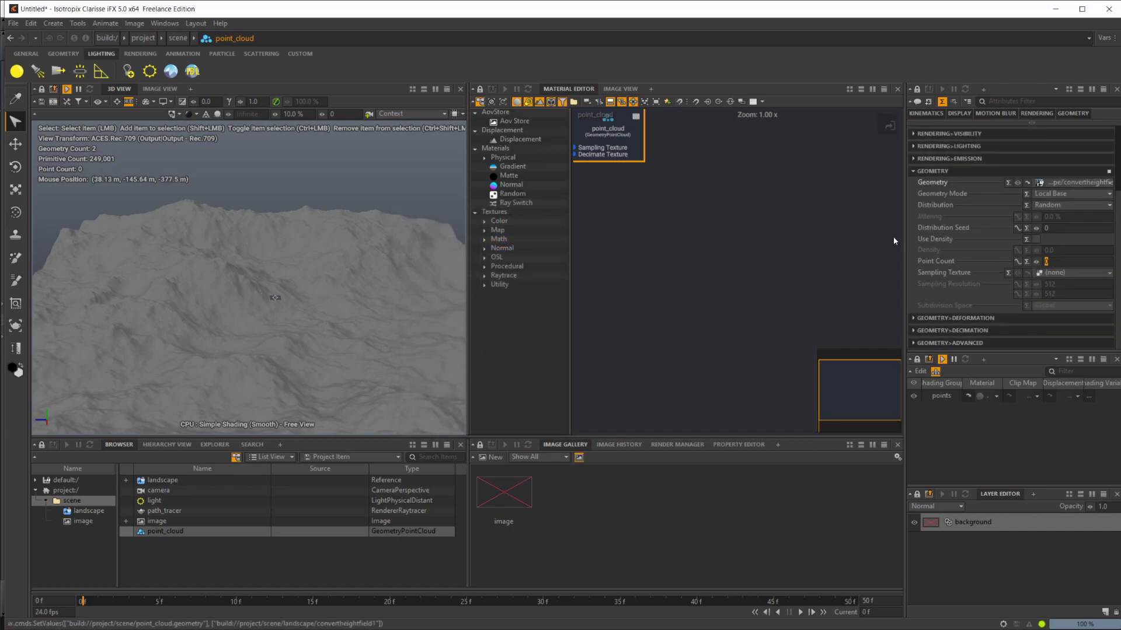
text(10000)
key(Return)
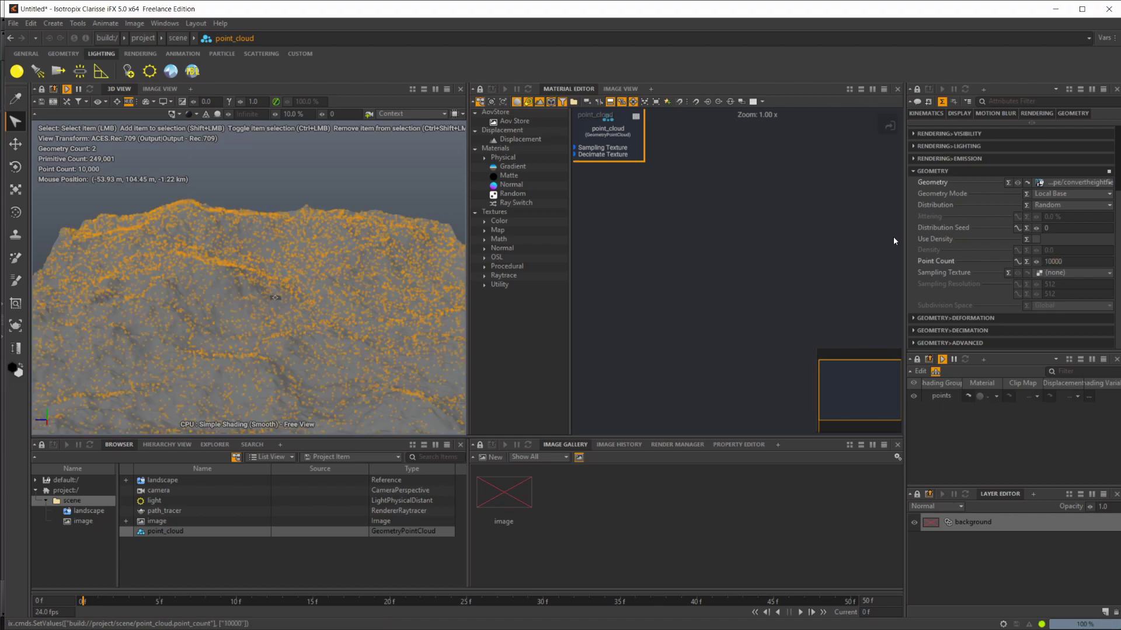
alt+drag(388, 328, 292, 408)
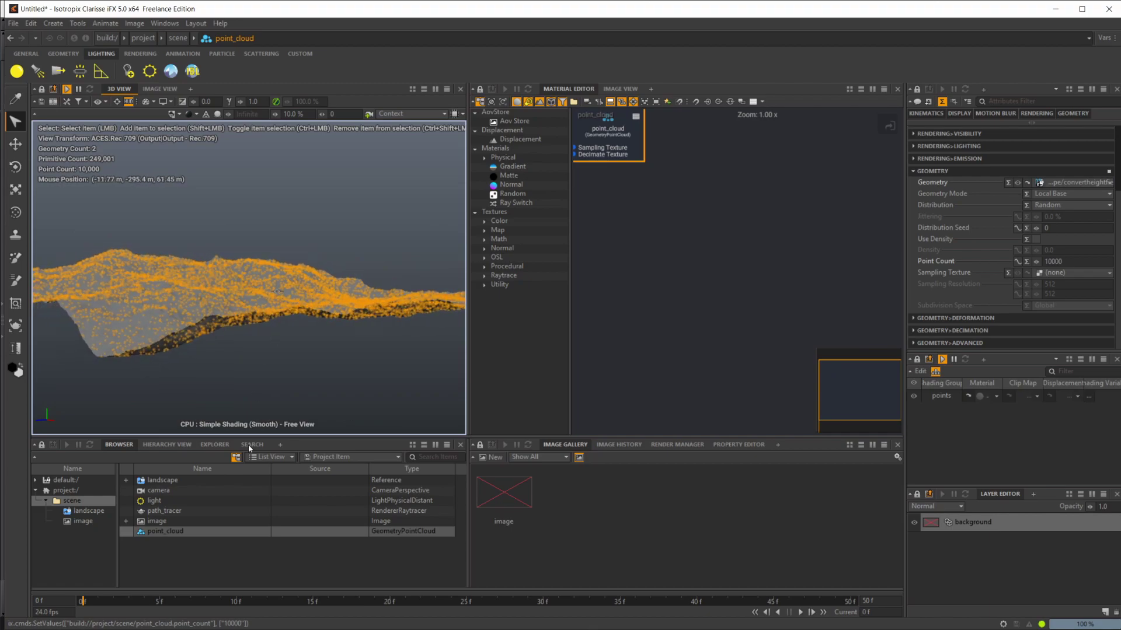
click(247, 570)
alt+drag(256, 350, 219, 376)
scroll(262, 298, up, 3)
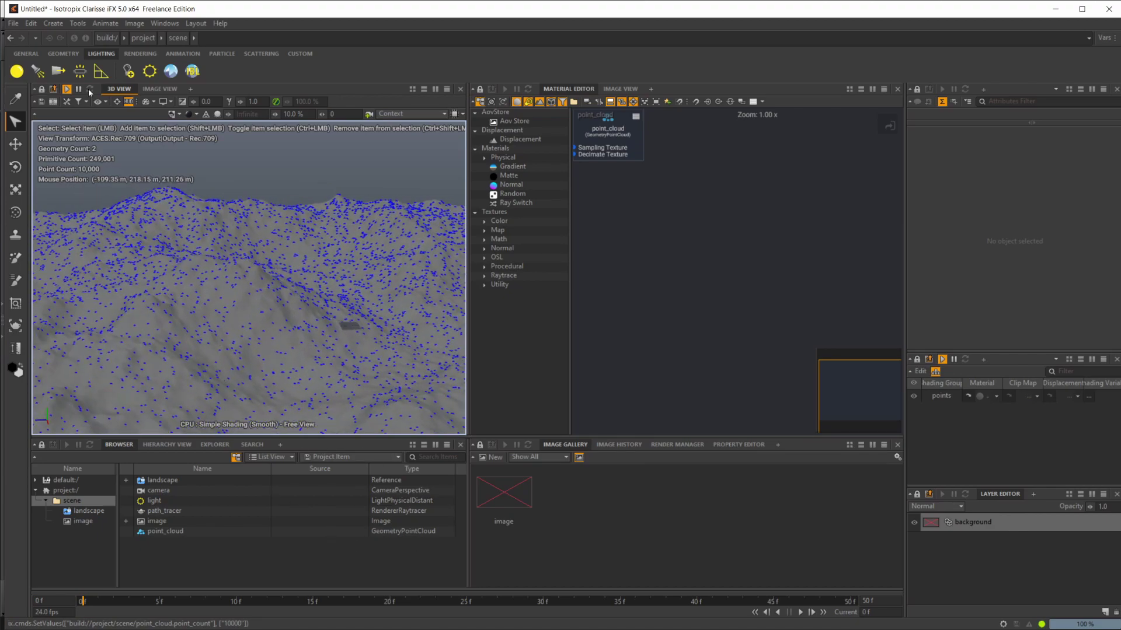
Step: Contextualize the point cloud and open the Alembic export options for its new context
right_click(175, 532)
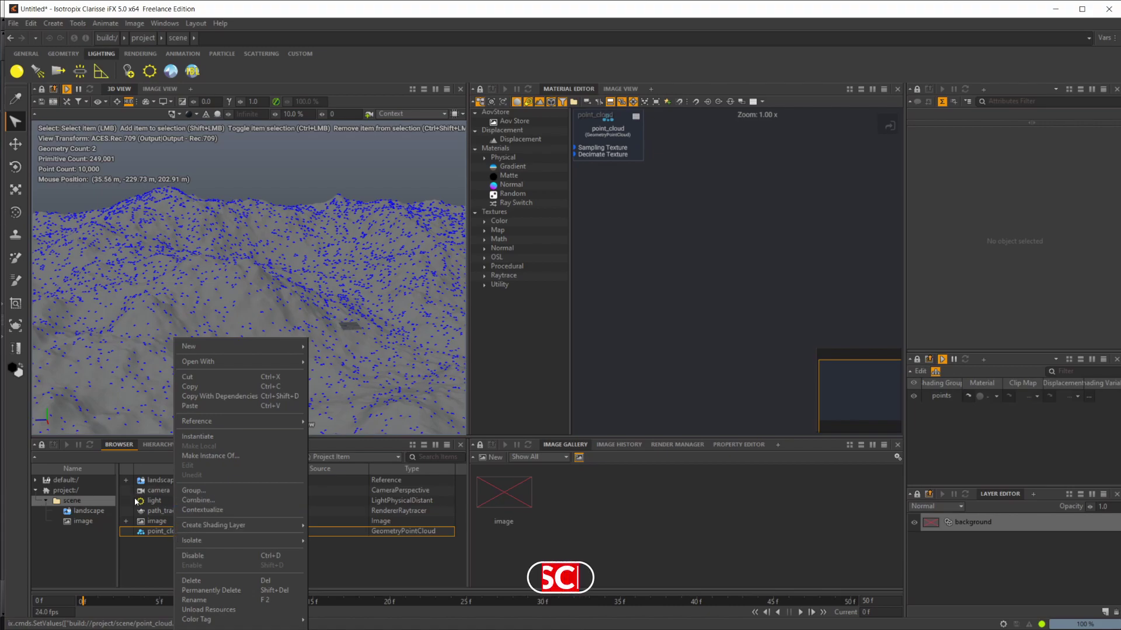
click(225, 510)
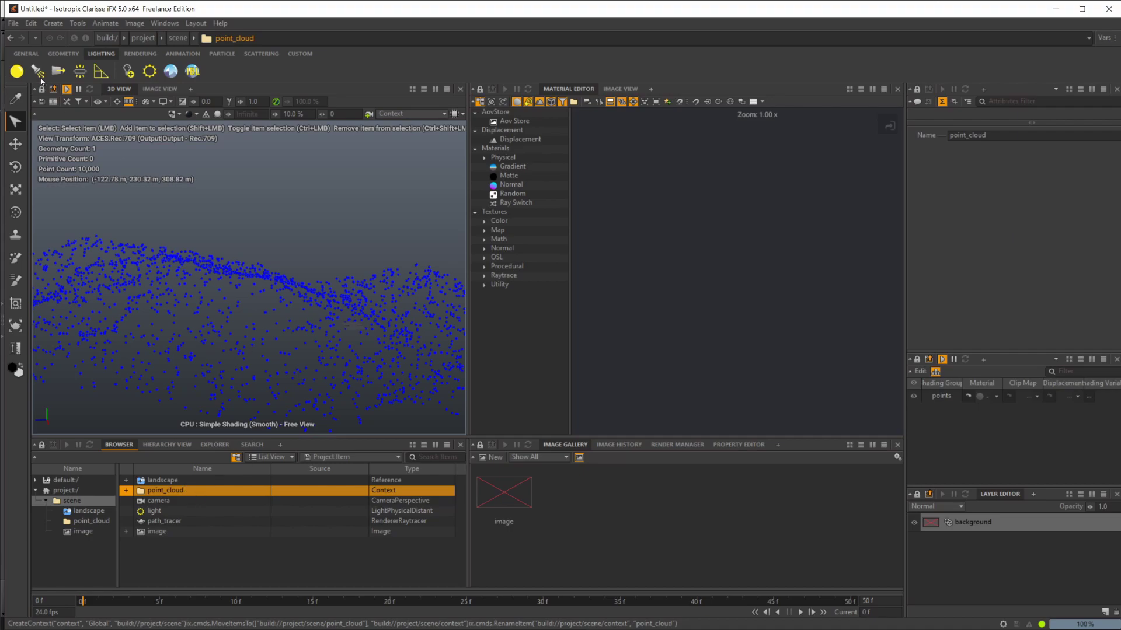
click(13, 24)
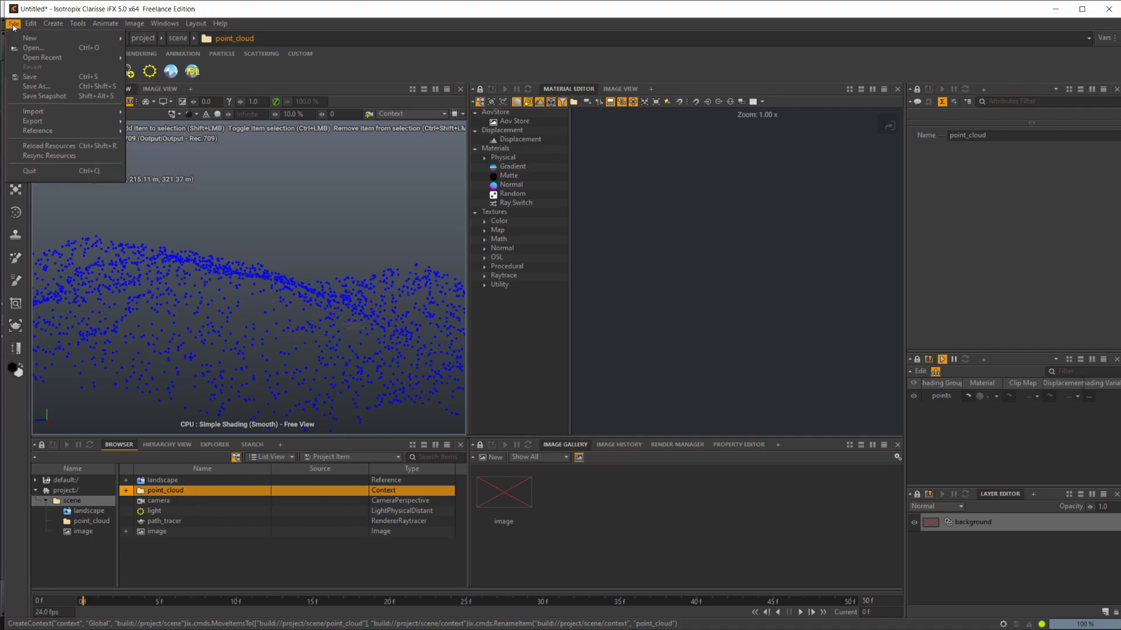
mouse_move(107, 125)
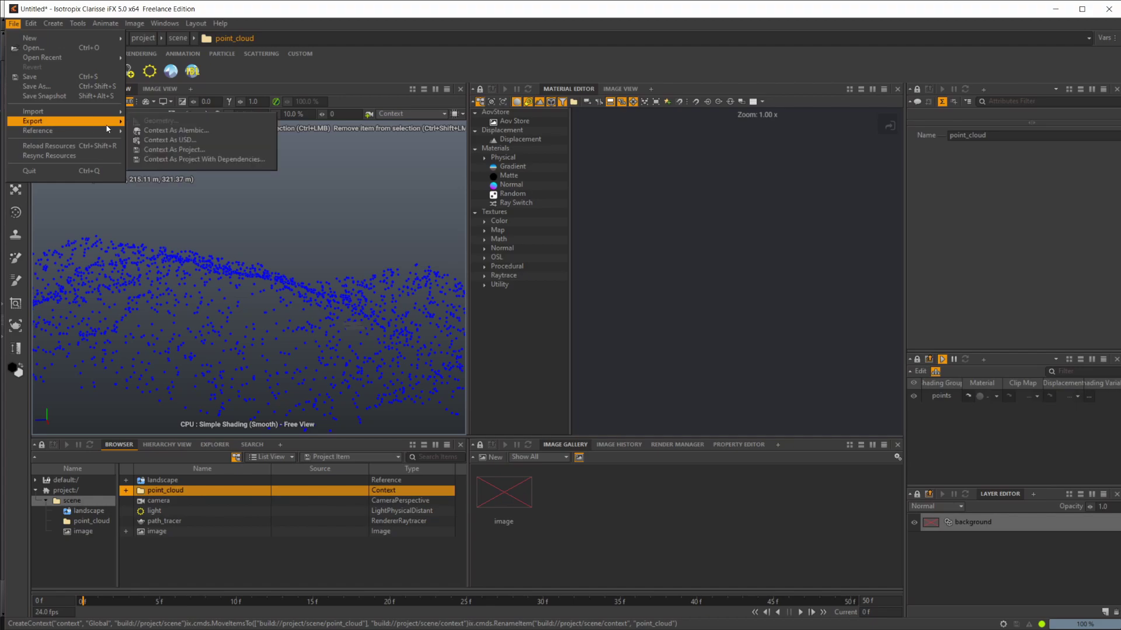
click(217, 131)
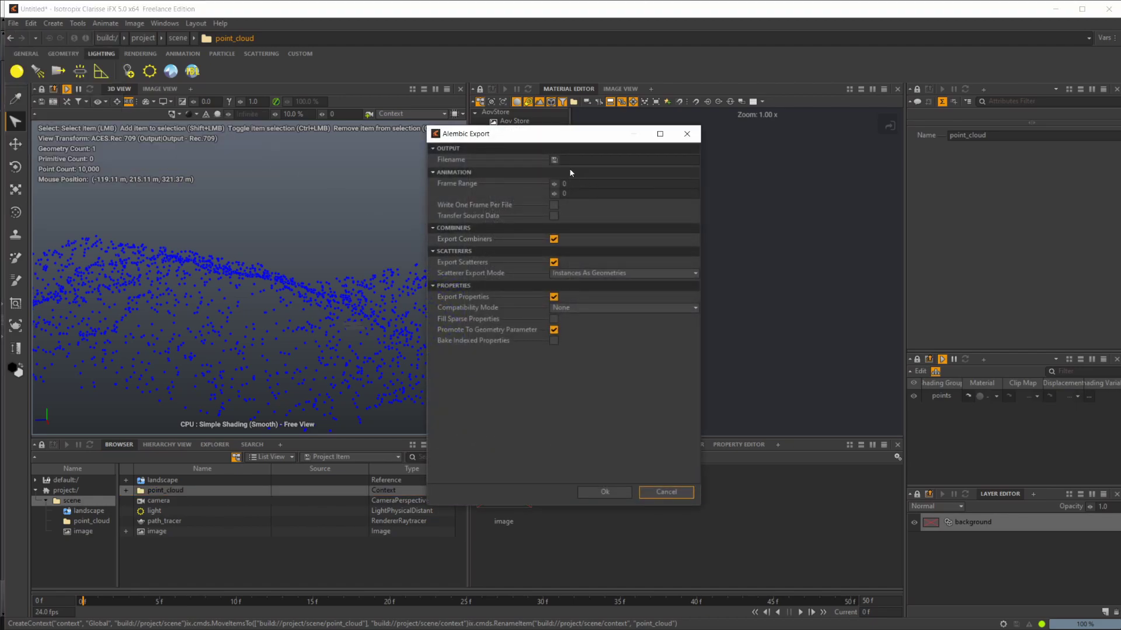
Step: Export the context as PC Export.abc in F:/Tutorials/Scatter ID, keeping the default Alembic options
click(553, 160)
click(382, 252)
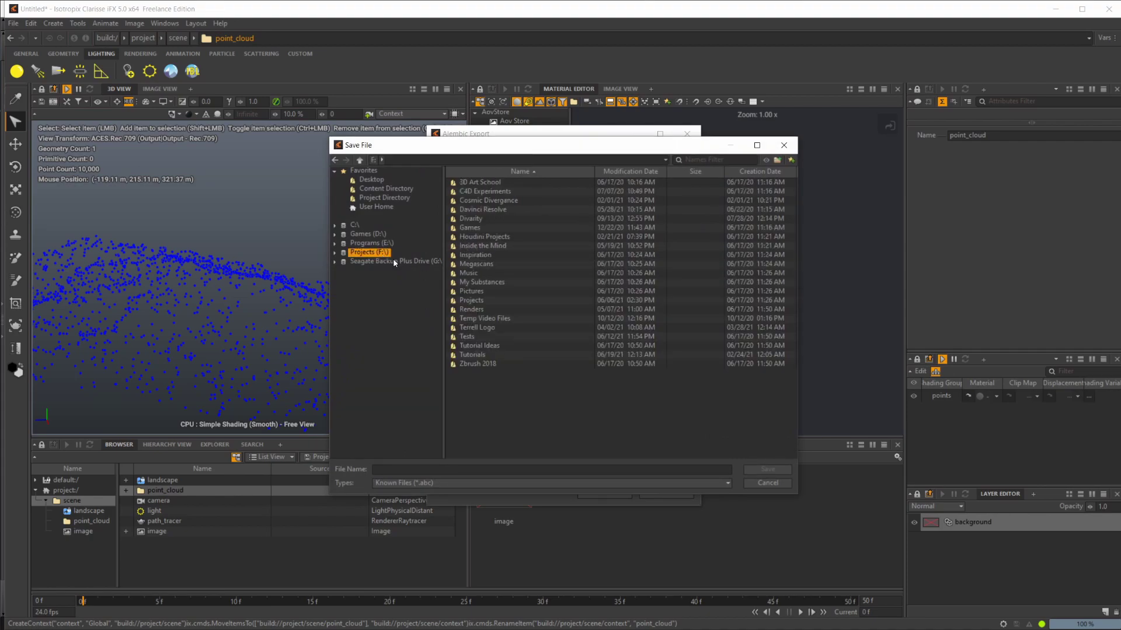
double_click(487, 356)
double_click(496, 192)
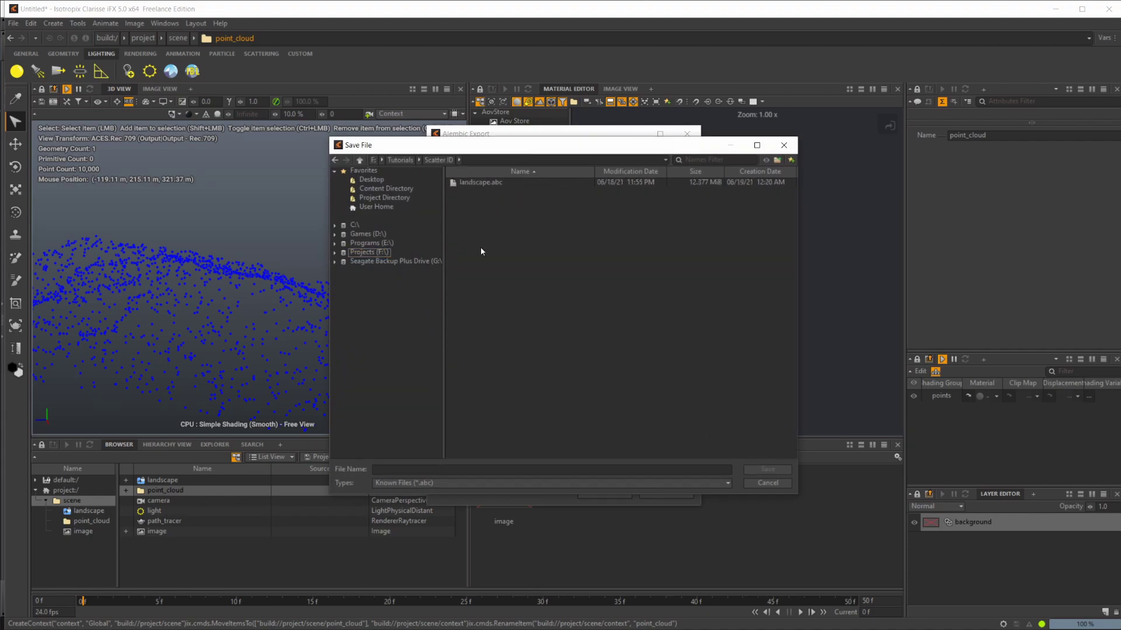
text(PC Export.abc)
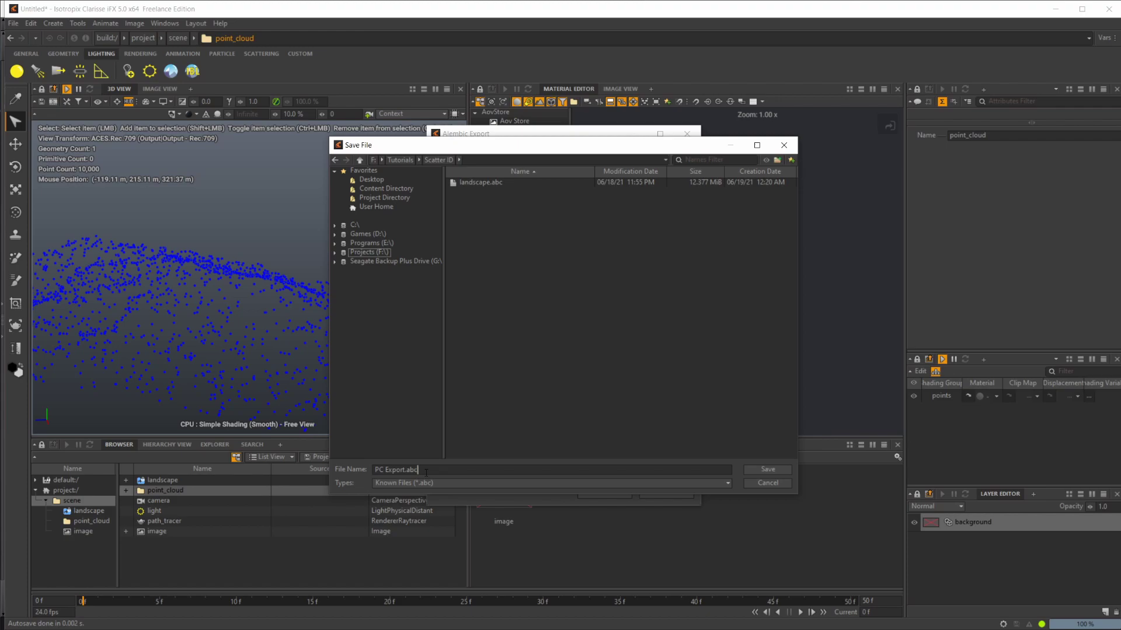
key(Return)
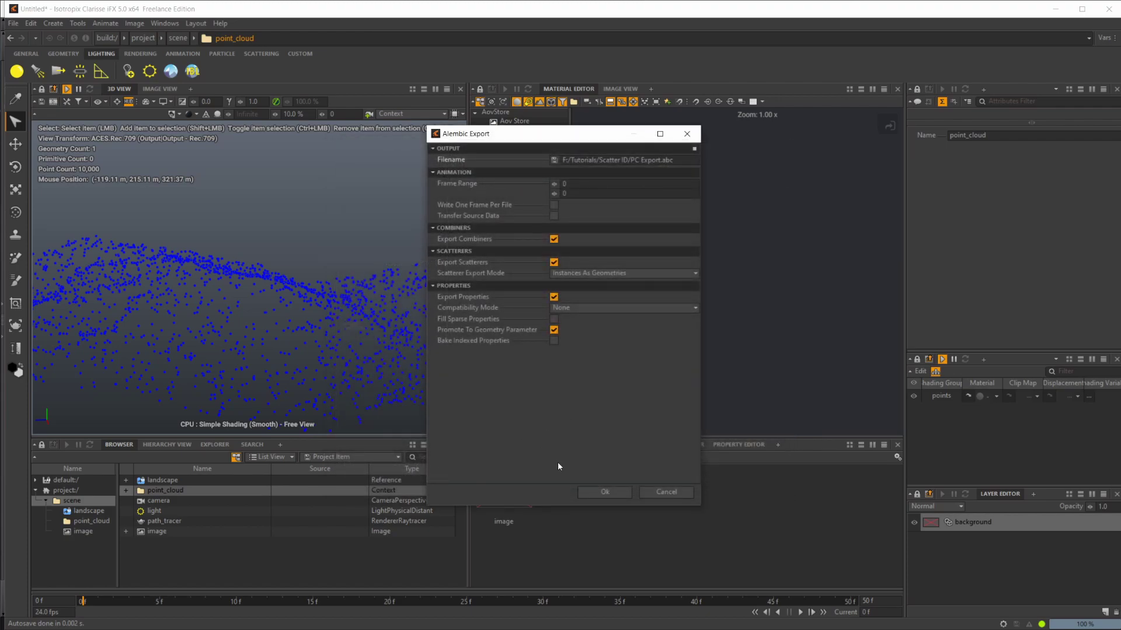
click(602, 492)
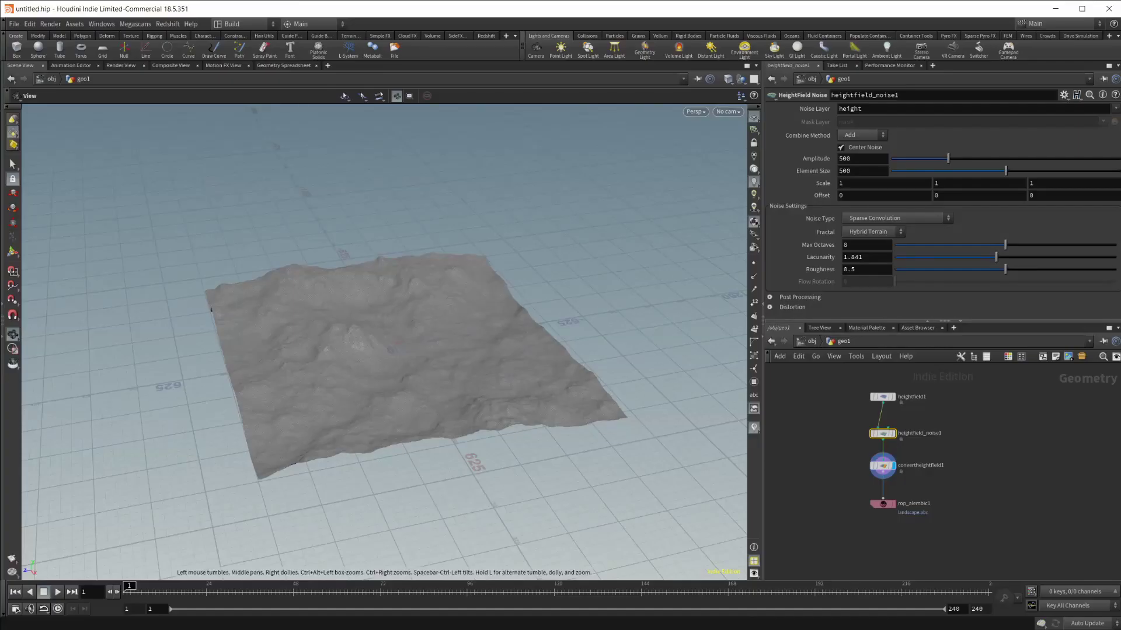
Step: In Houdini, add a File node beside the heightfield chain in the geo1 network
middle_drag(967, 471, 884, 481)
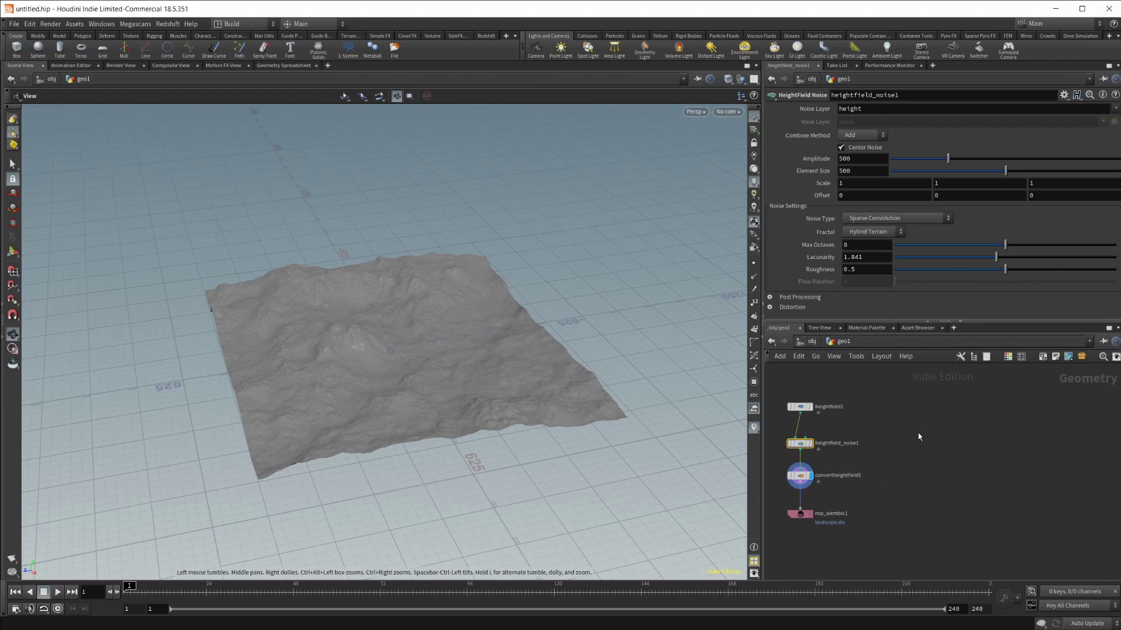
key(Tab)
text(erode)
key(Return)
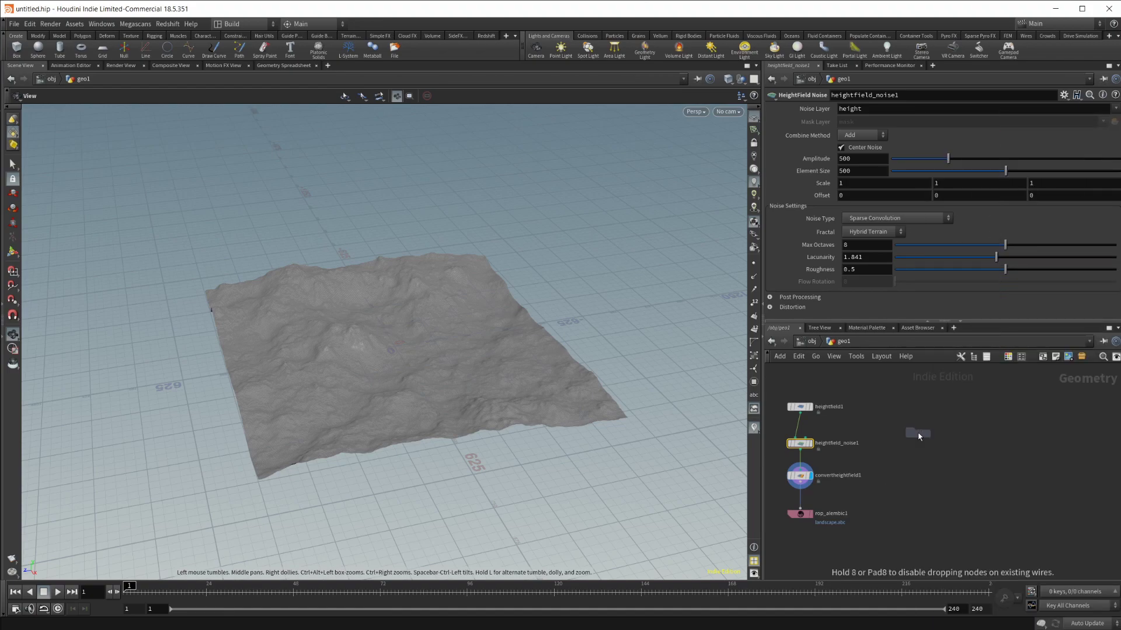
click(917, 423)
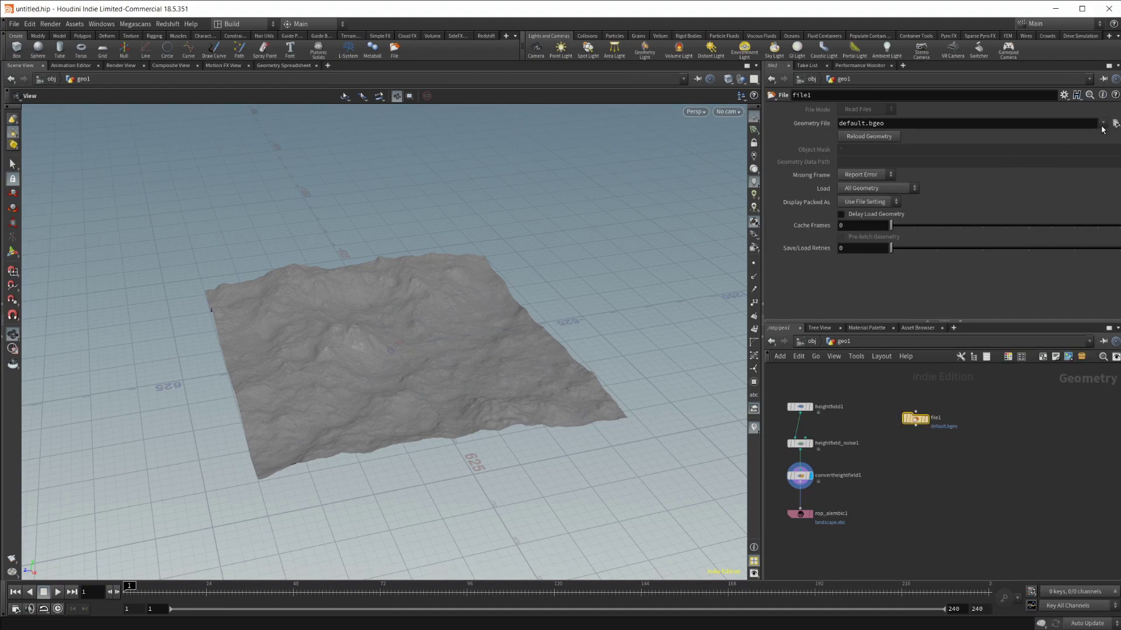
Step: Load PC Export.abc from F:/Tutorials/Scatter ID/ as the File node's geometry
click(1114, 124)
click(507, 185)
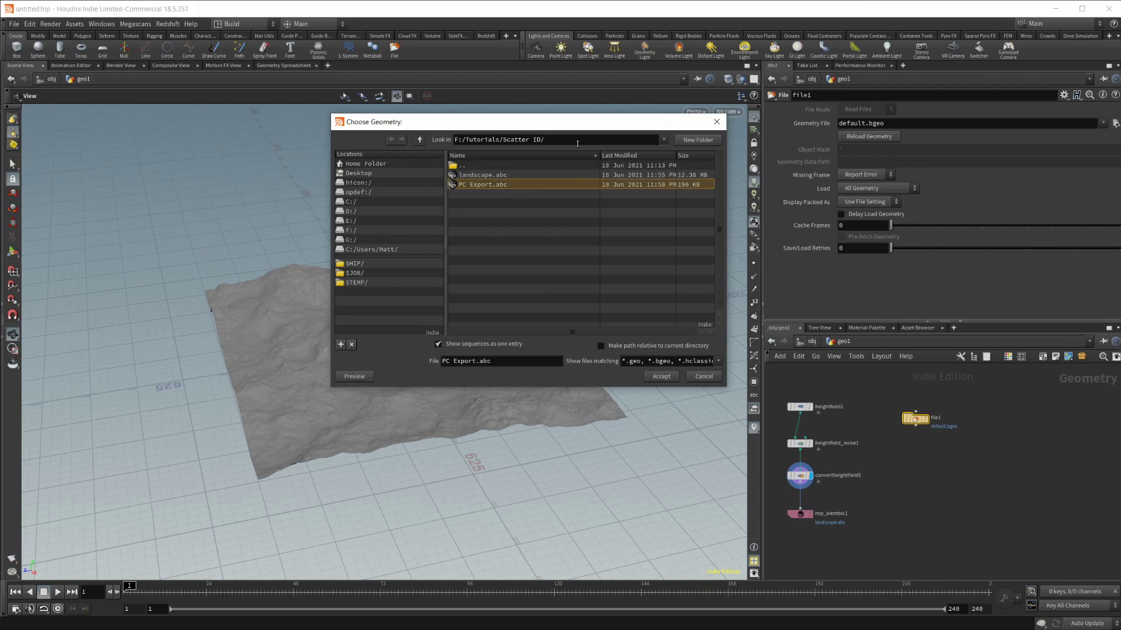
click(663, 376)
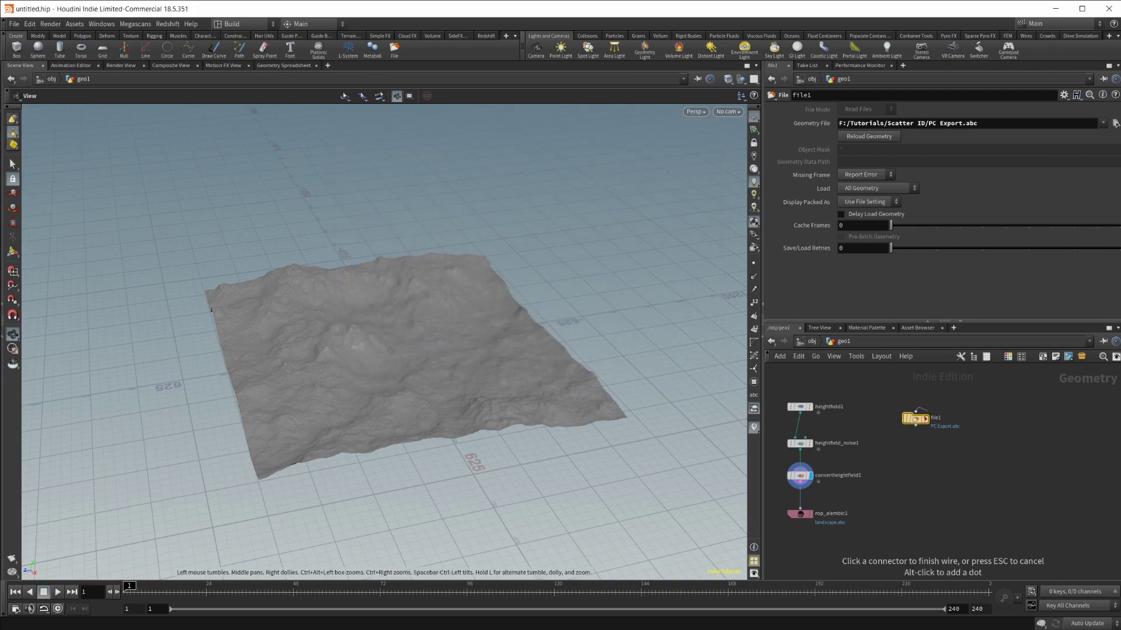
Step: Turn on the display flag of the File node so the imported points are shown
click(924, 418)
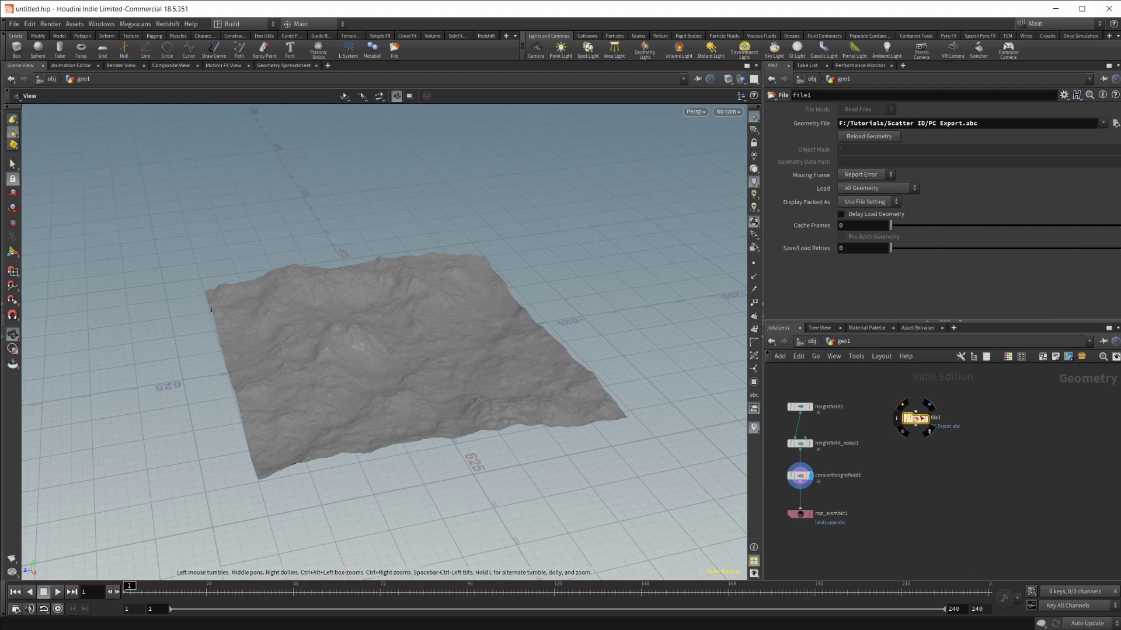
right_click(931, 431)
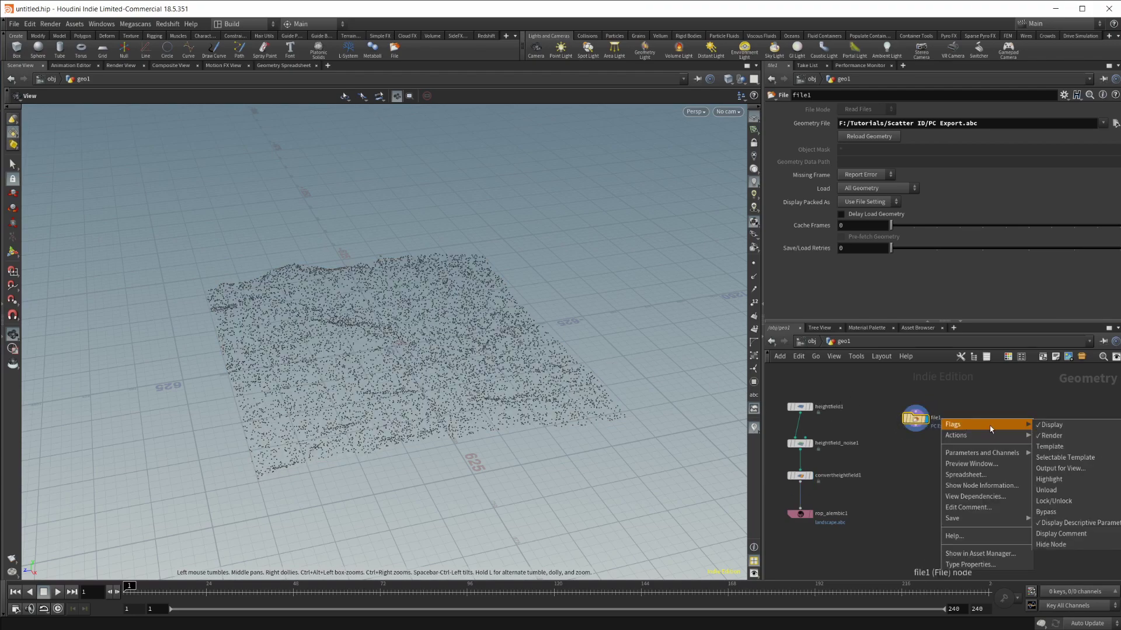
key(Escape)
scroll(957, 449, up, 3)
scroll(957, 448, down, 3)
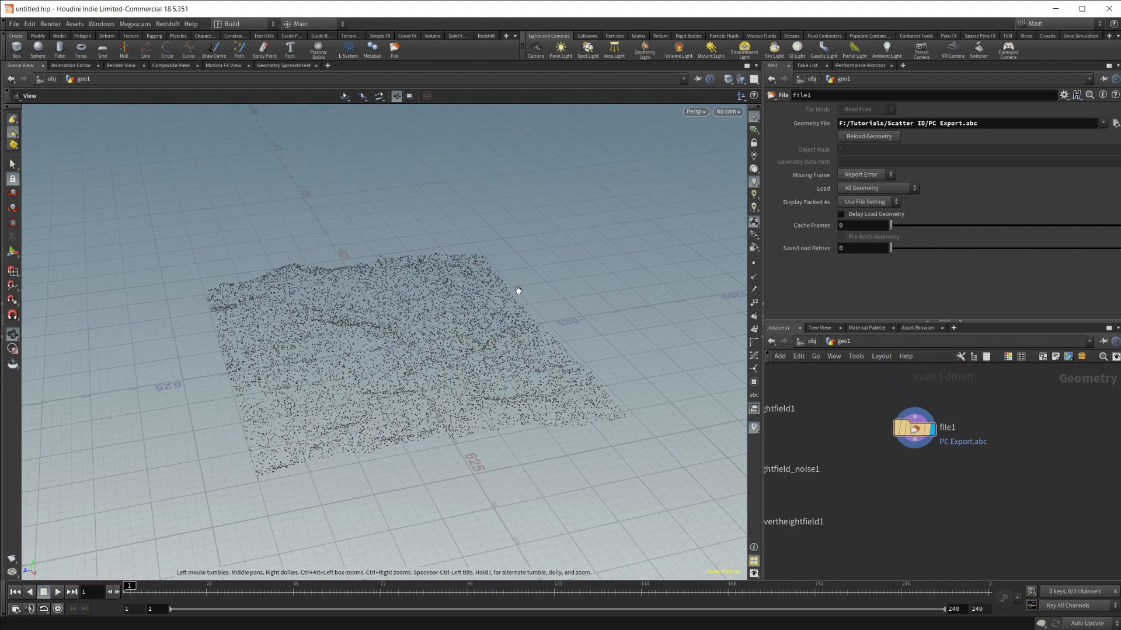
Step: Set the viewport background color scheme to Dark in the display options
key(d)
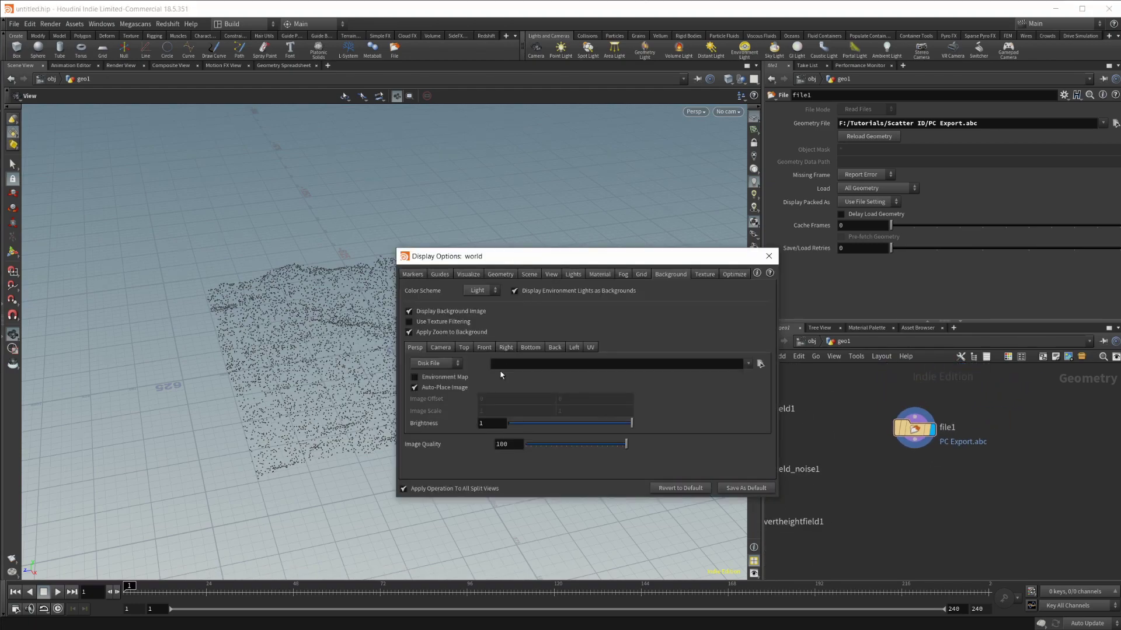
click(480, 290)
click(476, 312)
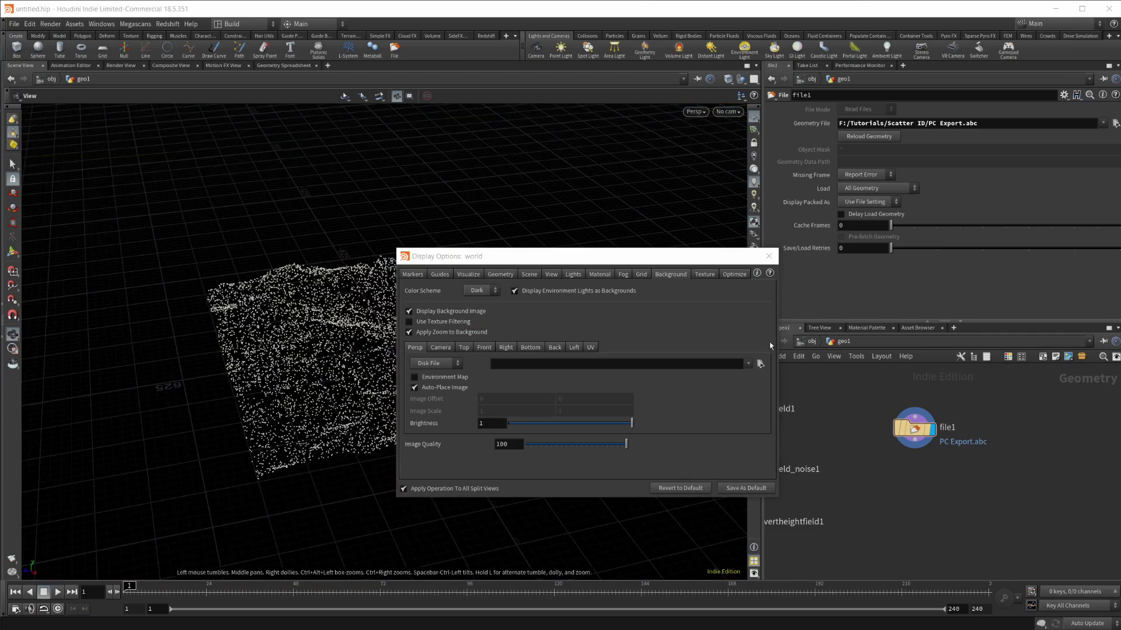
Step: Close the display options and examine the imported point cloud from several angles and distances
click(769, 256)
drag(345, 370, 405, 358)
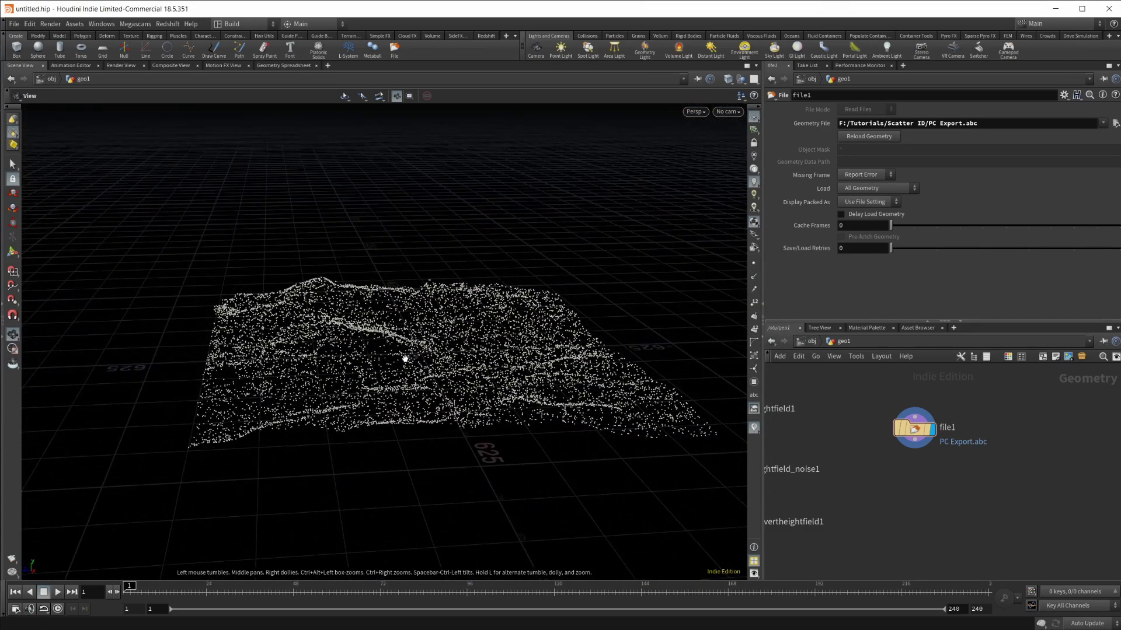
right_drag(405, 359, 555, 362)
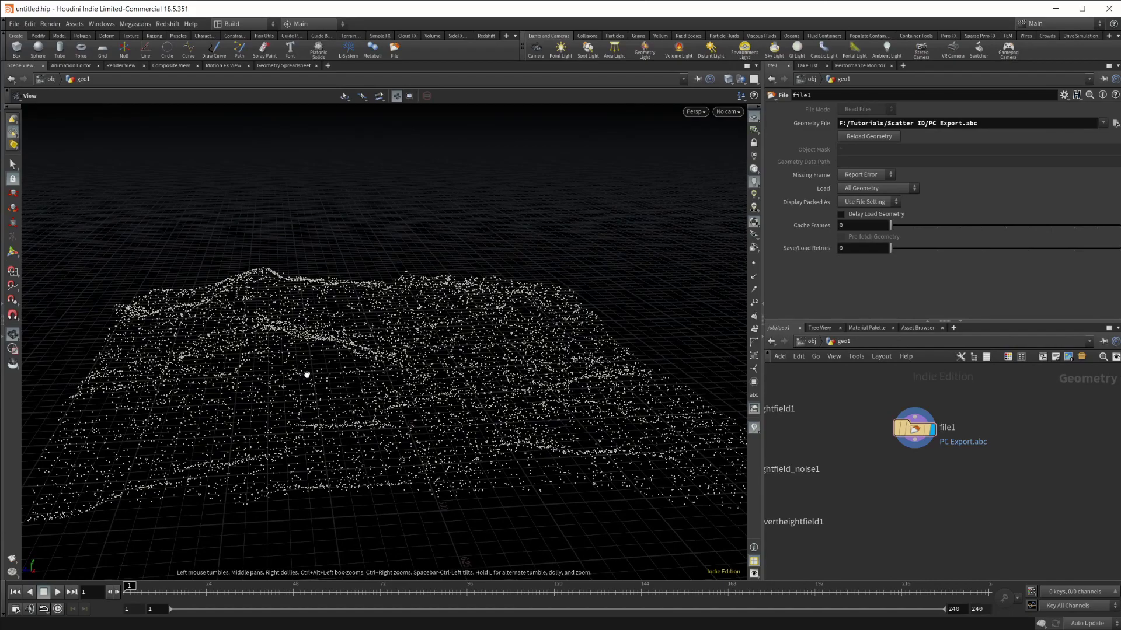
drag(307, 374, 316, 356)
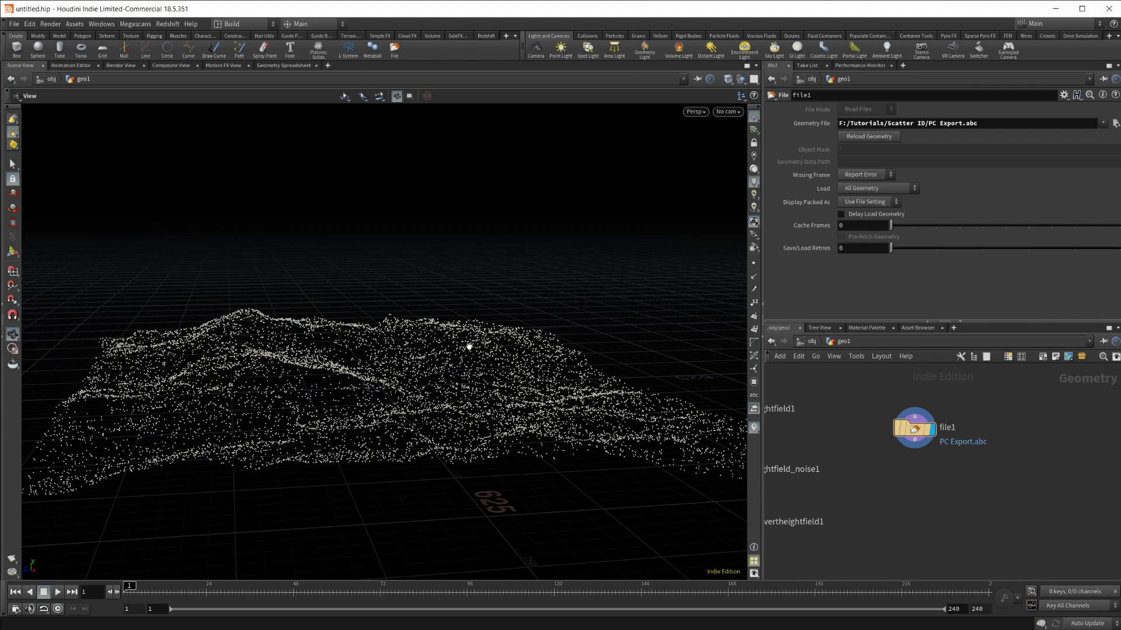
drag(246, 385, 344, 278)
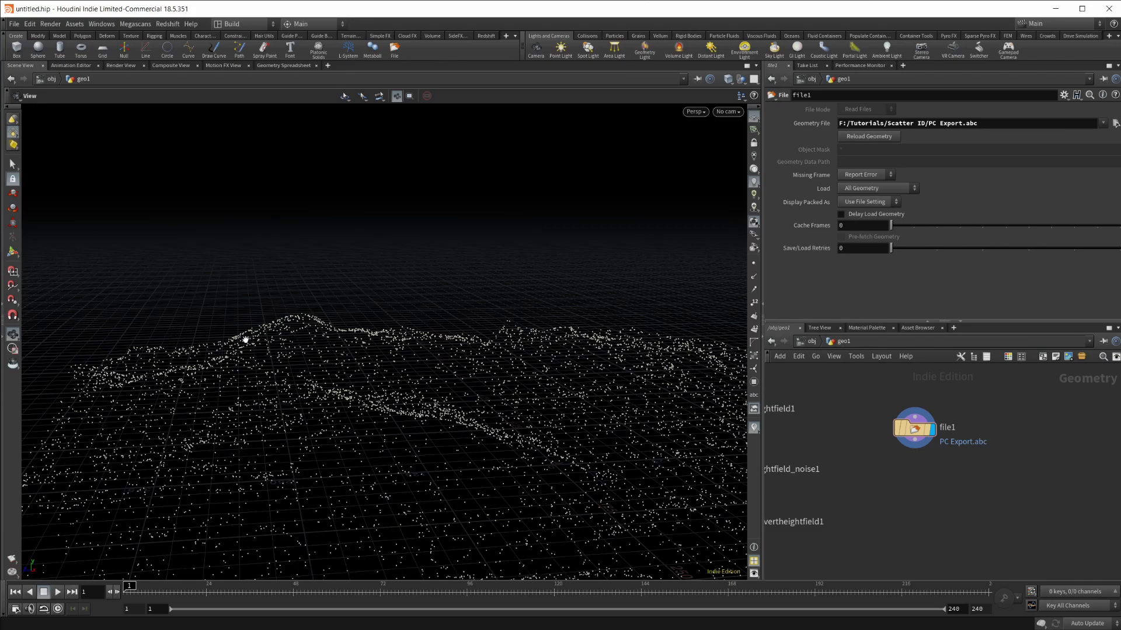
drag(336, 349, 181, 459)
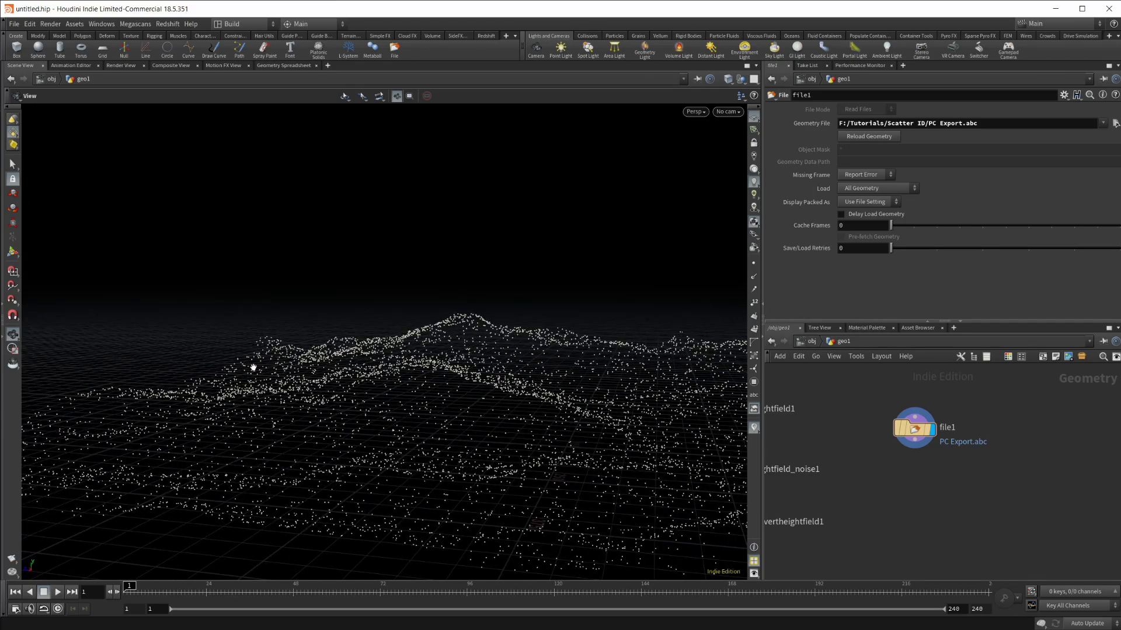
drag(253, 416, 375, 421)
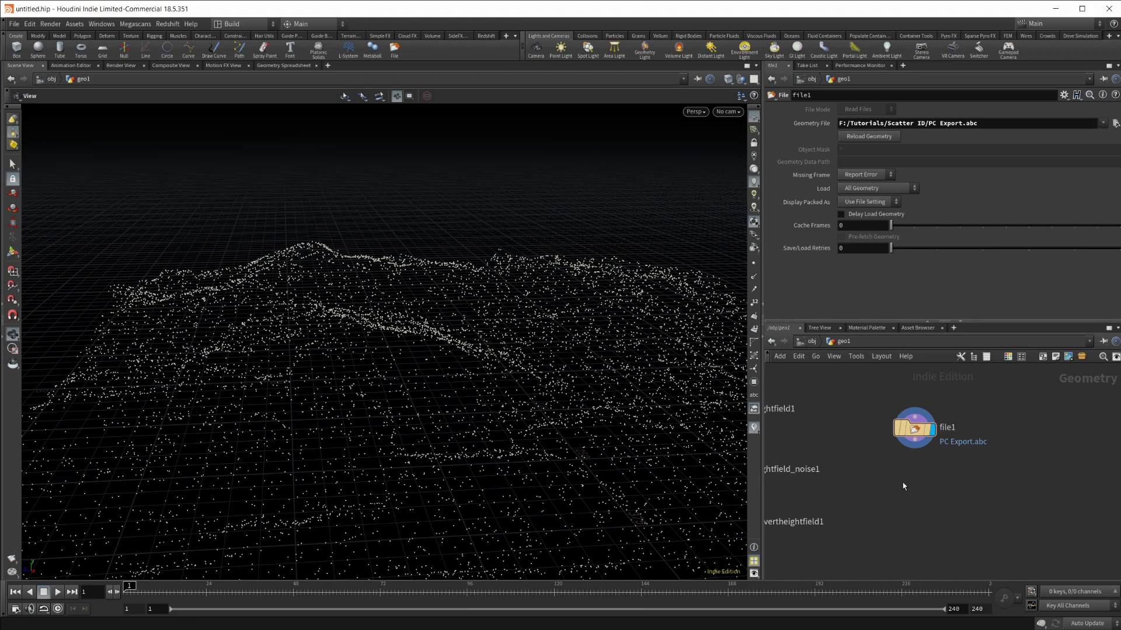
middle_drag(925, 499, 903, 481)
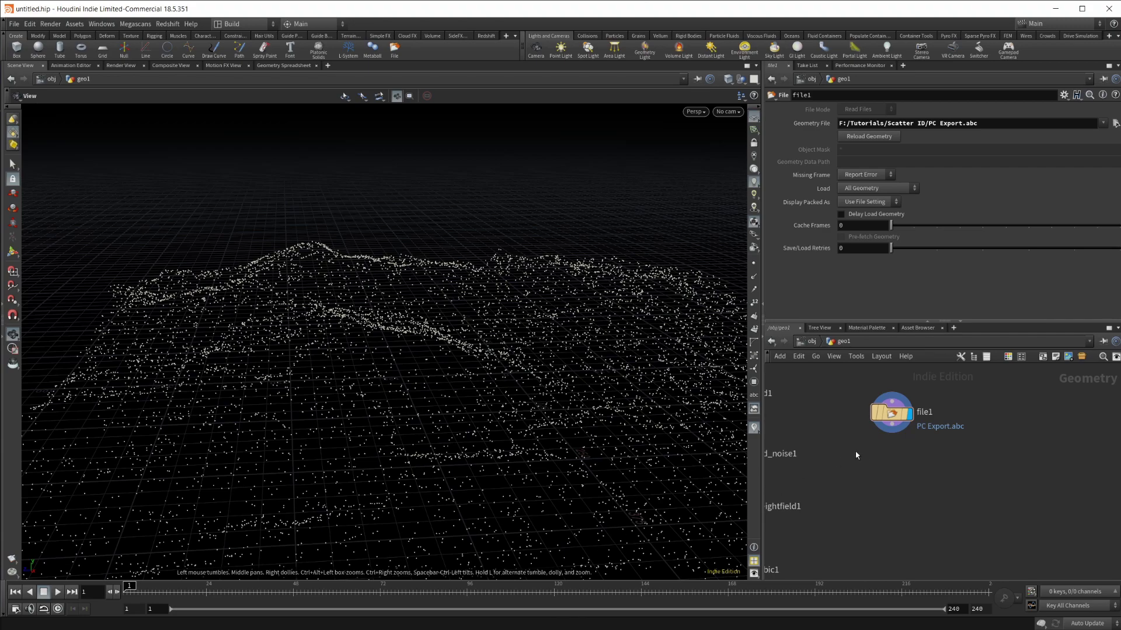
key(Tab)
key(Escape)
key(Tab)
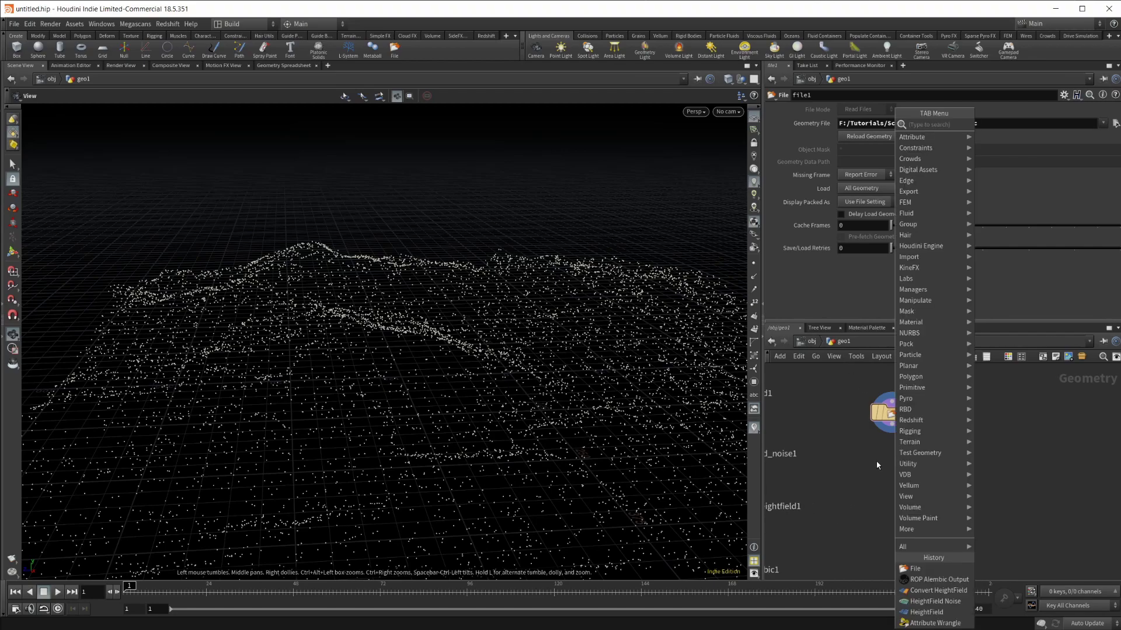
key(Escape)
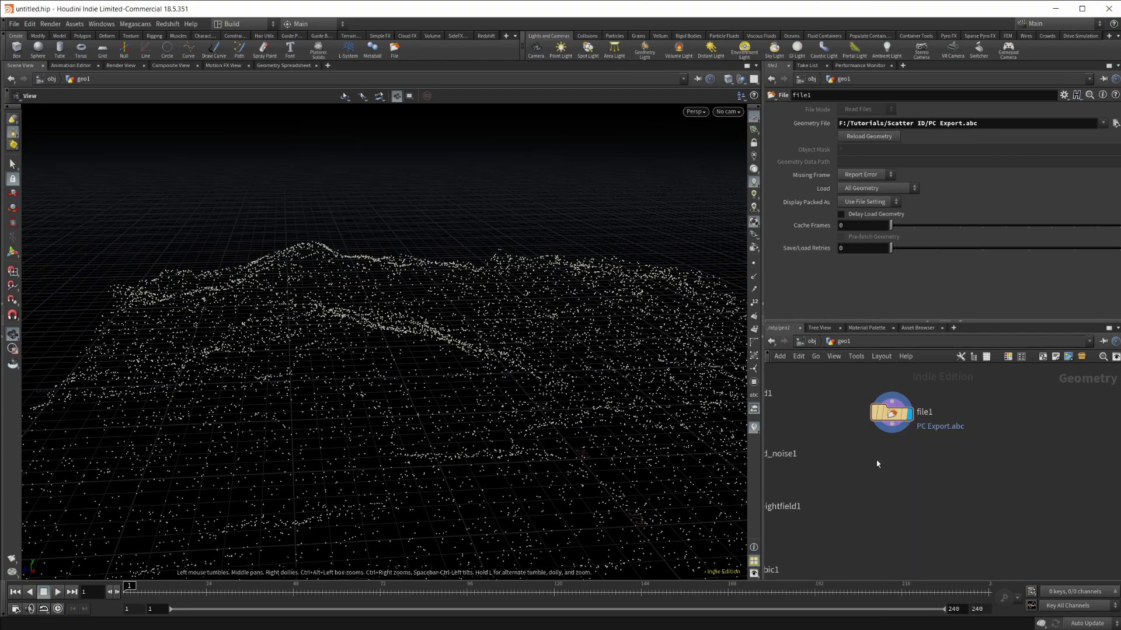
Step: Show the Geometry Spreadsheet, then add an Unpack node wired below the File node and display it
click(284, 65)
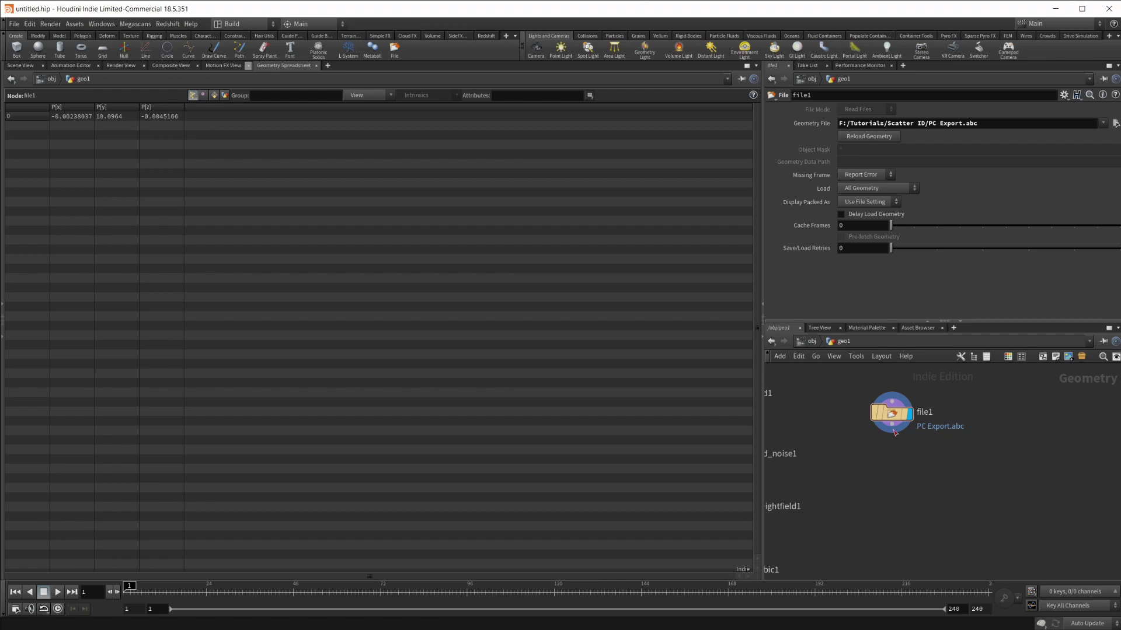
key(Tab)
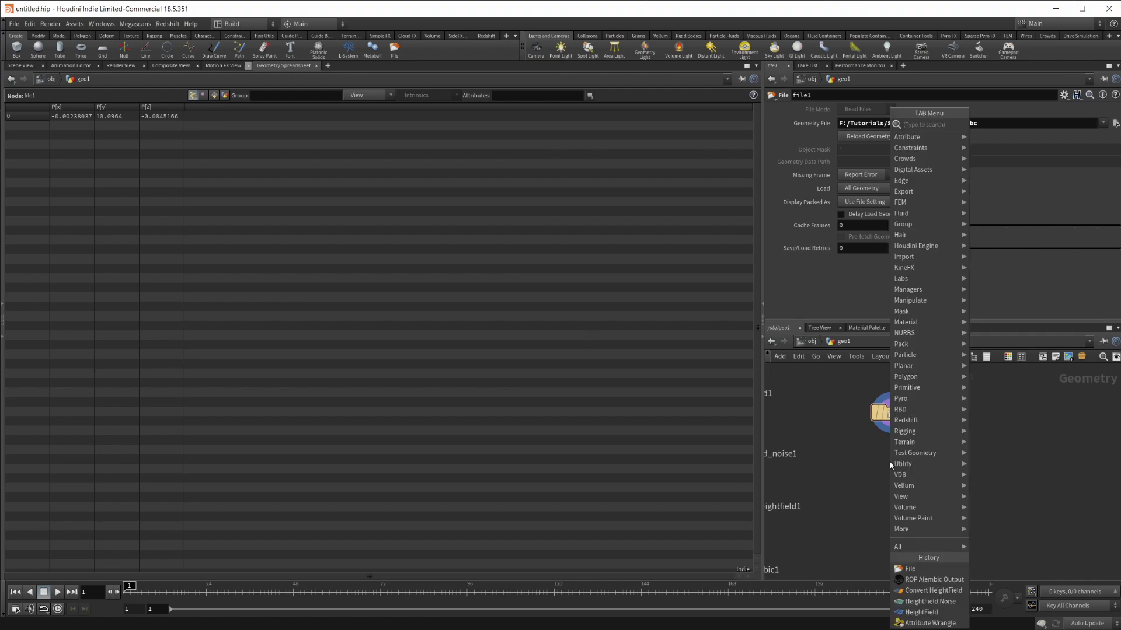
text(un)
key(Down)
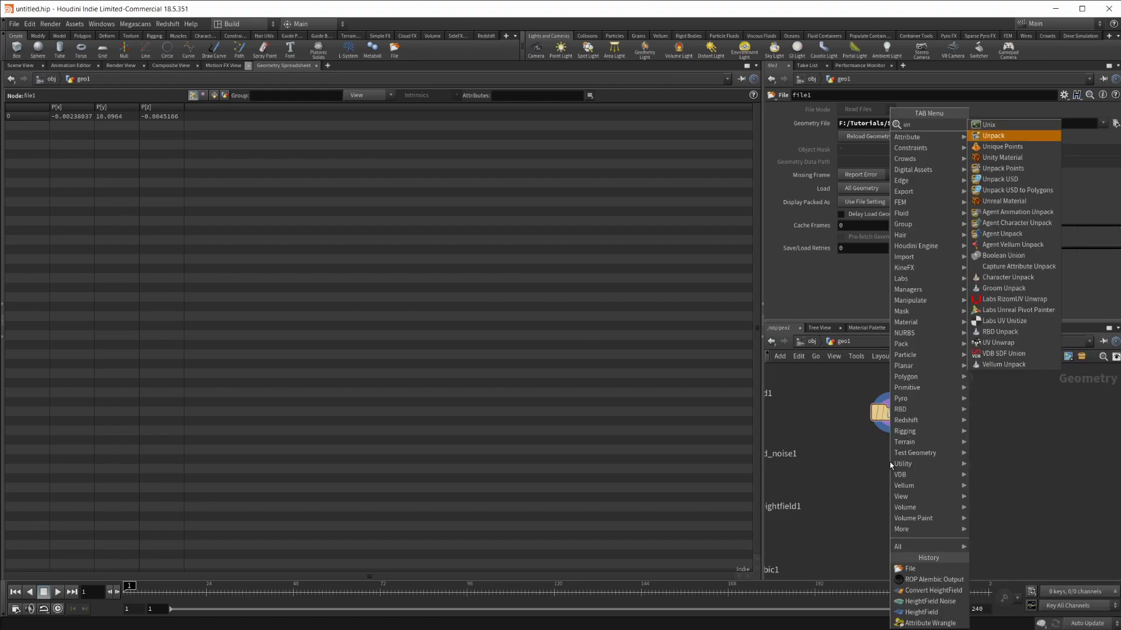
key(Return)
click(890, 461)
click(894, 425)
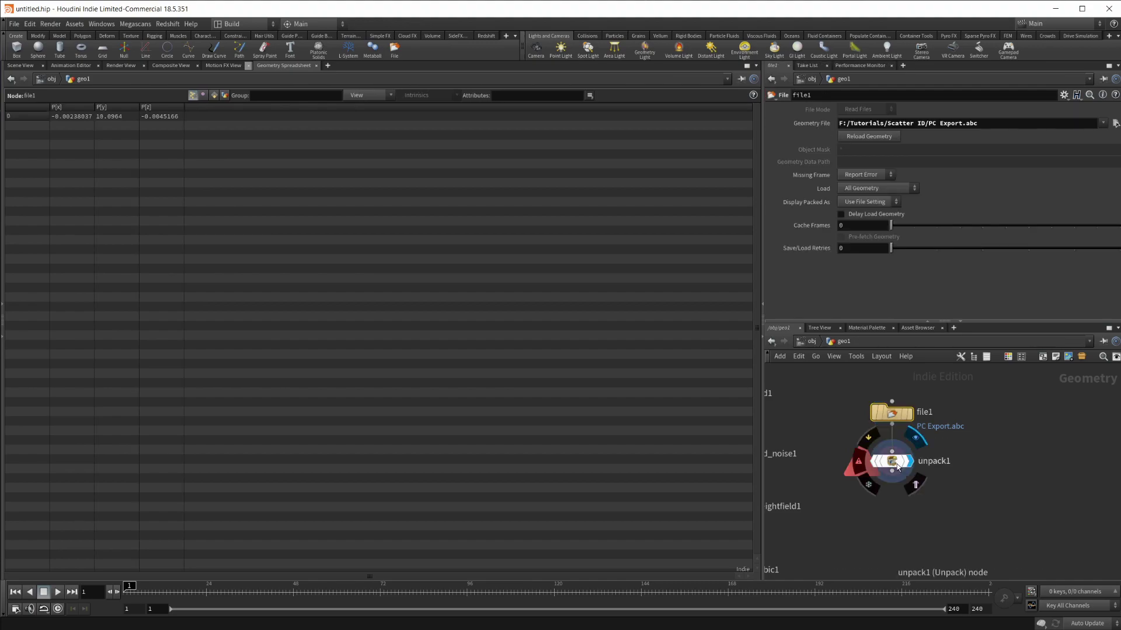
click(891, 462)
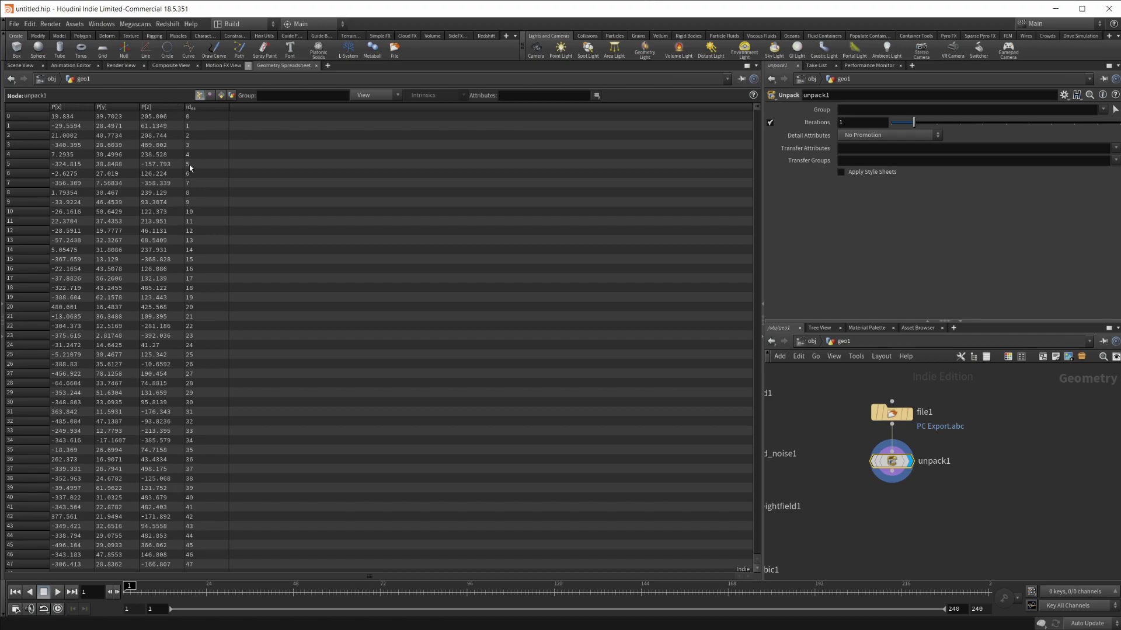
Step: Add an Attribute Delete node fed by the Unpack node and choose the id point attribute for deletion
scroll(868, 468, down, 1)
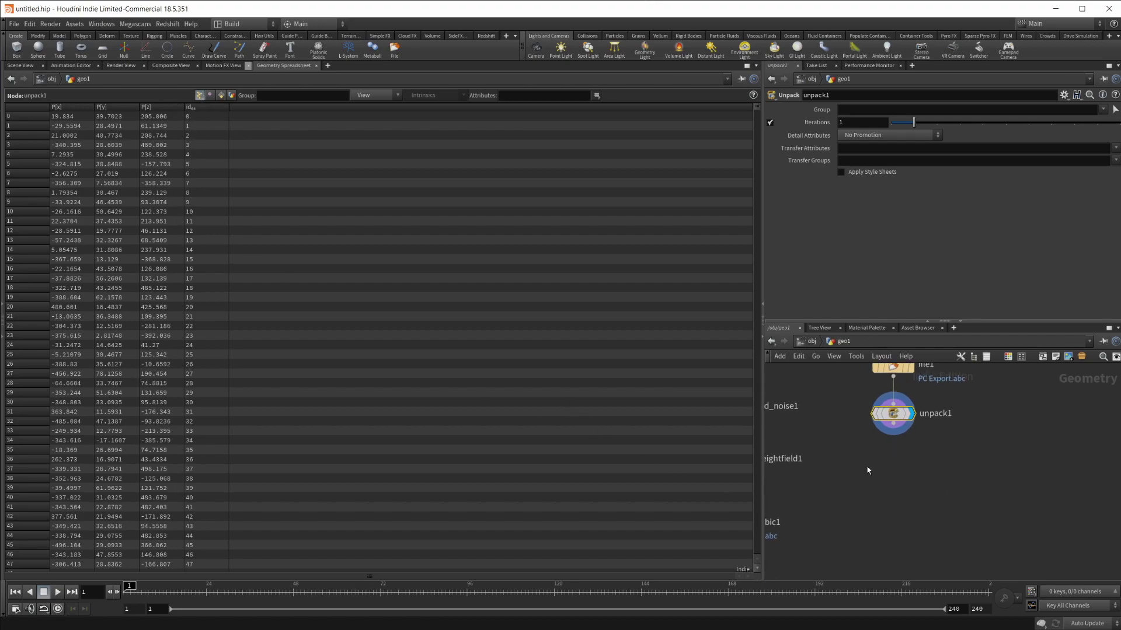
key(Tab)
text(att)
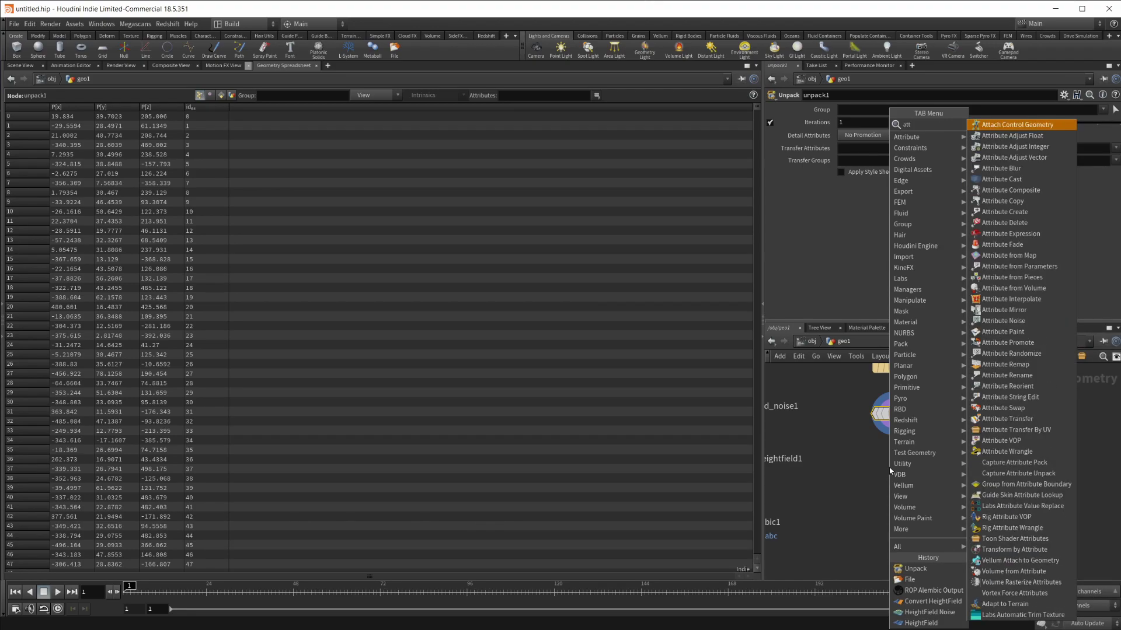
key(Return)
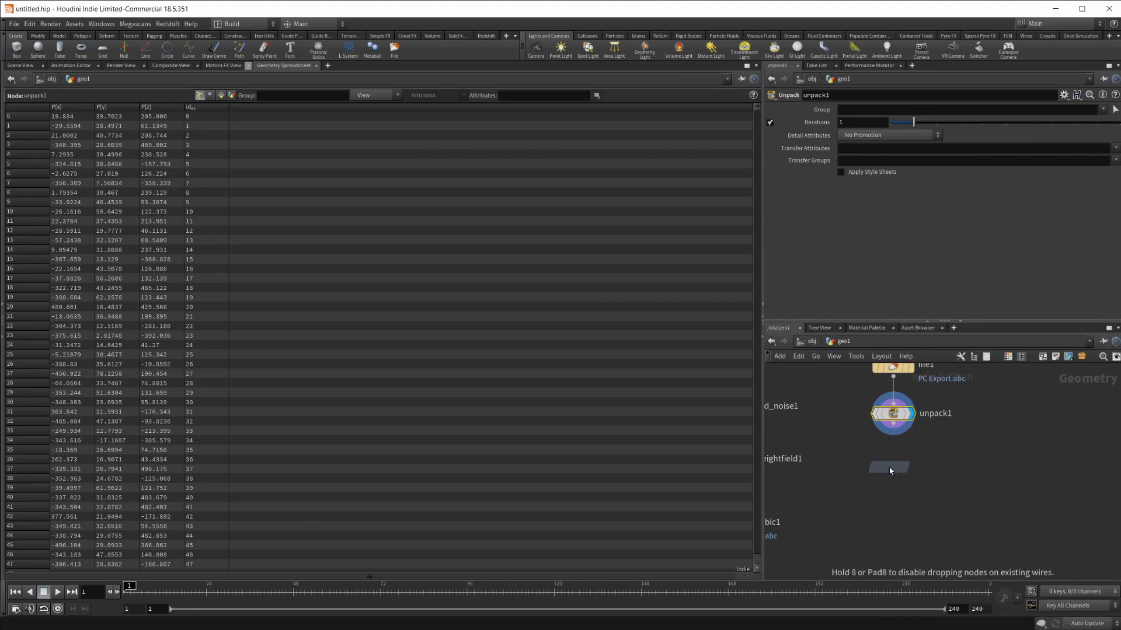
click(890, 470)
double_click(890, 469)
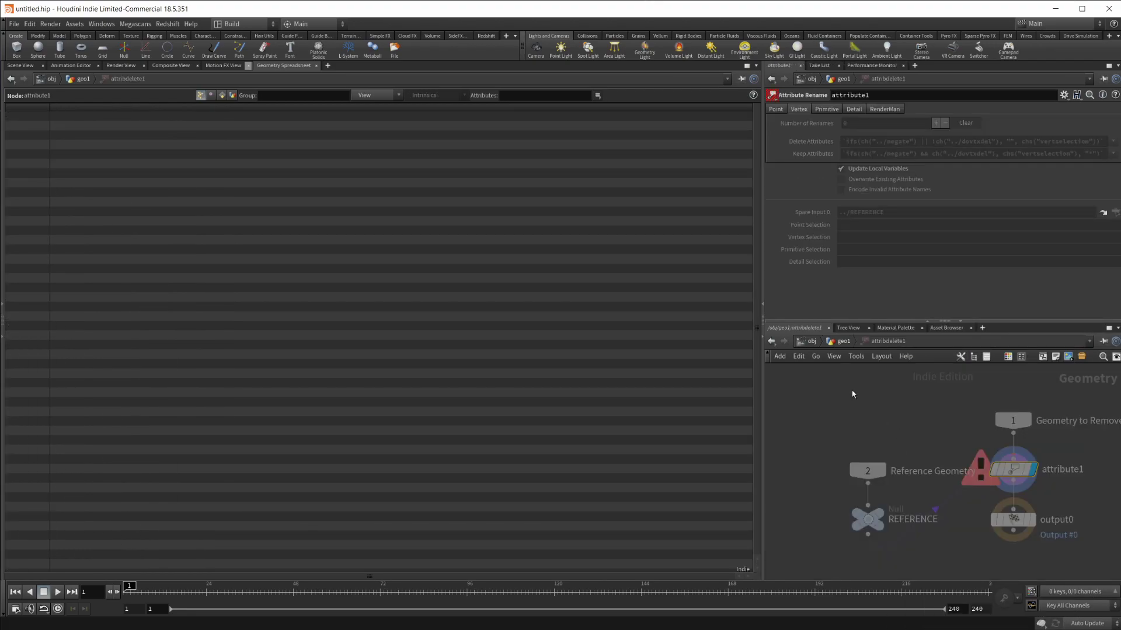
click(822, 341)
drag(884, 471, 893, 470)
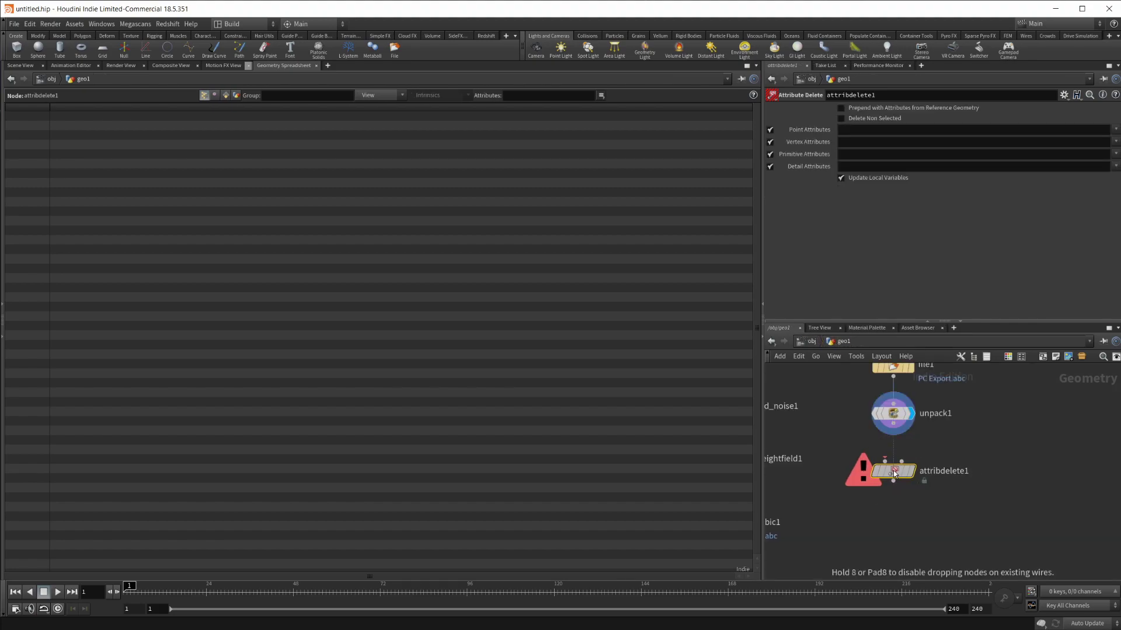
drag(893, 425, 893, 461)
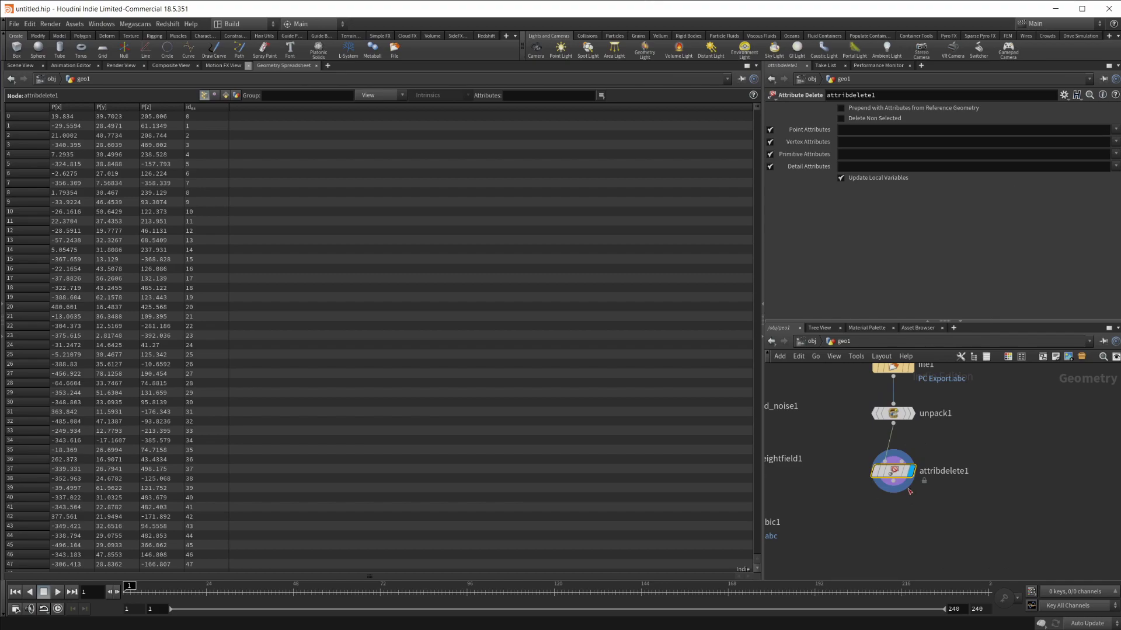
click(1116, 129)
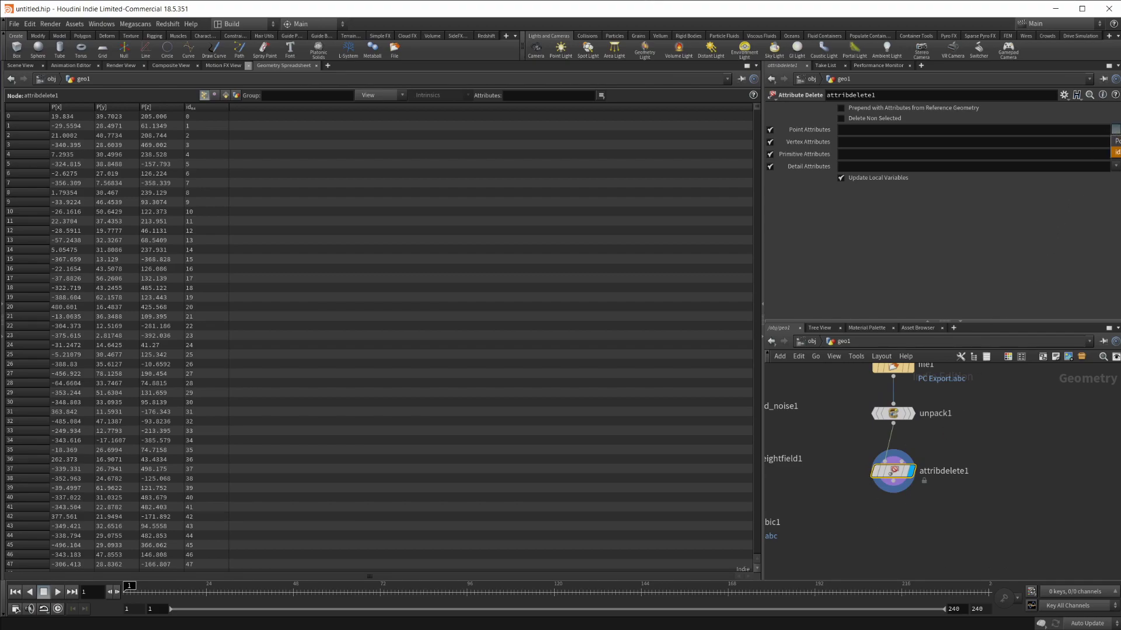
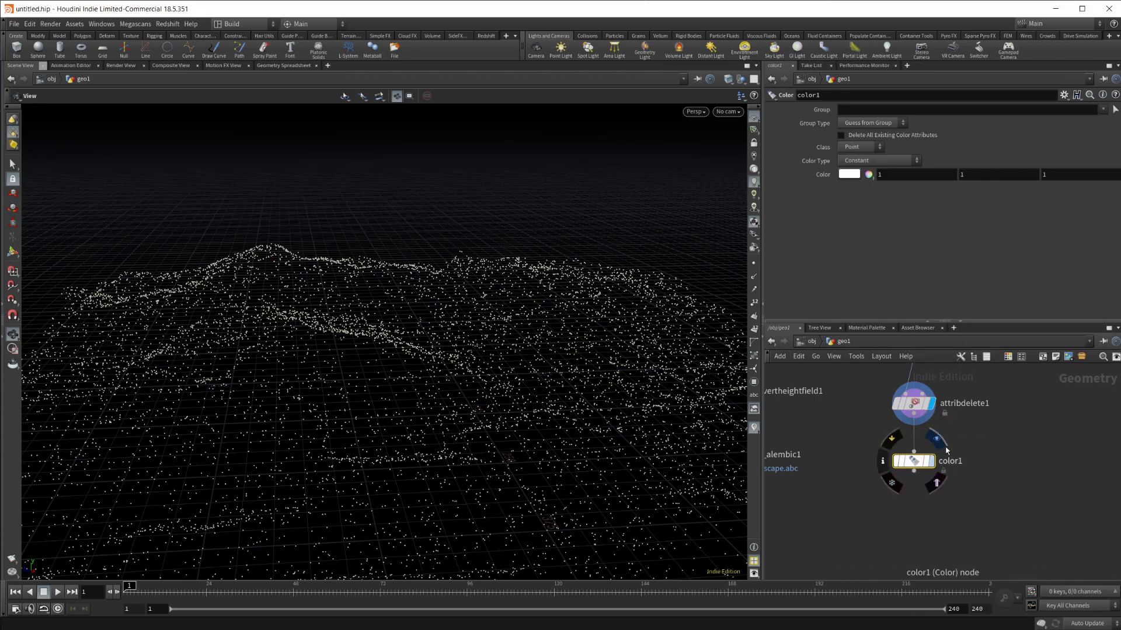
Step: Set the Color node's Color Type to Ramp from Attribute
drag(545, 358, 441, 393)
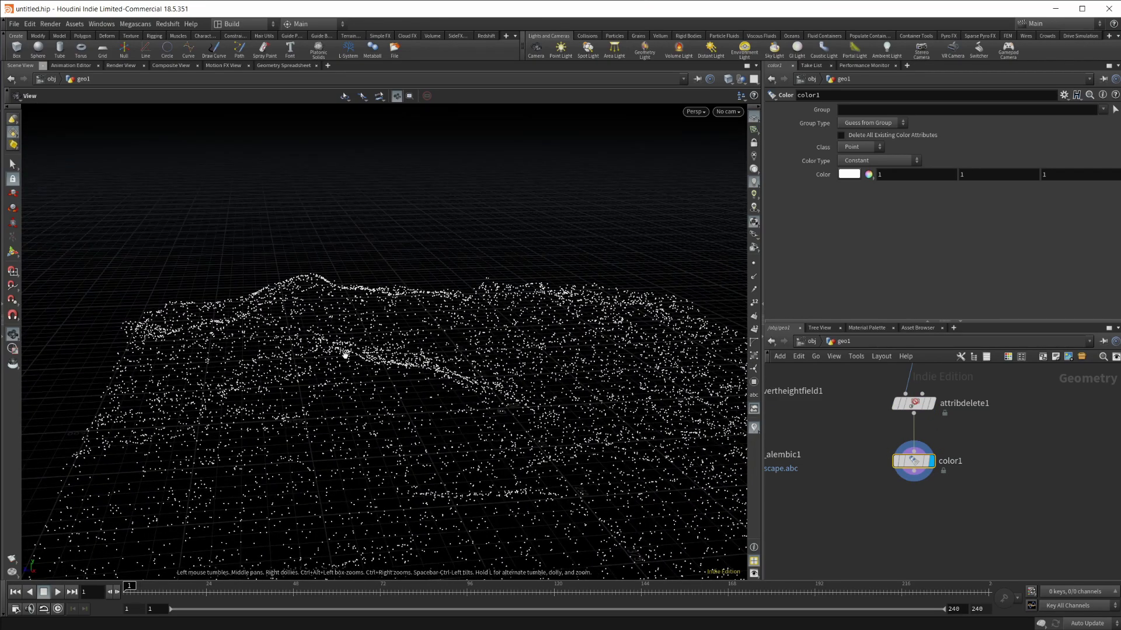
click(863, 161)
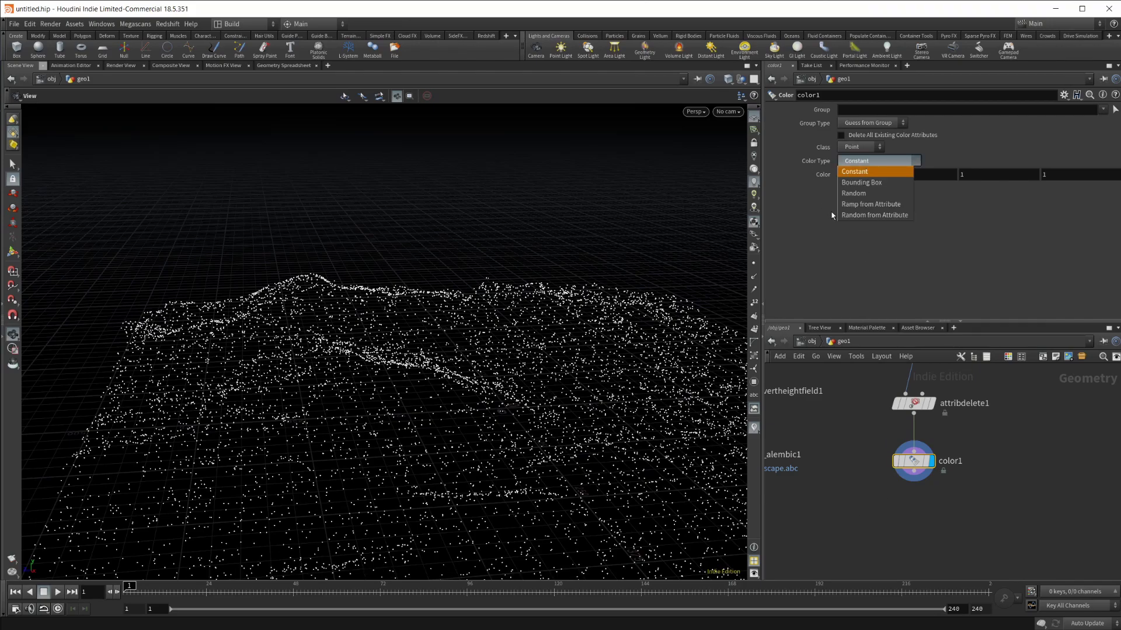
click(871, 204)
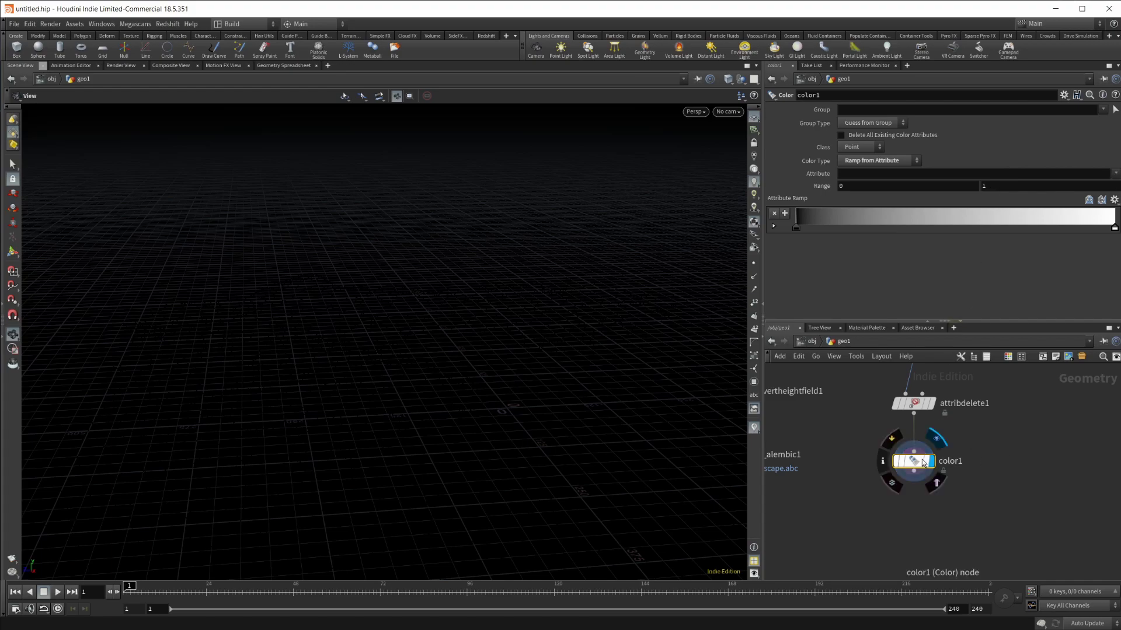
Step: Move the Color node farther below the Attribute Delete node, display Attribute Delete instead, and show the Geometry Spreadsheet
drag(913, 462, 913, 499)
click(932, 403)
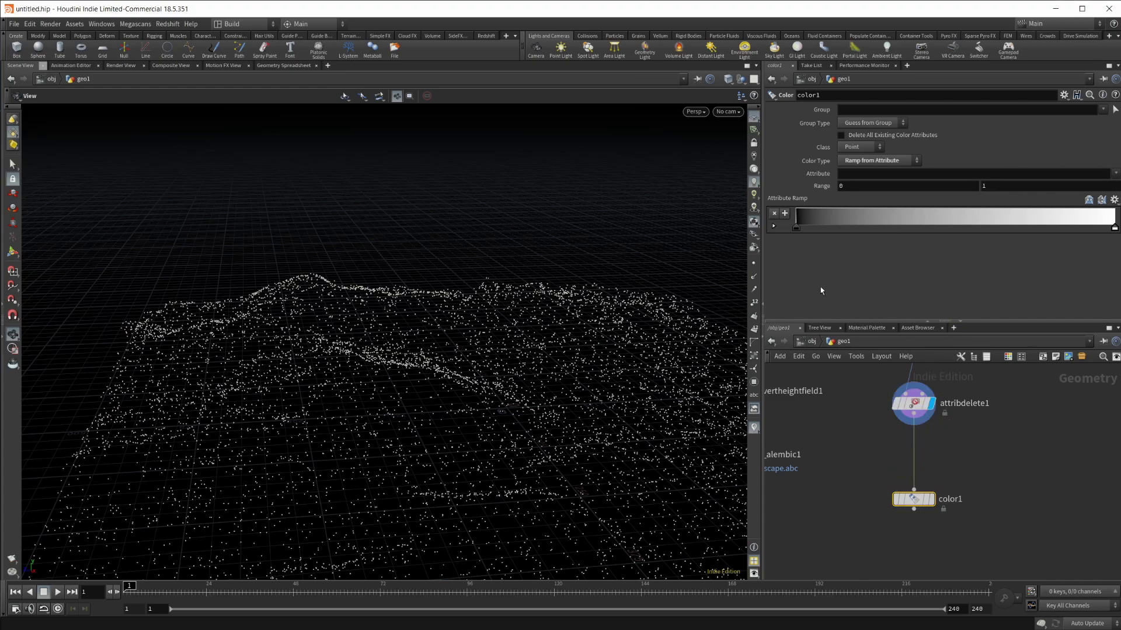
click(304, 65)
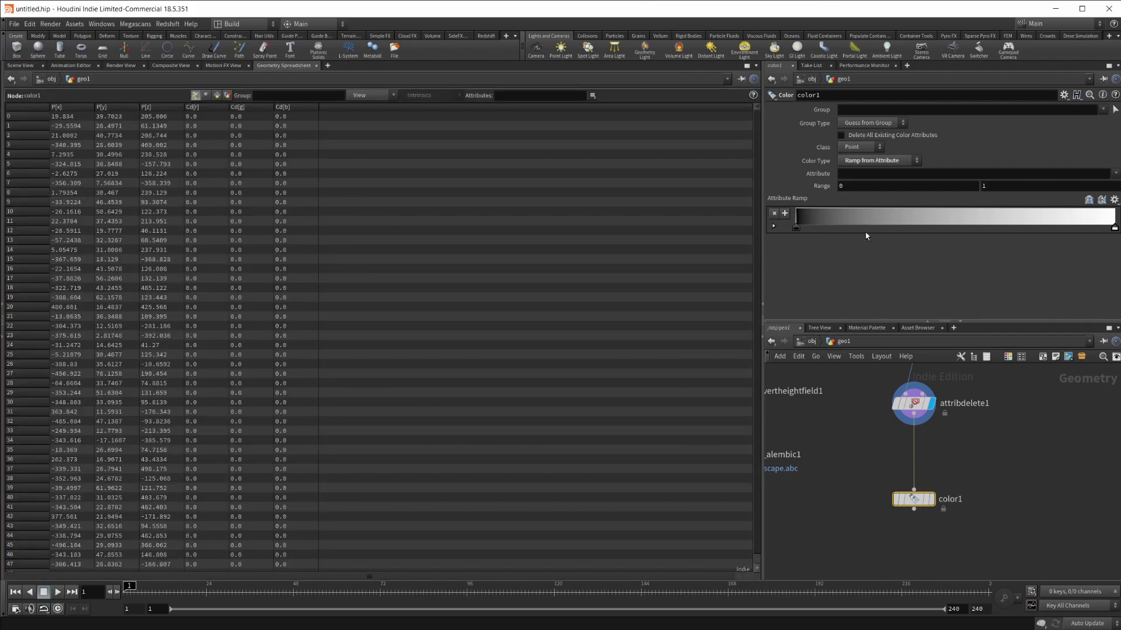
Step: Insert an Attribute Wrangle node between the Attribute Delete and Color nodes
key(Tab)
text(attrib)
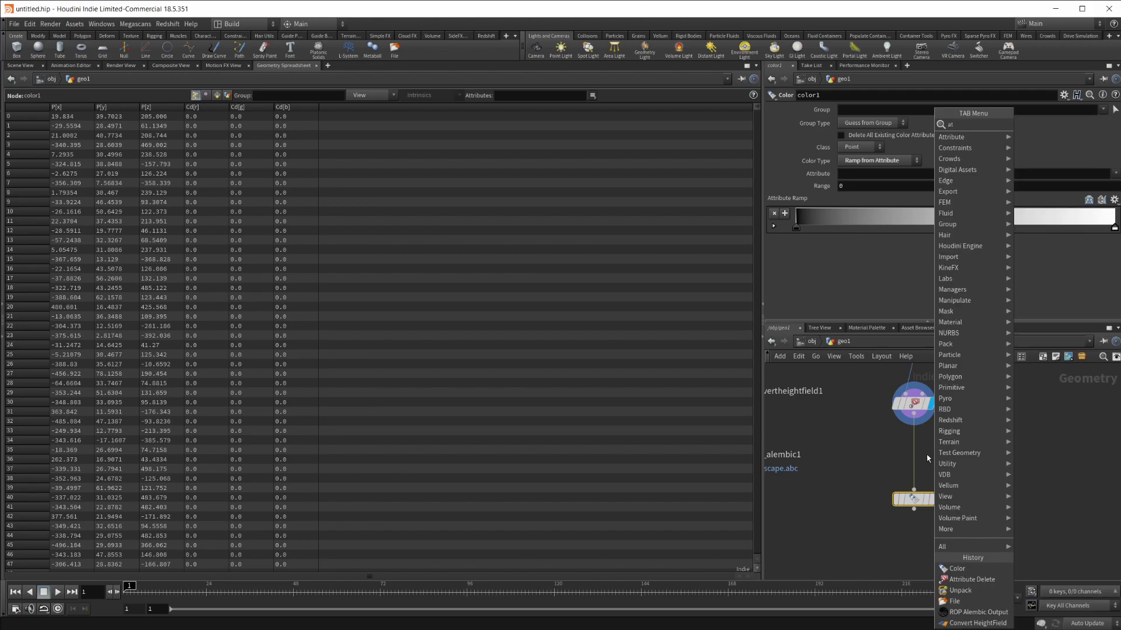
key(Return)
click(926, 454)
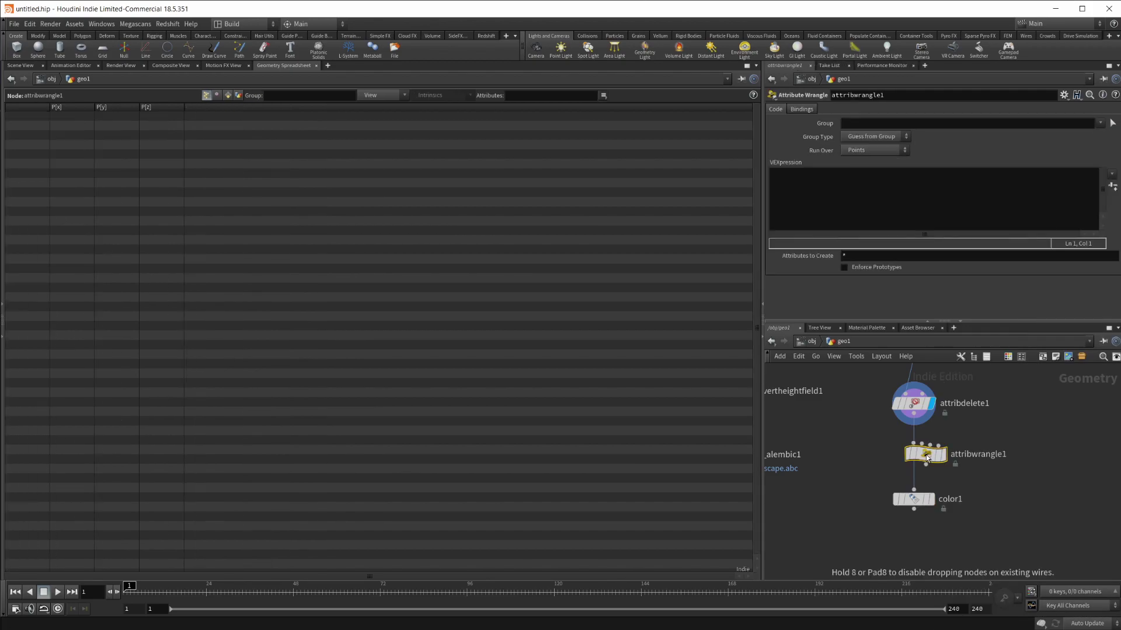
double_click(925, 454)
click(842, 342)
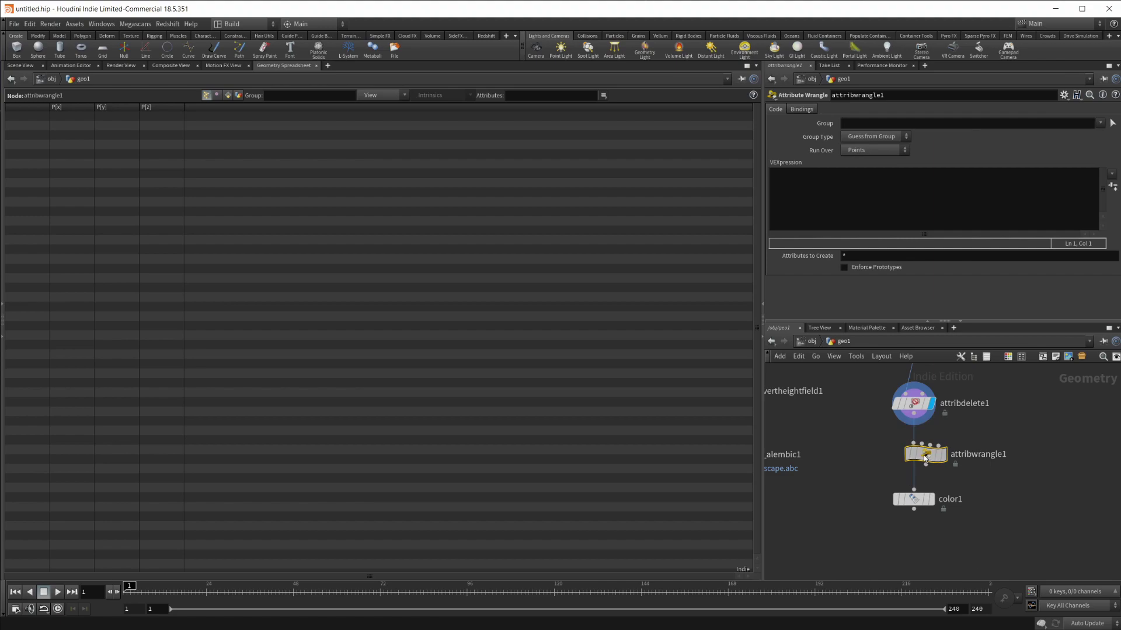
Step: Start the Attribute Wrangle's VEXpression with f@height
click(851, 185)
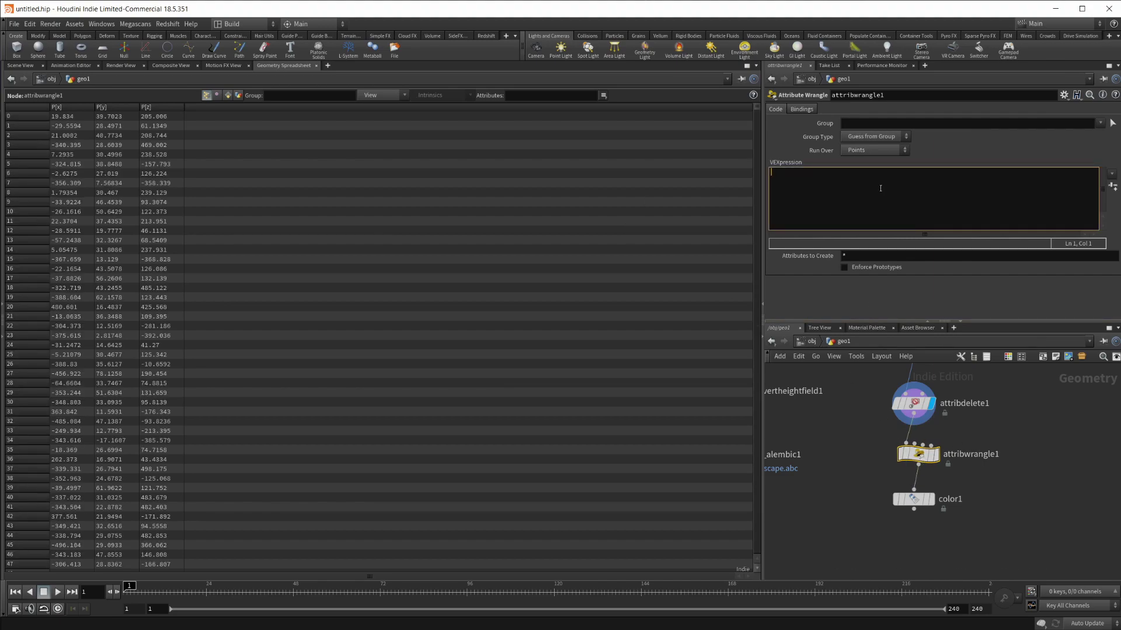
text(i)
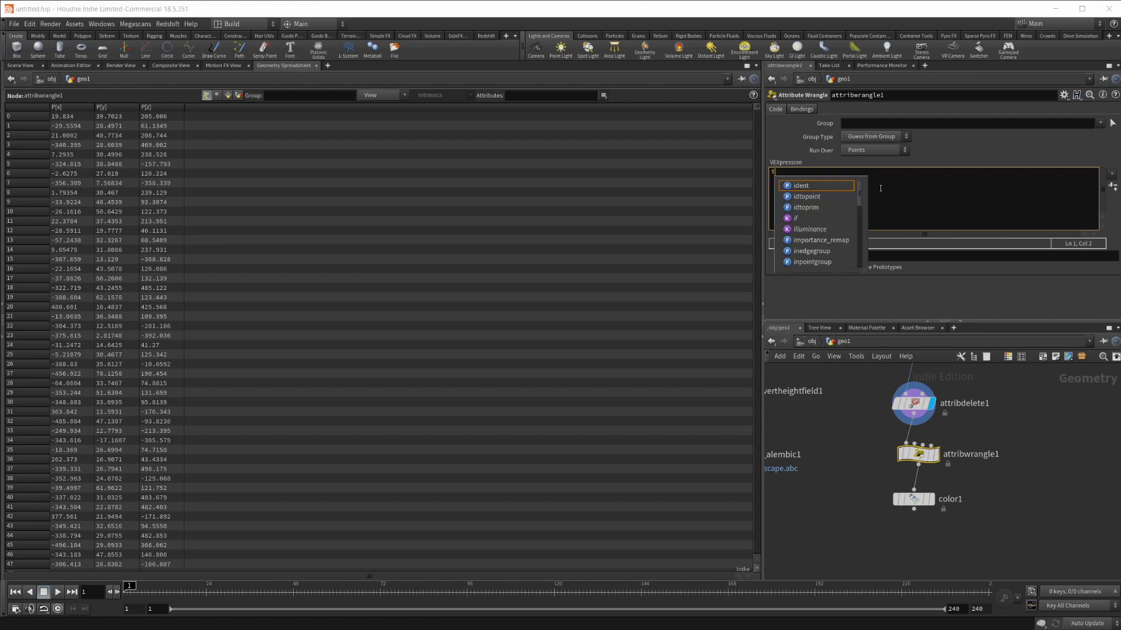
key(BackSpace)
text(f)
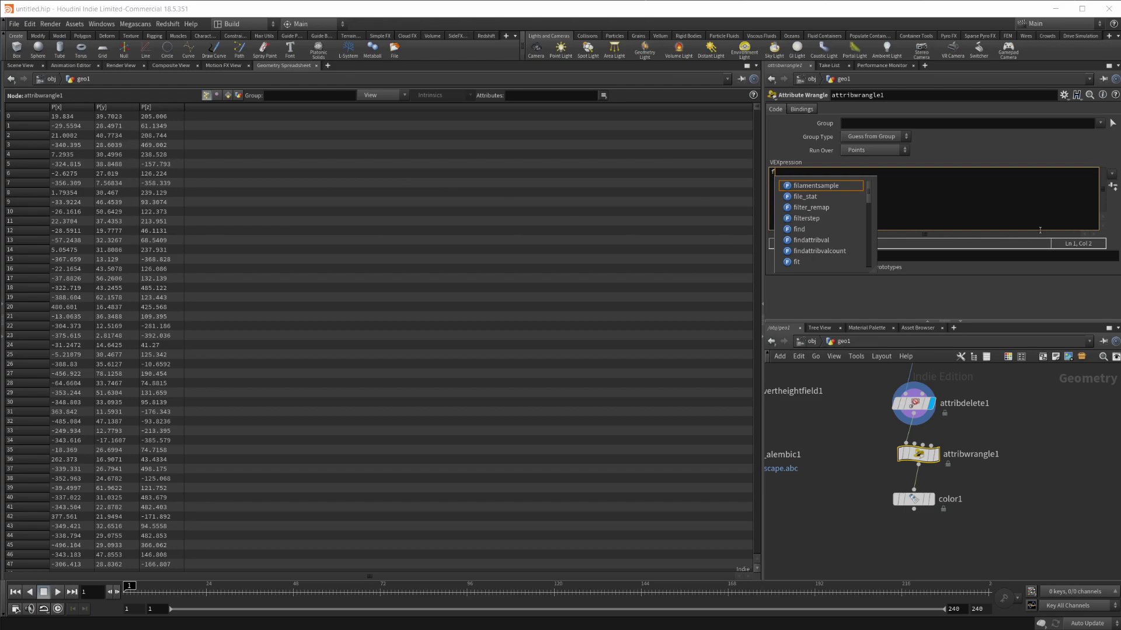
text(@height)
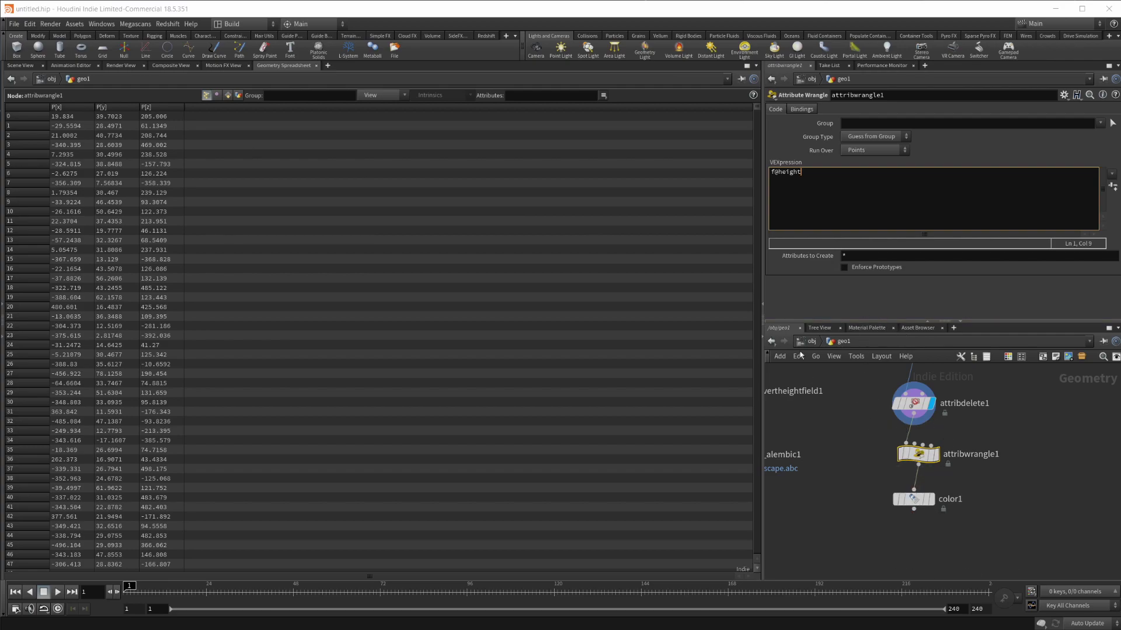
Step: Replace the Attribute Wrangle's VEXpression with "float height = 1;"
key(ctrl+a)
text(float heih)
key(BackSpace)
key(BackSpace)
text(ght)
key(BackSpace)
text(ight =)
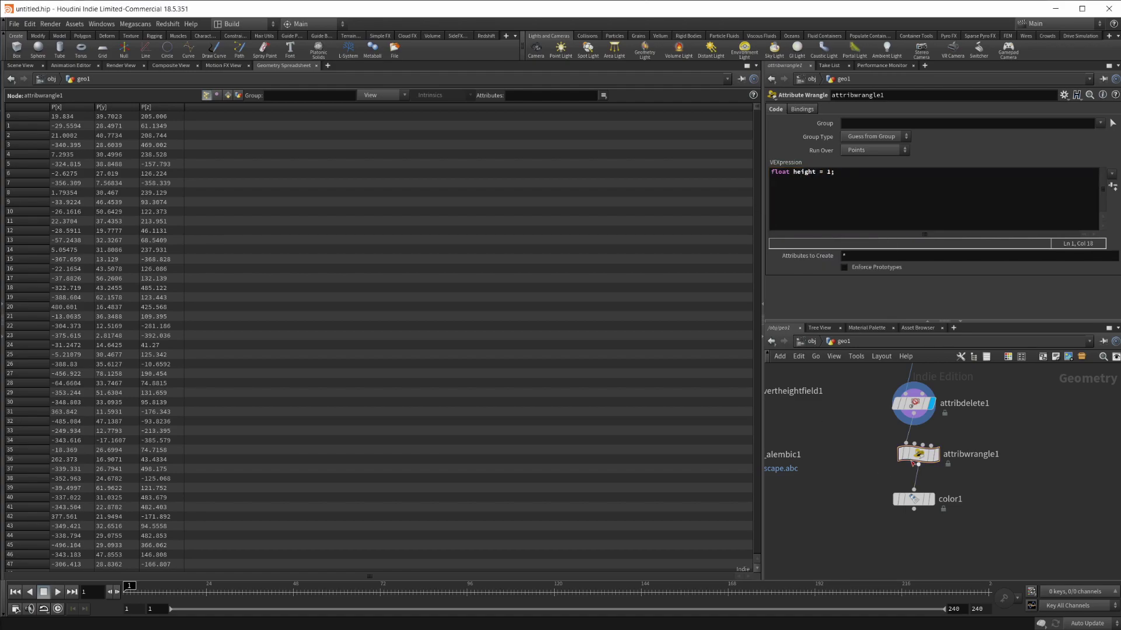
Step: Display the Attribute Wrangle node and change its VEXpression to "f@height = 1;"
click(940, 436)
click(927, 461)
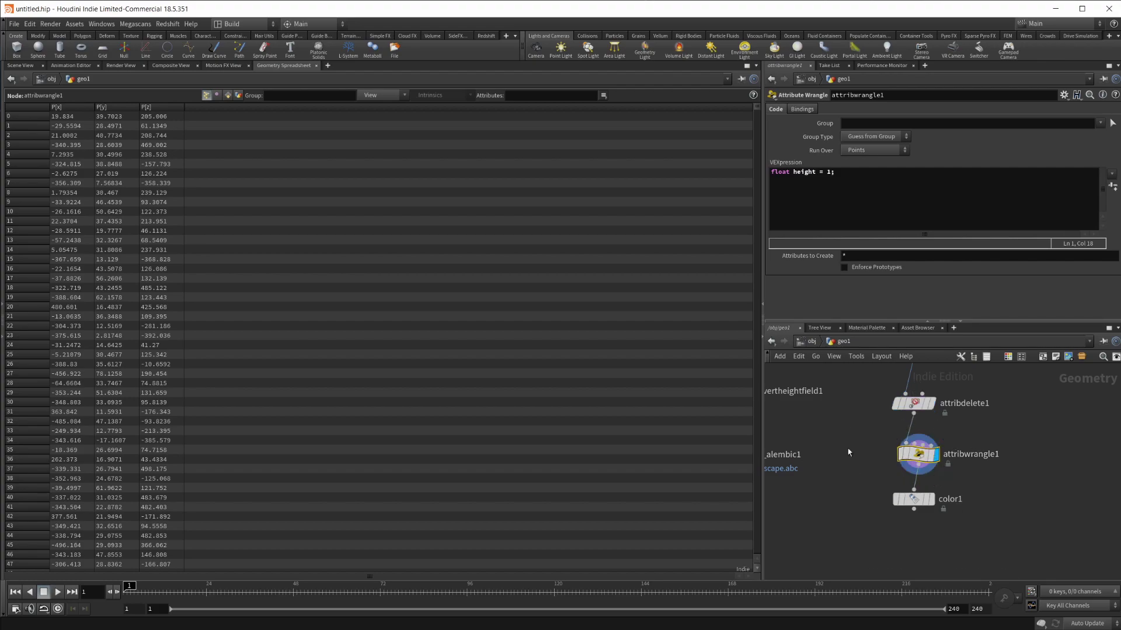
click(794, 175)
key(BackSpace)
key(BackSpace)
key(BackSpace)
key(BackSpace)
key(BackSpace)
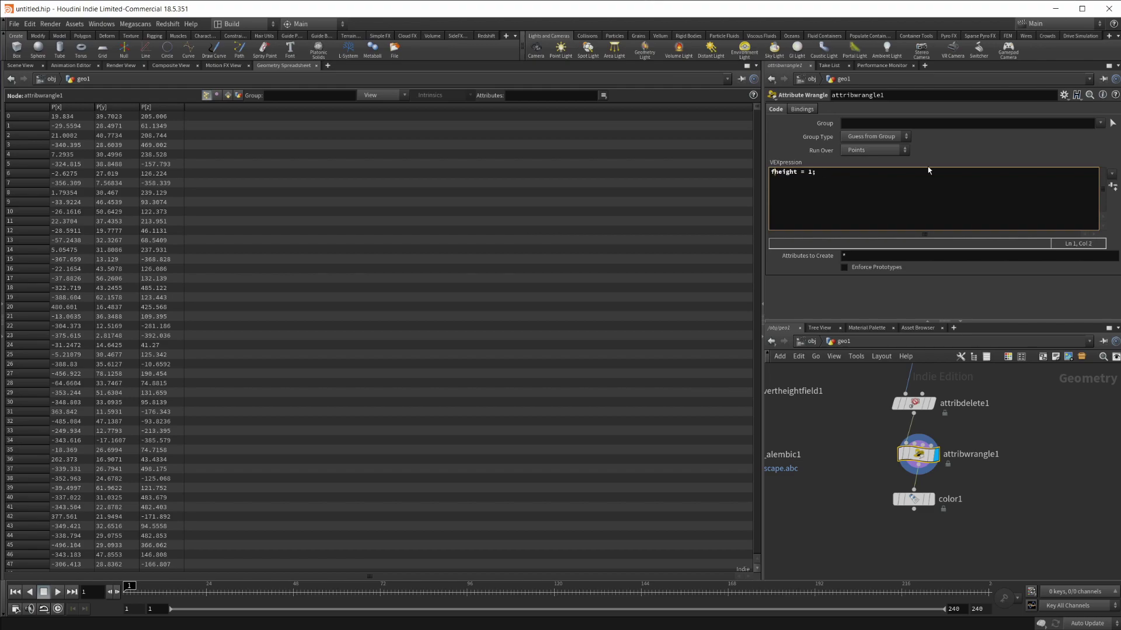
text(@)
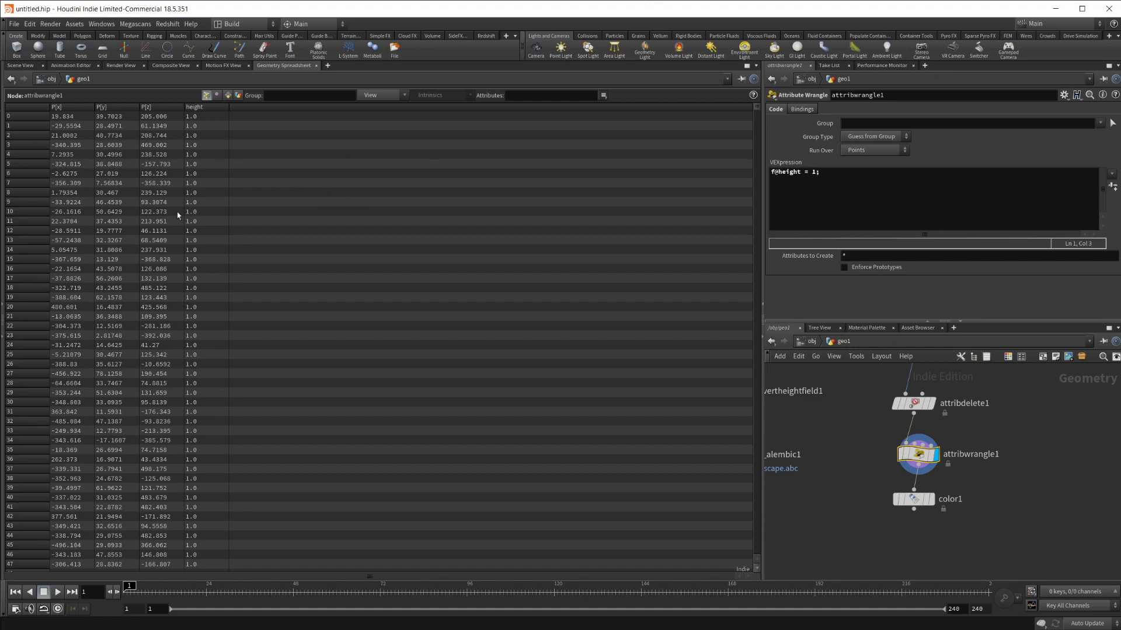
Step: Replace the constant in the Attribute Wrangle's VEXpression so it reads "f@height = @P.y;"
click(988, 173)
key(Left)
key(BackSpace)
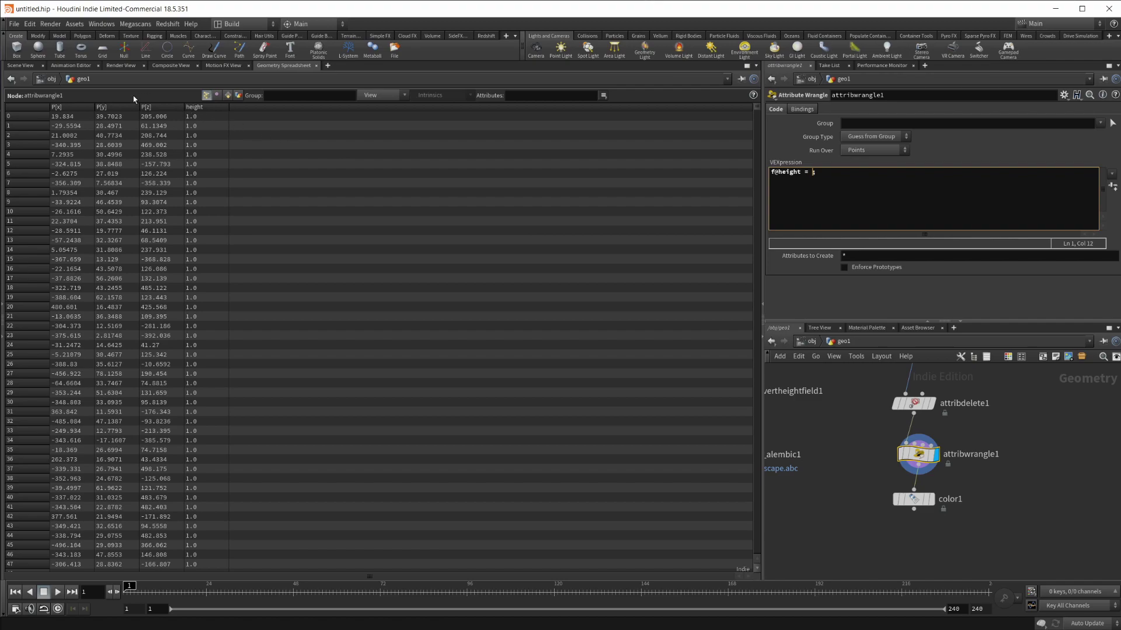
text(@P.y)
click(918, 454)
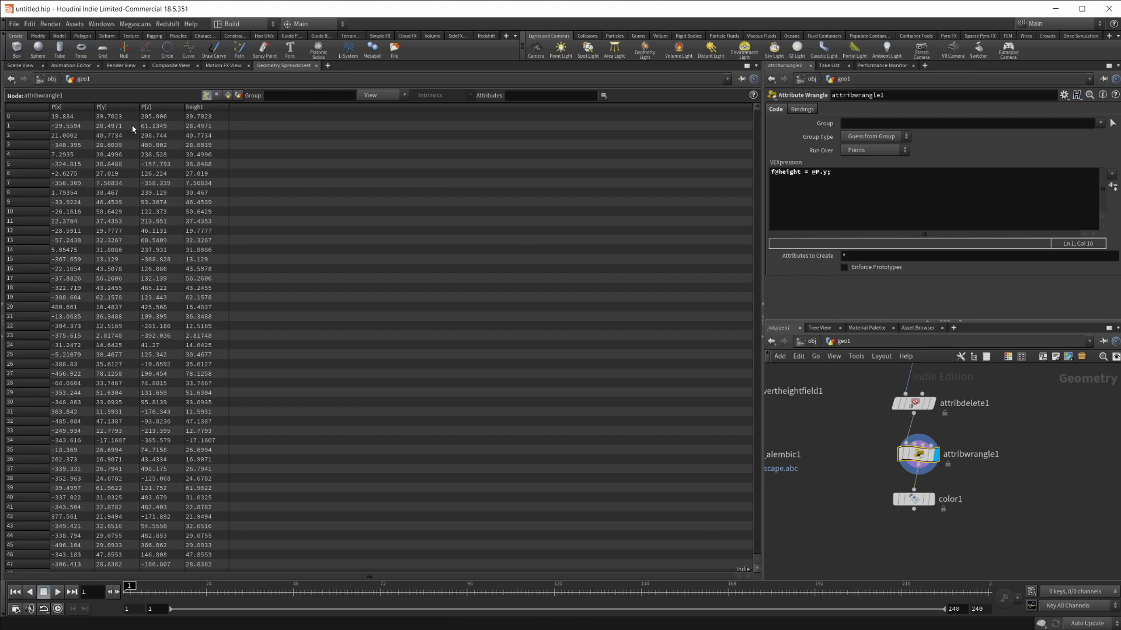
Step: Display the Color node and set its ramp attribute to height
click(899, 503)
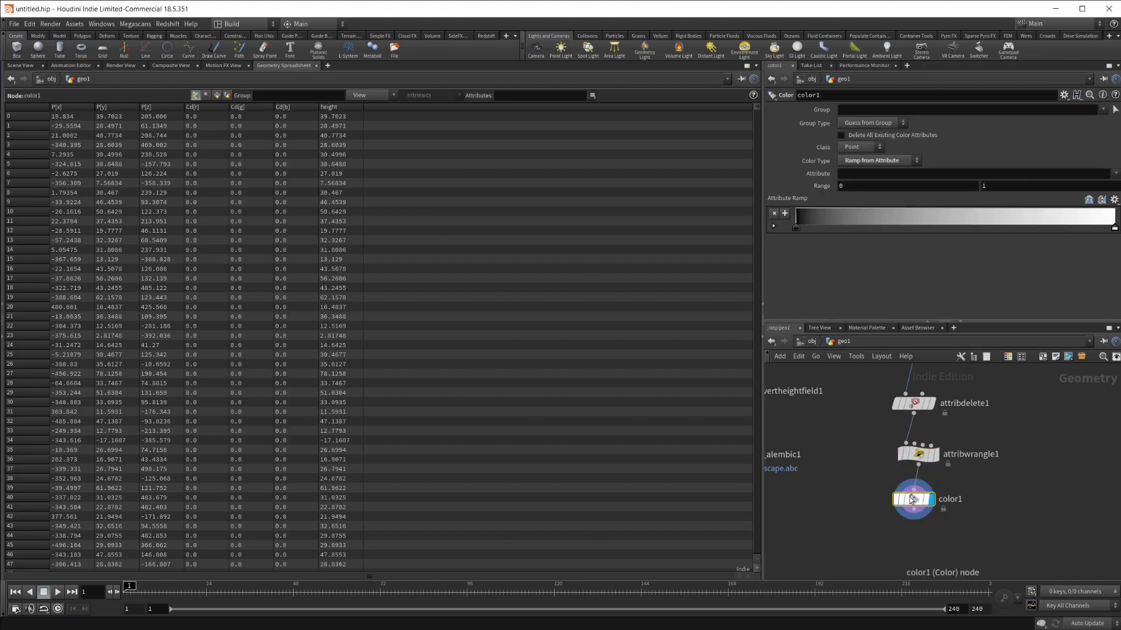
click(1115, 174)
click(1114, 195)
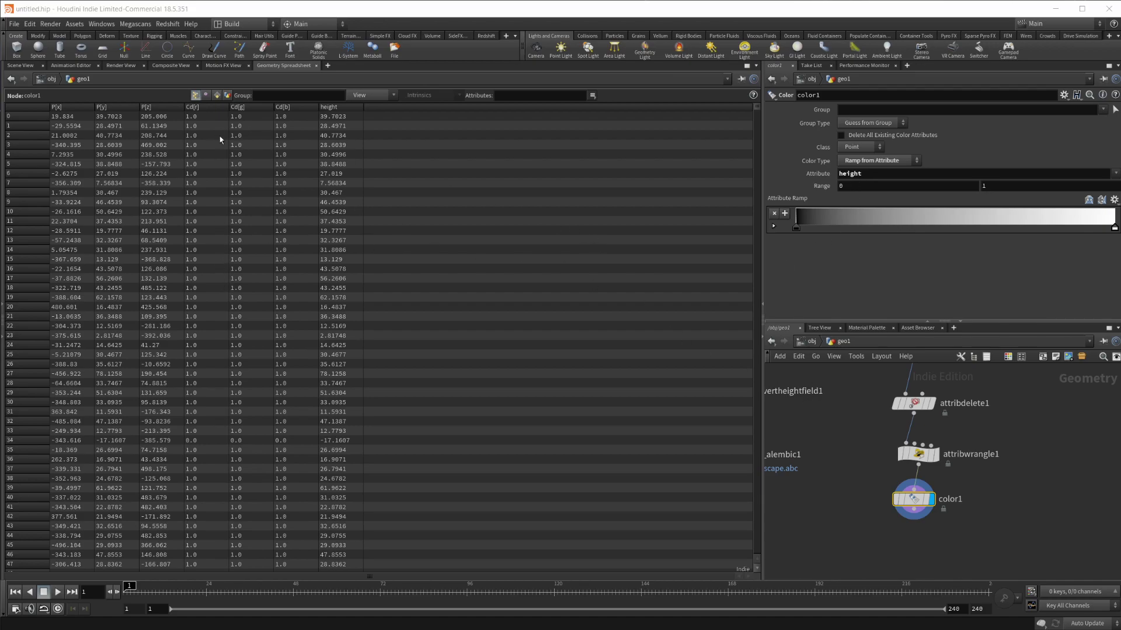
Step: Sort the points by height to check the extremes, and set the Color node's range to -100 to 100
click(878, 186)
click(339, 109)
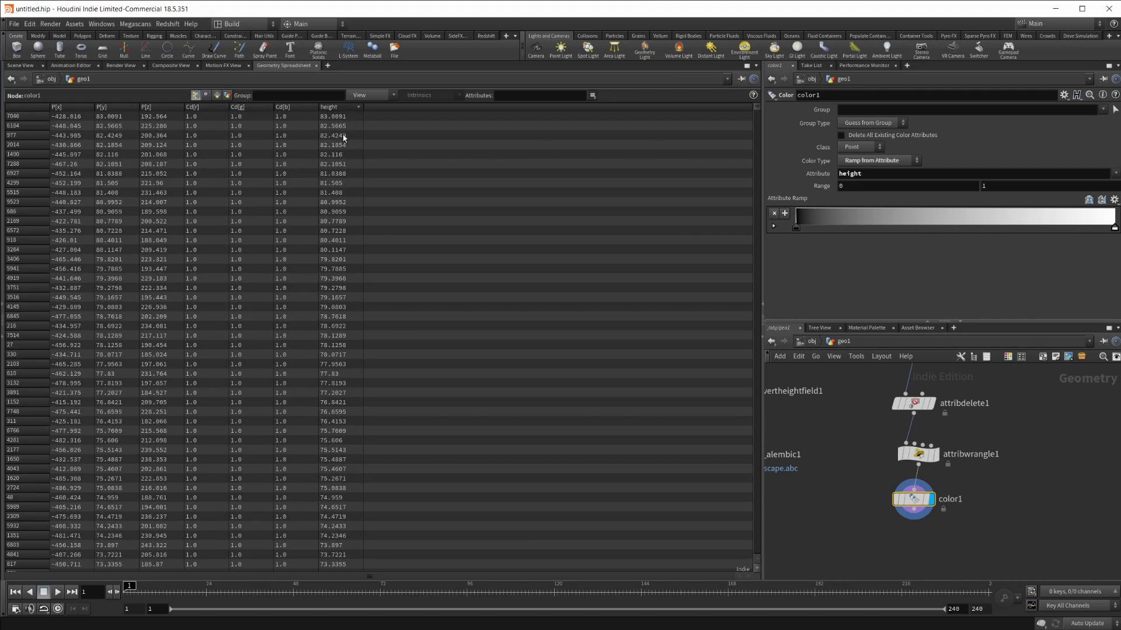
click(347, 108)
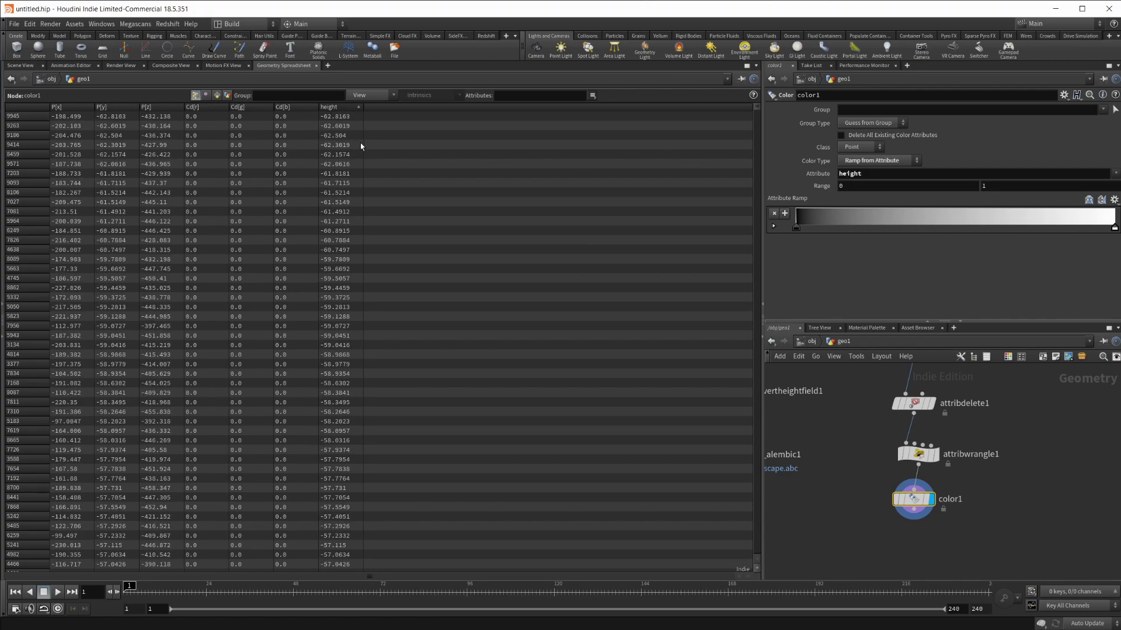
click(858, 187)
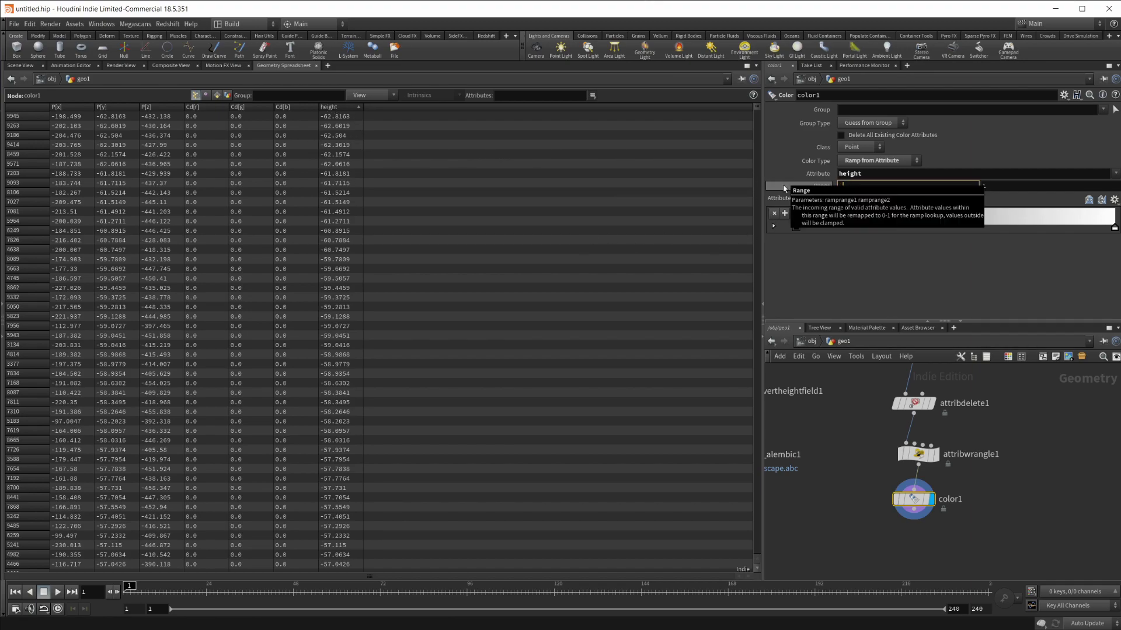
text(-100)
key(Tab)
text(100)
key(Return)
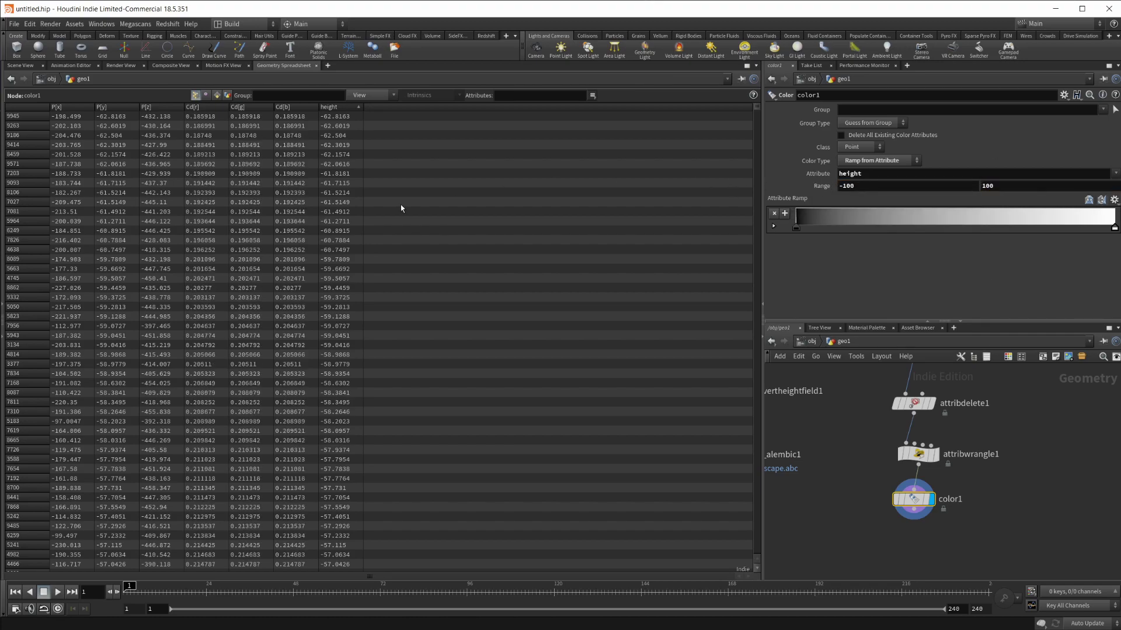
Step: Return to the Scene View and examine the height-colored point cloud
click(21, 65)
scroll(668, 360, down, 5)
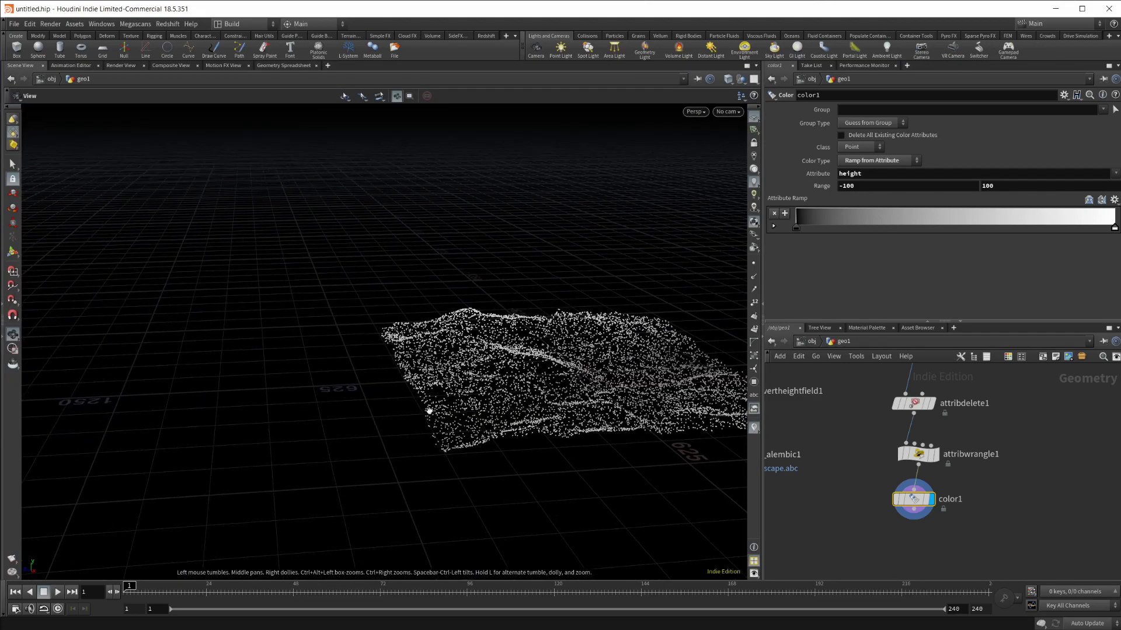
scroll(525, 394, down, 1)
scroll(525, 395, up, 1)
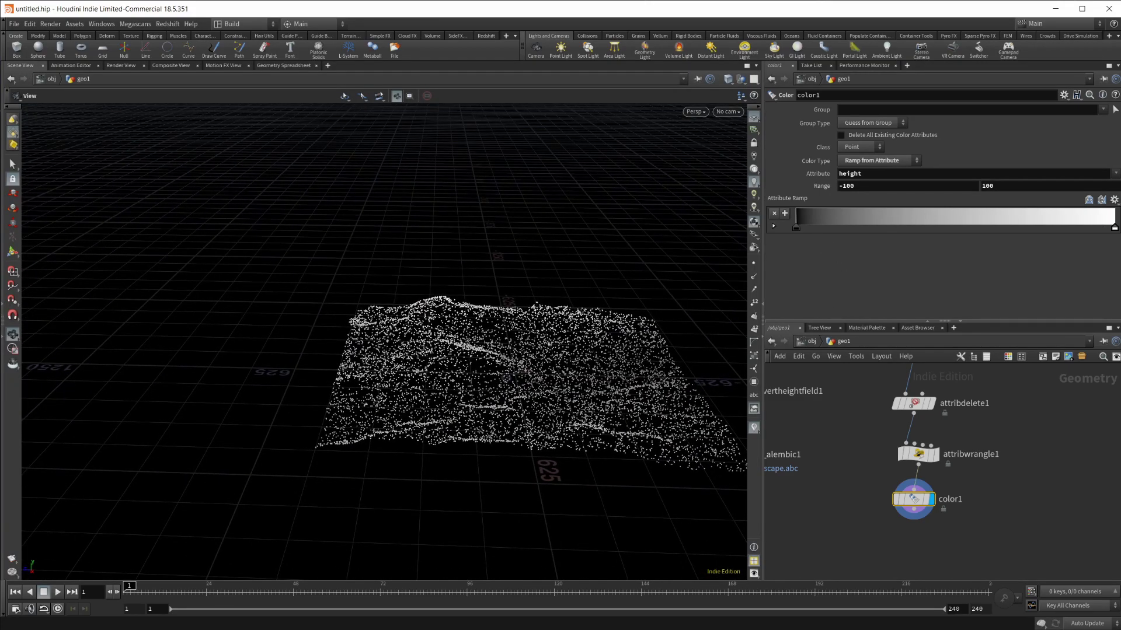
Step: Set the black ramp point's interpolation to Constant and move the white ramp point to about 0.63
double_click(796, 229)
click(1014, 166)
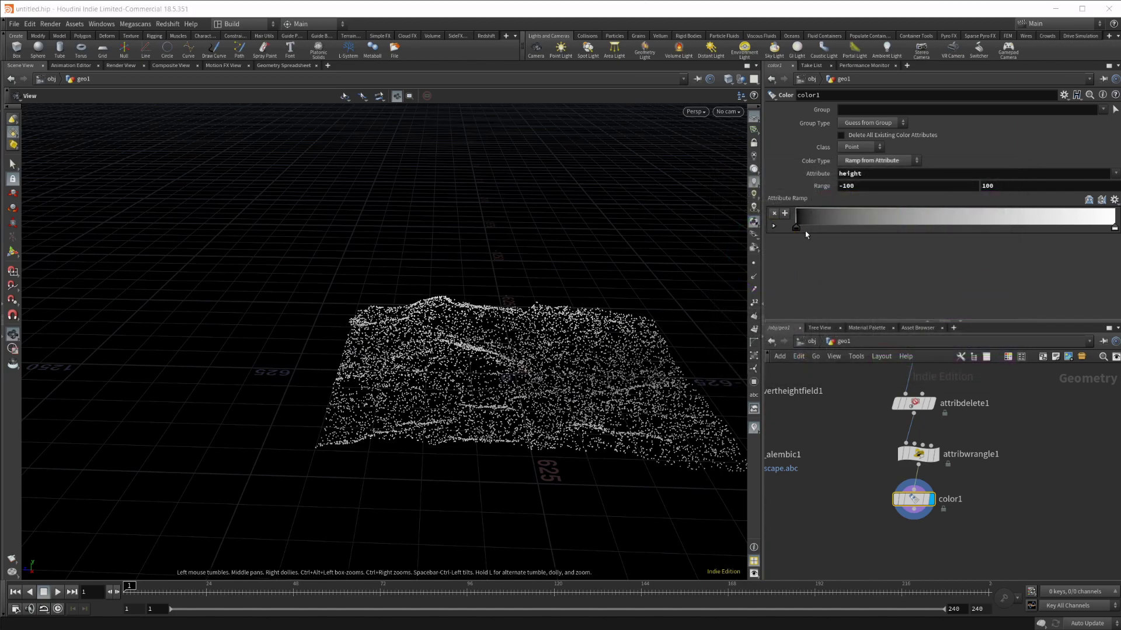
click(774, 226)
click(866, 280)
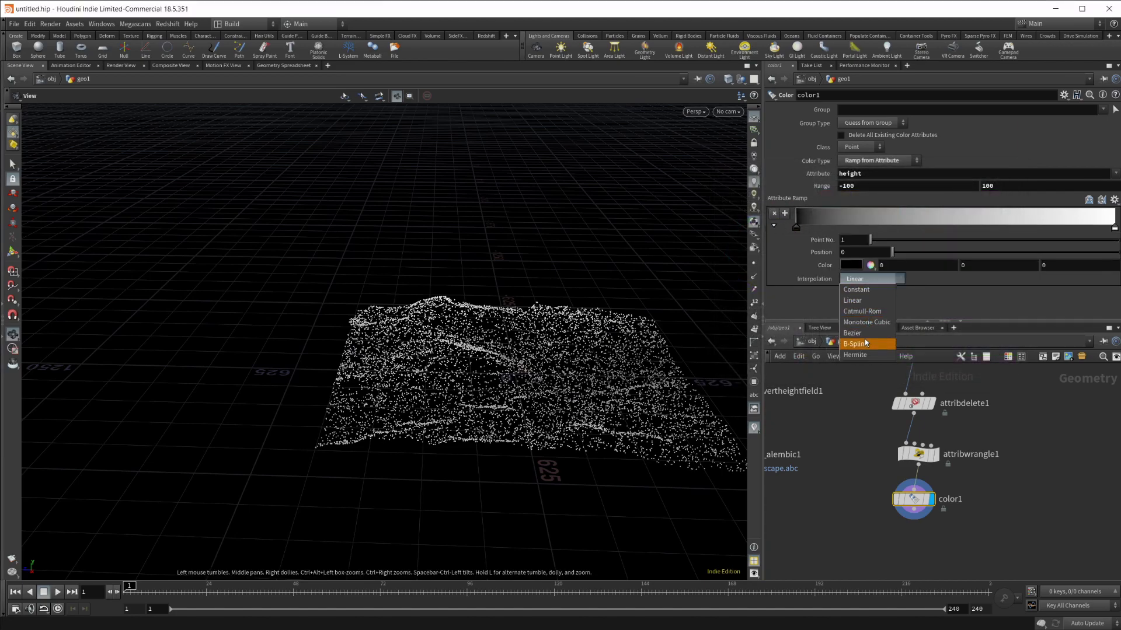
click(881, 290)
drag(1114, 228, 998, 241)
drag(500, 463, 537, 438)
drag(411, 390, 446, 340)
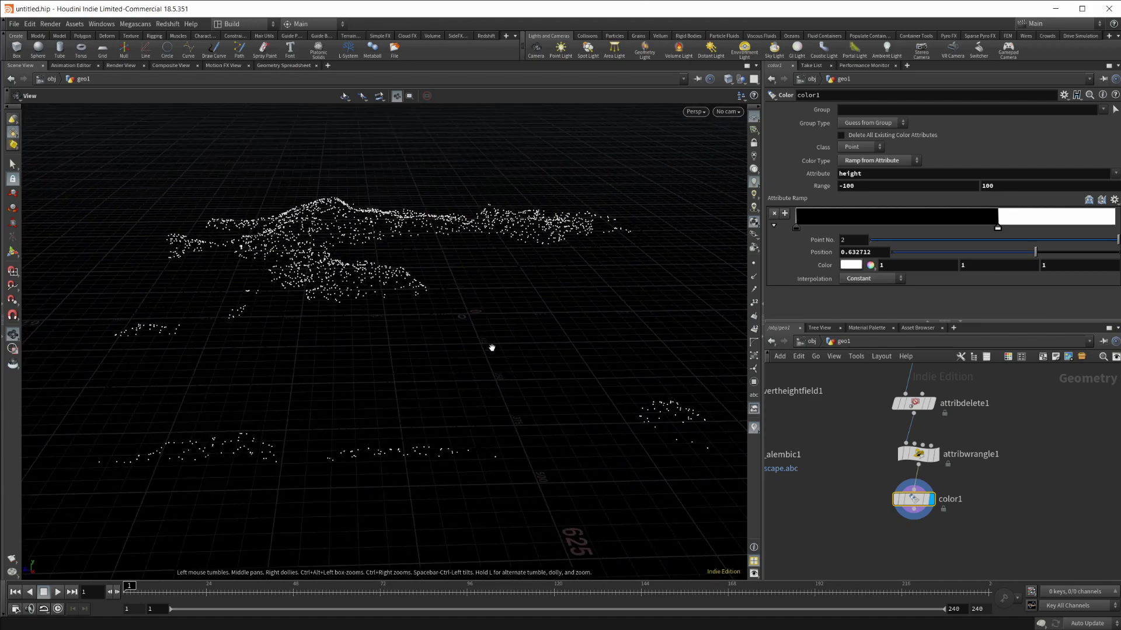
Step: Switch the viewport's color scheme to Light to check the black points, and restore it to Dark
key(d)
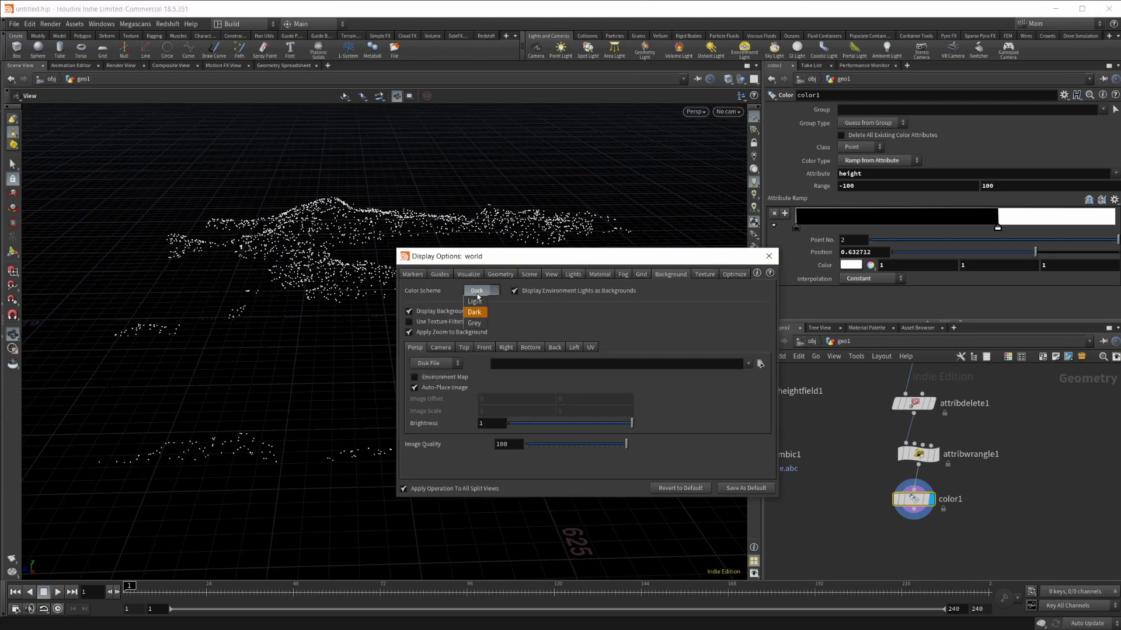
click(475, 301)
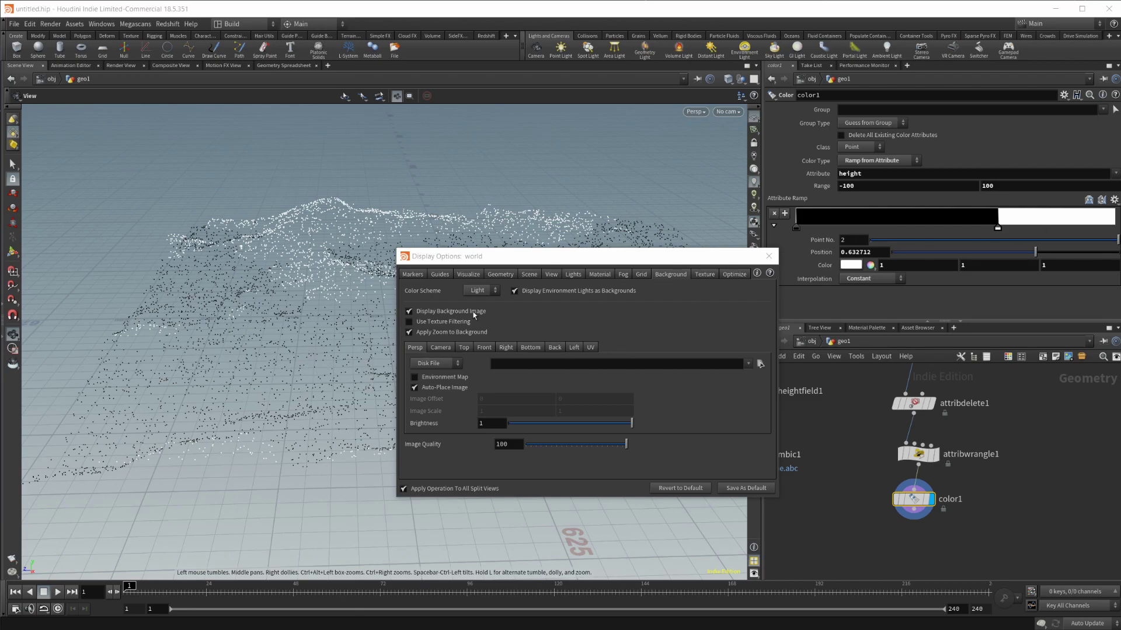
click(477, 290)
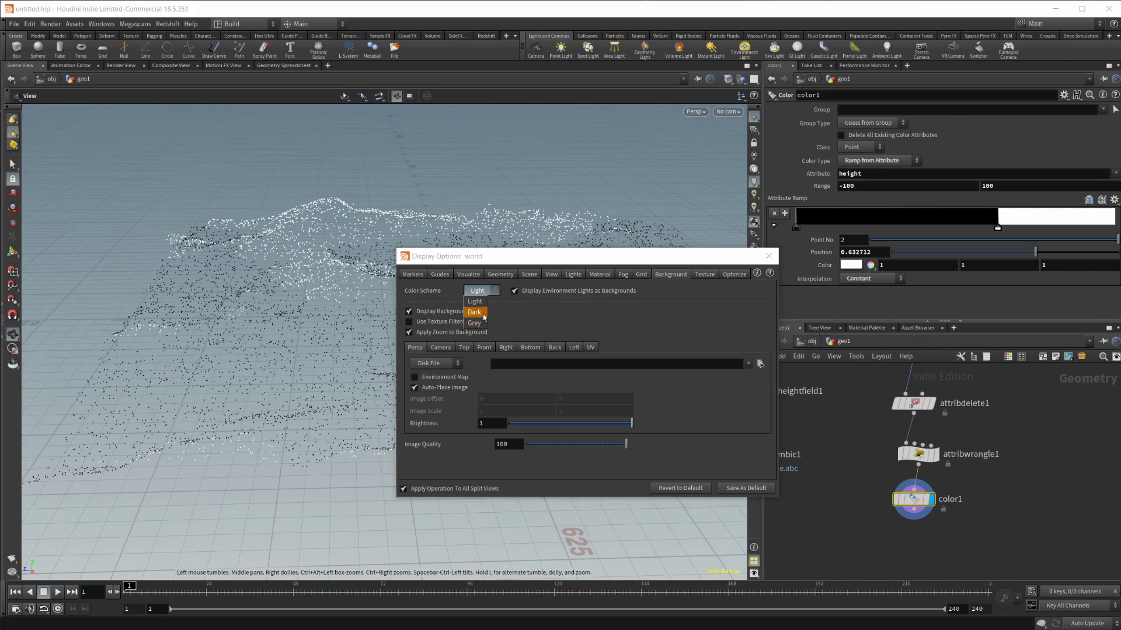
click(475, 312)
click(769, 255)
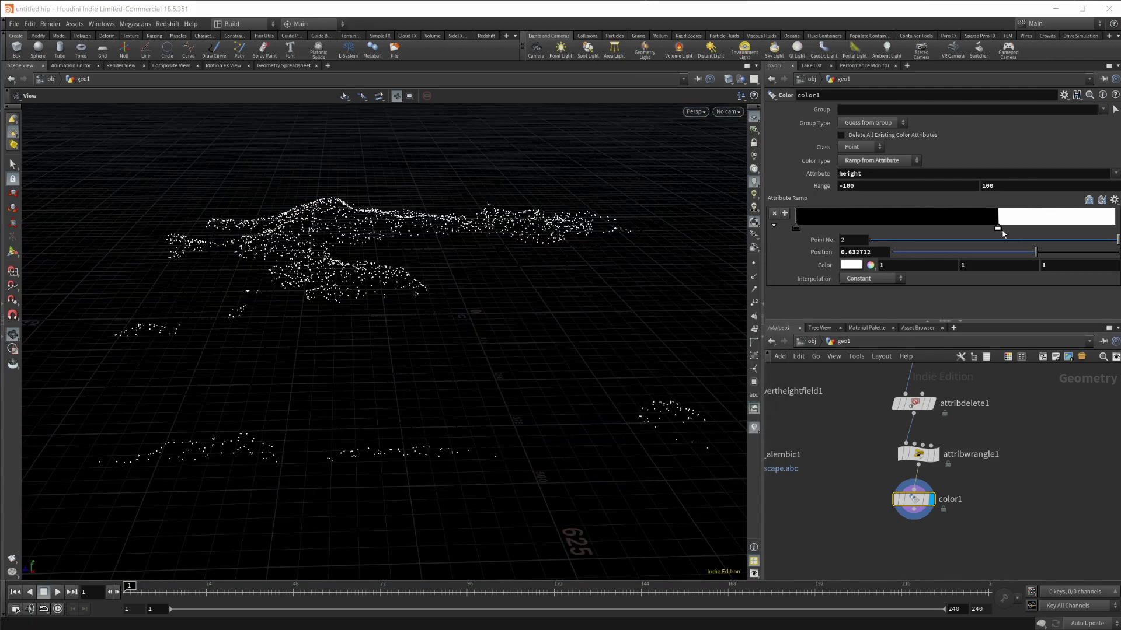
Step: Try several positions for the white ramp point, leaving it at about 0.68
drag(998, 228, 903, 249)
click(933, 217)
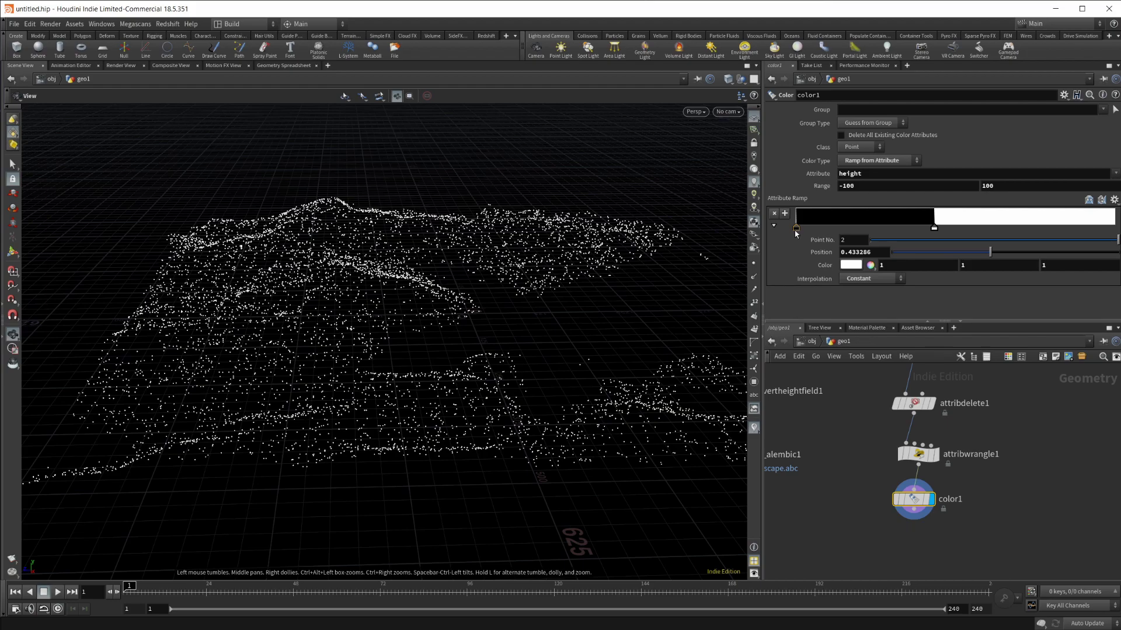
drag(934, 228, 969, 232)
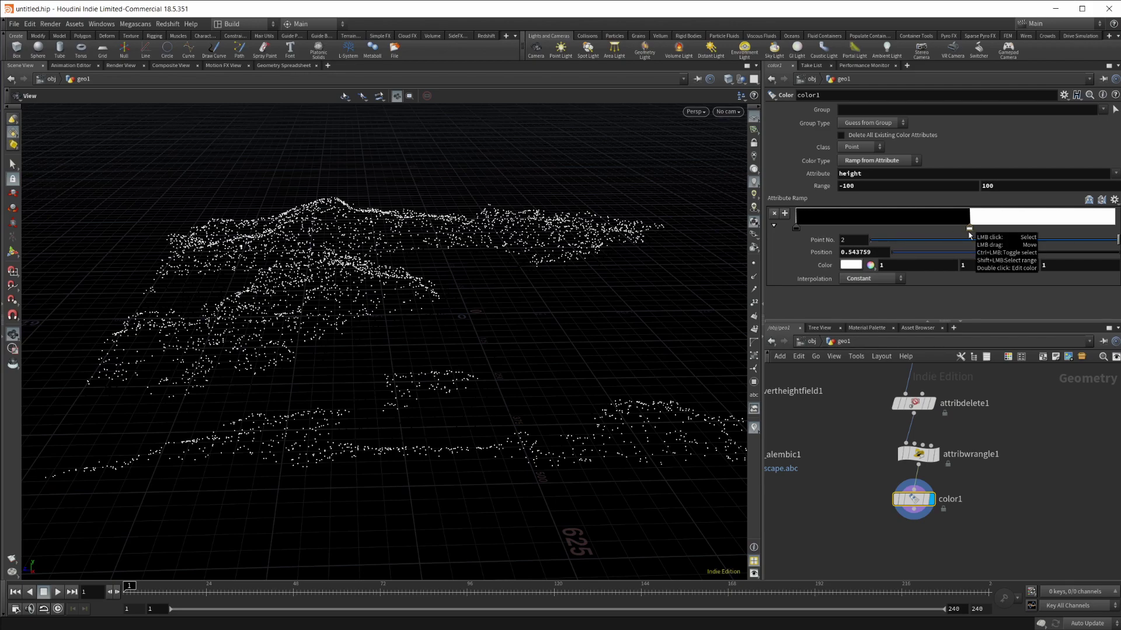
drag(970, 234, 1013, 233)
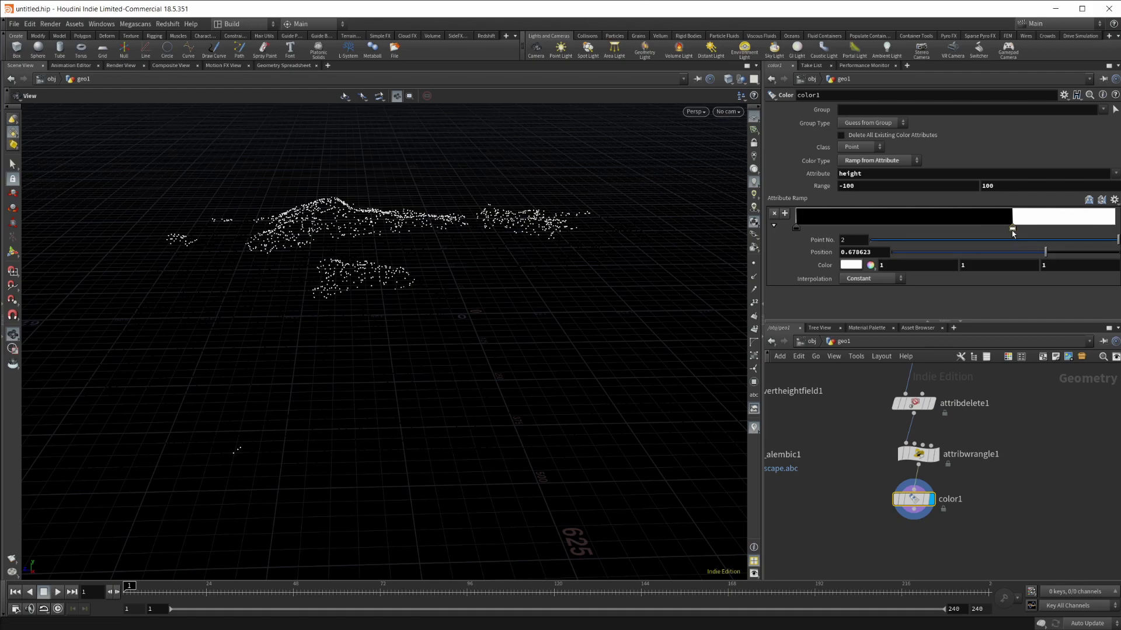
drag(373, 263, 493, 250)
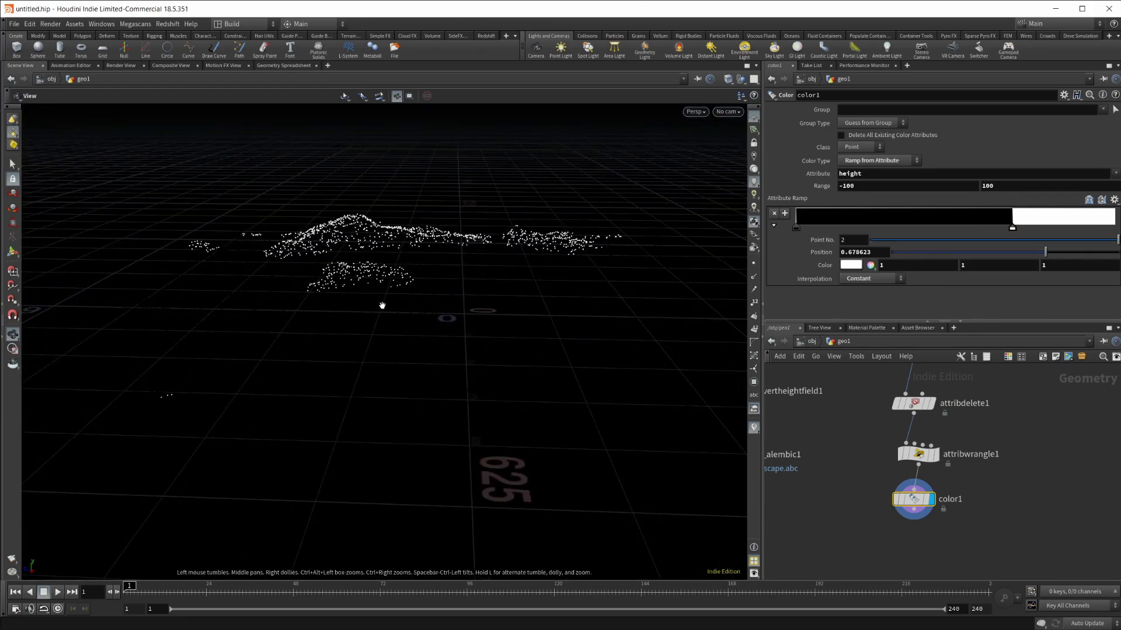
Step: Add a ramp point at about 0.28 in the black area and color it red
click(885, 229)
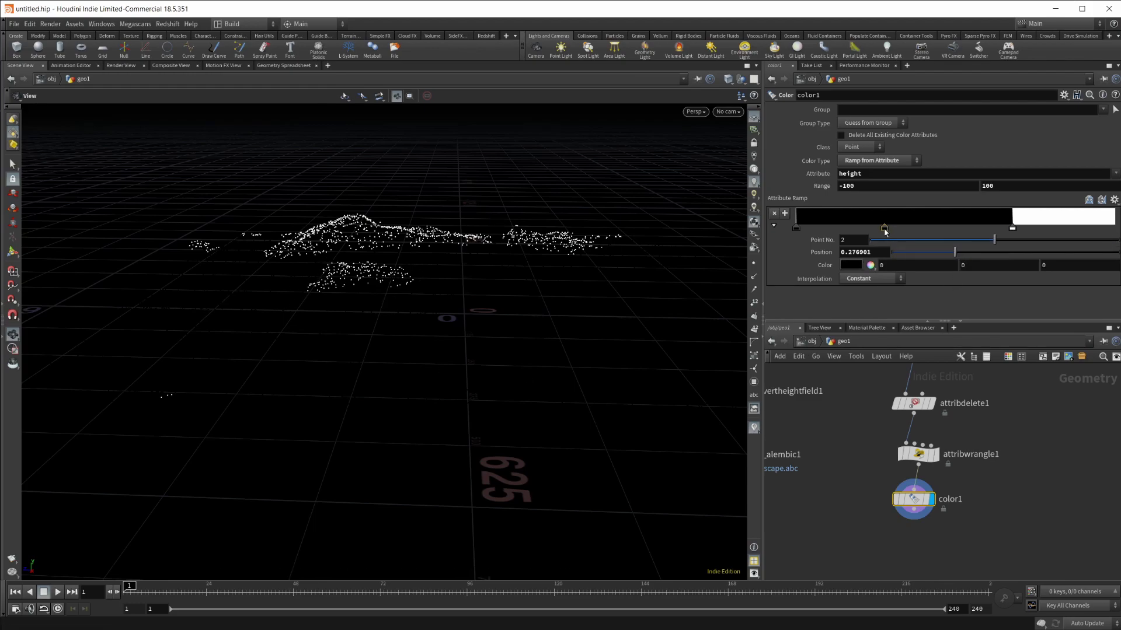
double_click(885, 230)
click(827, 197)
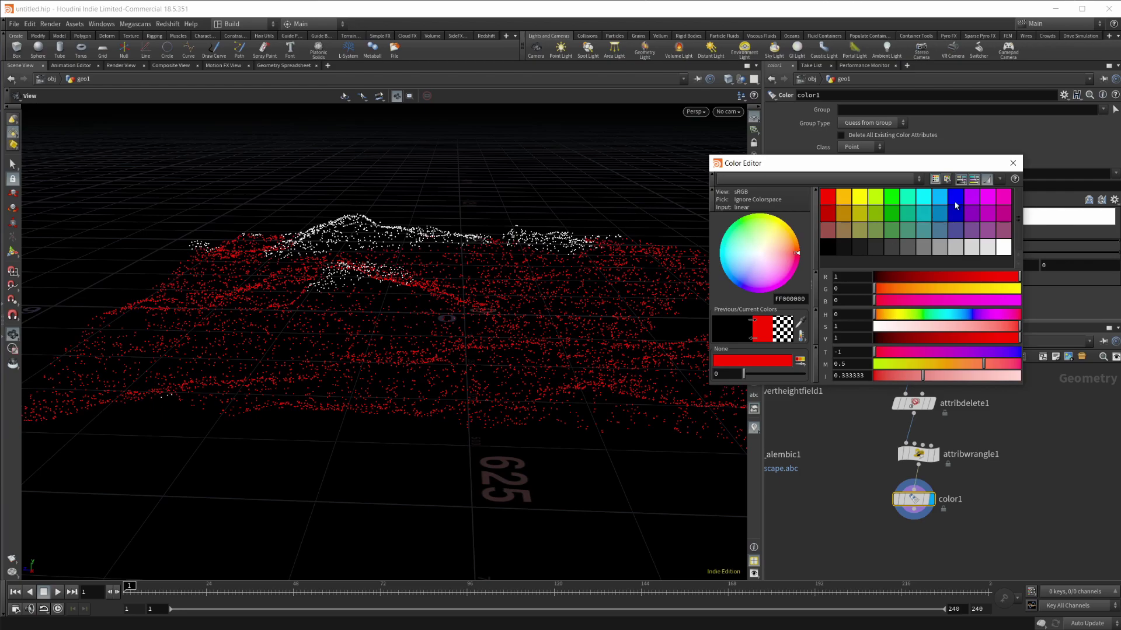
click(1013, 164)
drag(603, 321, 606, 374)
Step: Move the red ramp point to about 0.45 and the white ramp point to about 0.58
drag(885, 227, 938, 229)
drag(496, 327, 471, 356)
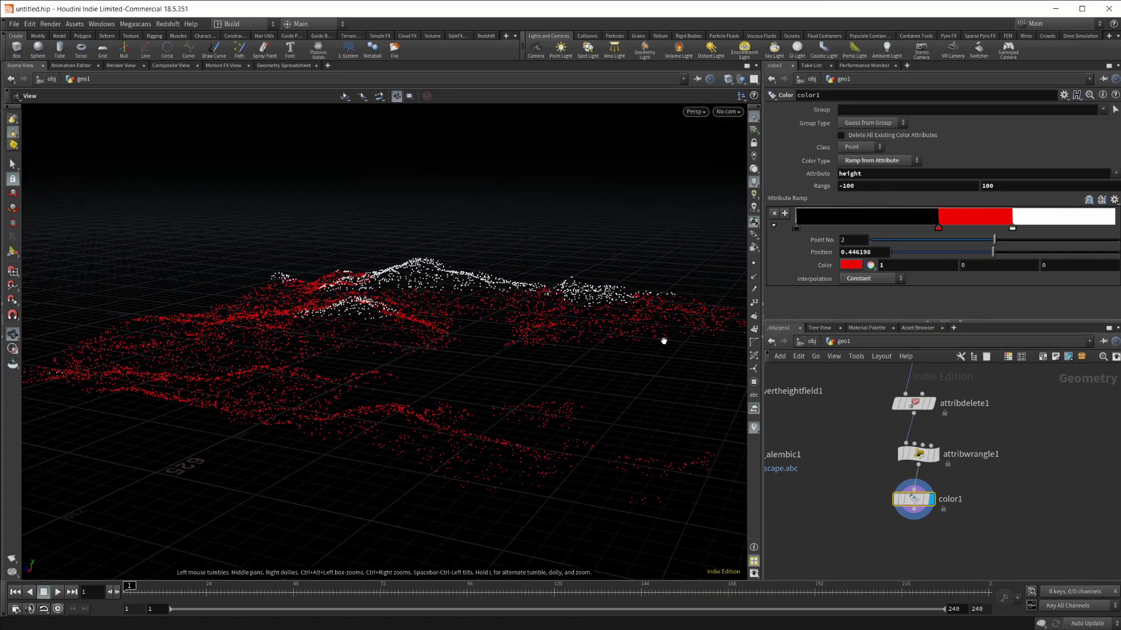
drag(573, 408, 470, 345)
drag(1008, 232, 980, 229)
drag(380, 408, 443, 323)
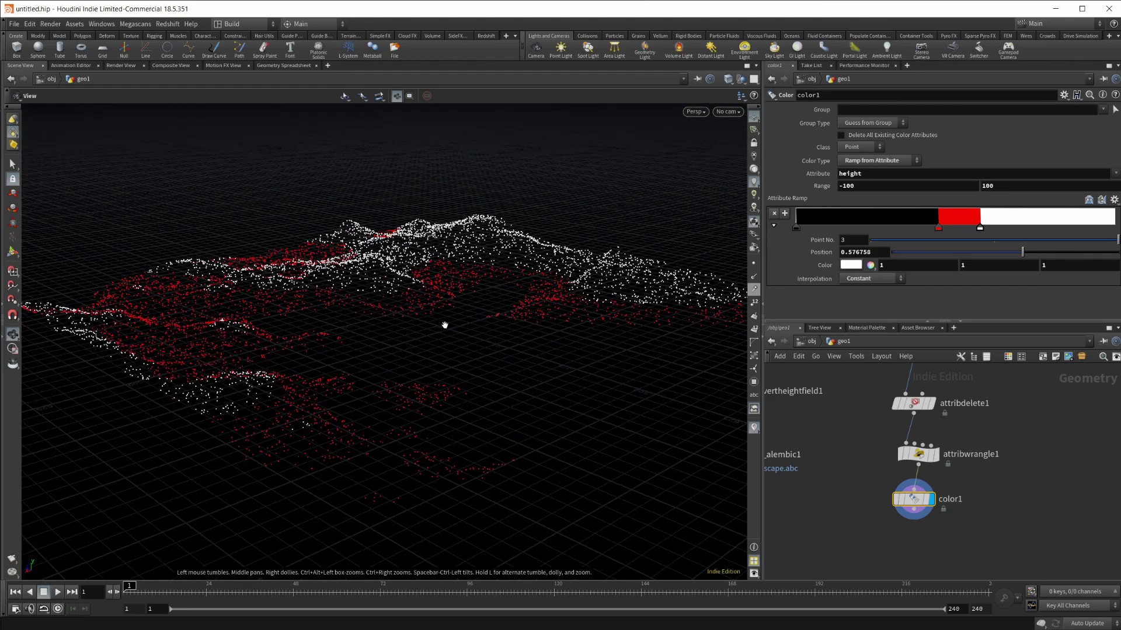
Step: Color the first ramp point yellow and inspect the three height bands on the point cloud
double_click(796, 228)
click(859, 201)
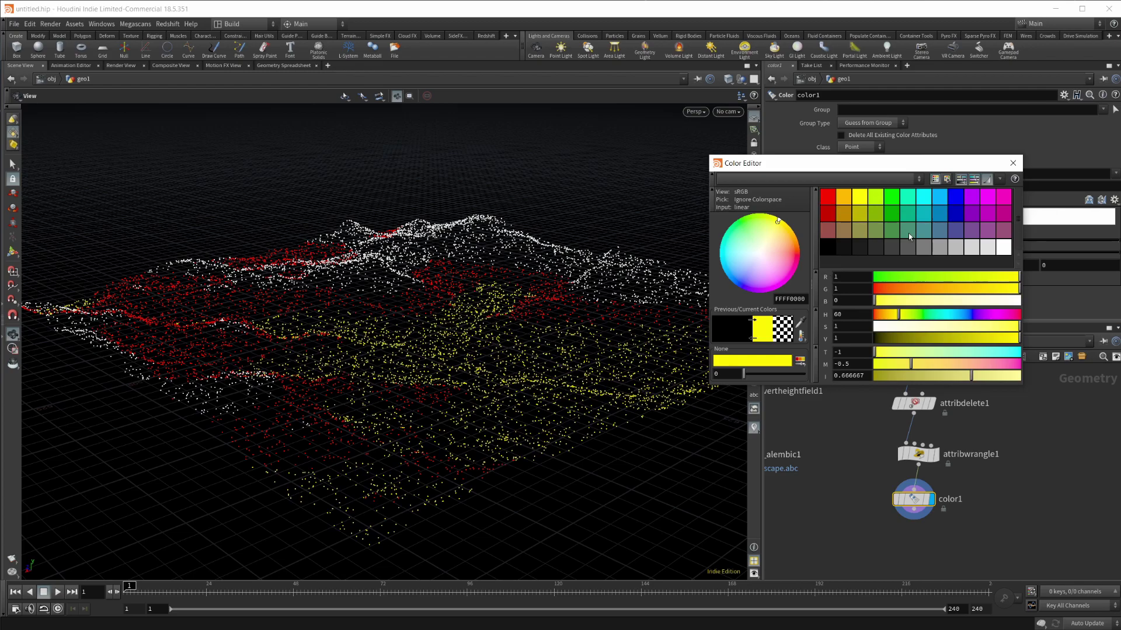
click(1013, 163)
drag(410, 366, 461, 335)
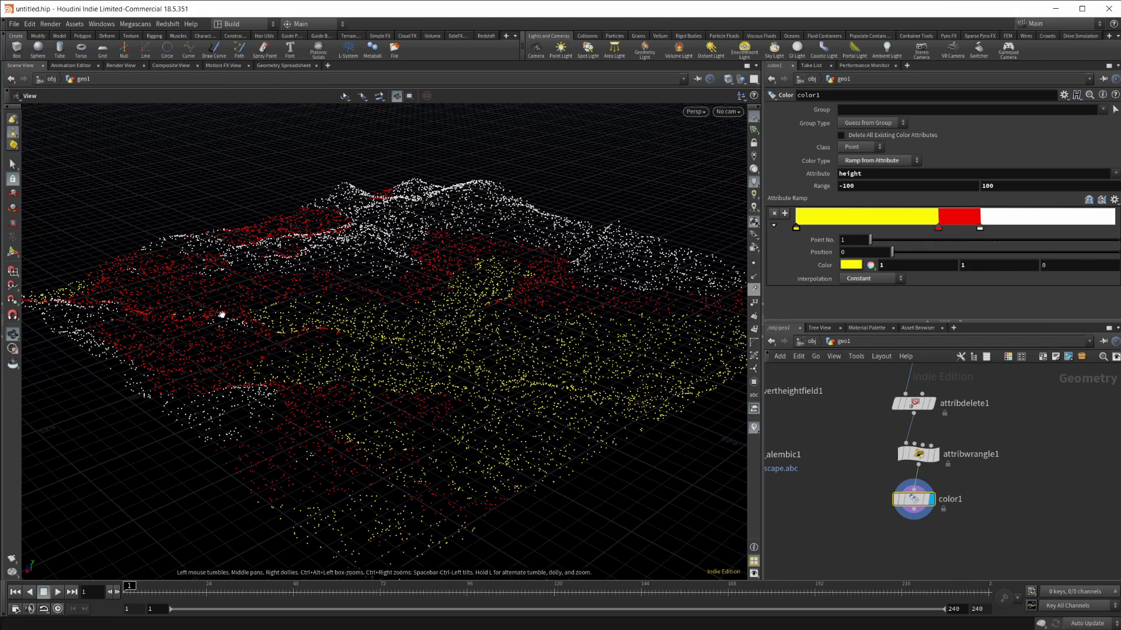
drag(370, 303, 463, 370)
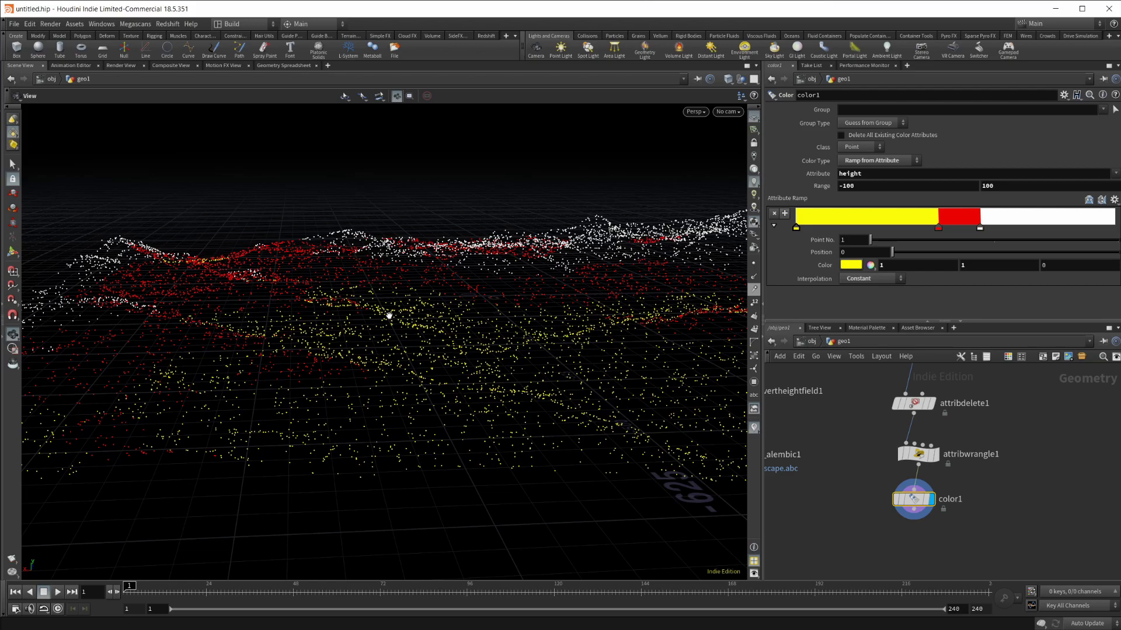
drag(389, 318, 424, 329)
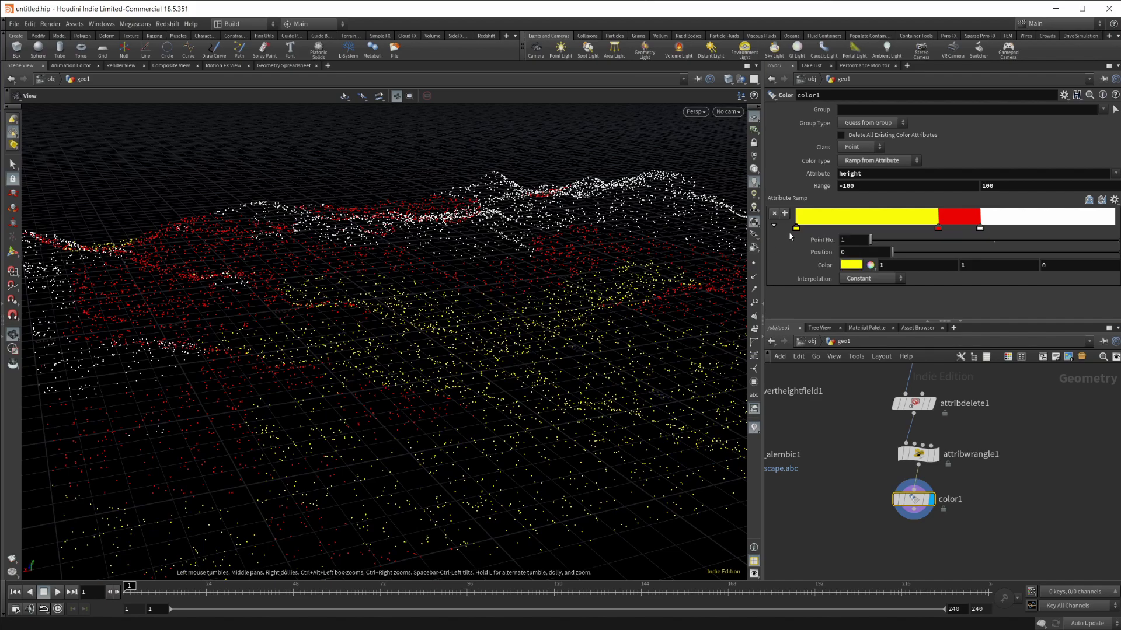
Step: Set the colors of the yellow first ramp point and the red middle ramp point to black
click(851, 265)
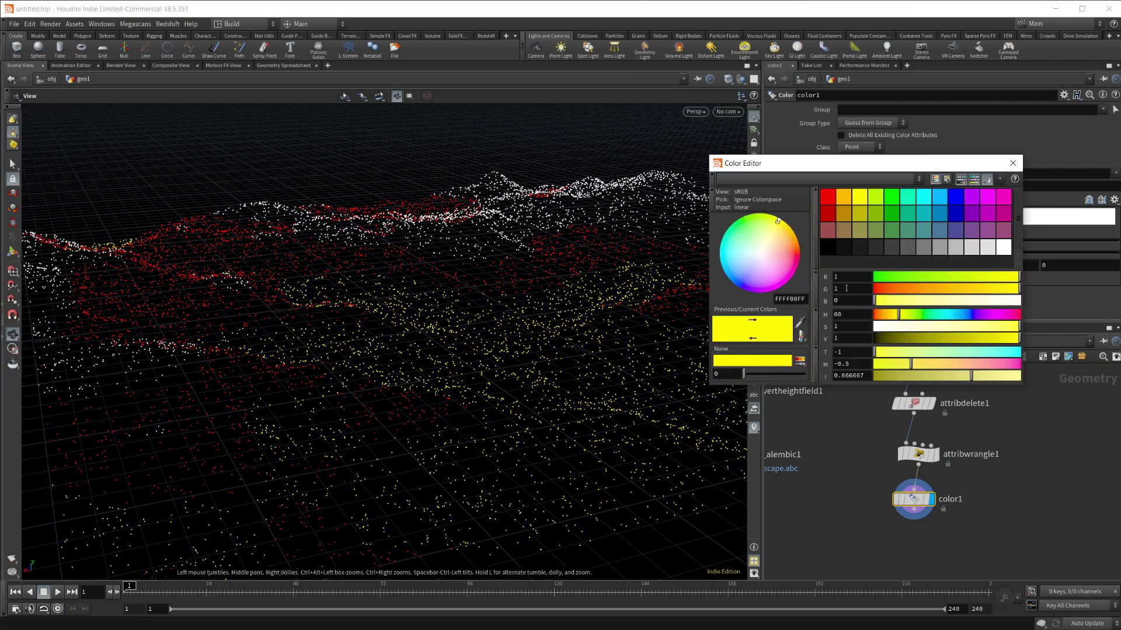
click(826, 249)
click(1013, 163)
double_click(938, 228)
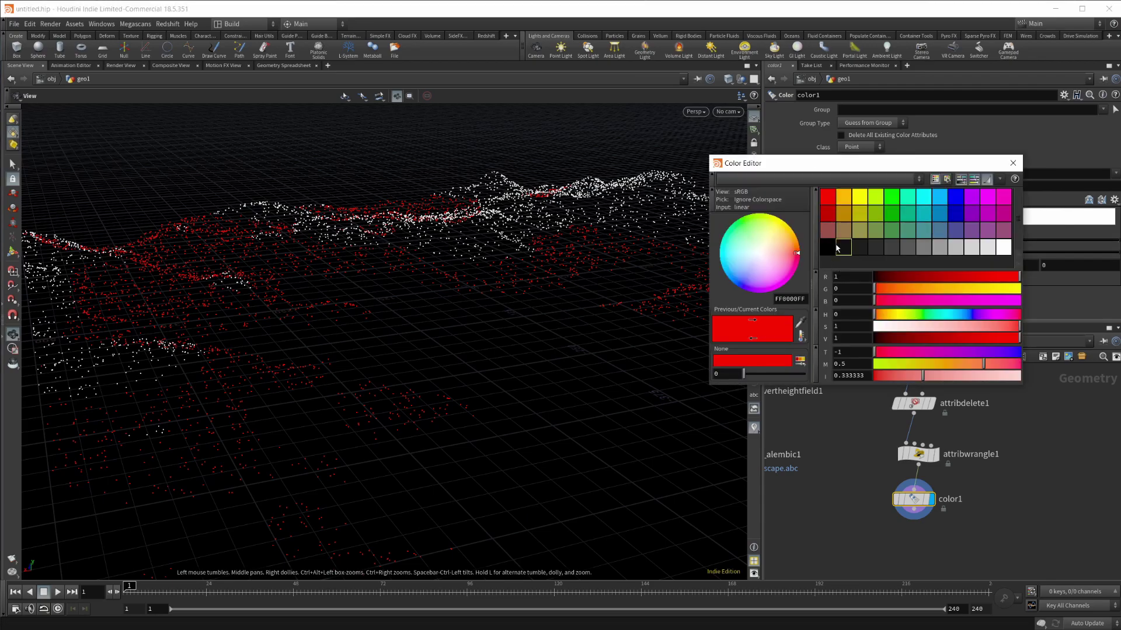
click(836, 248)
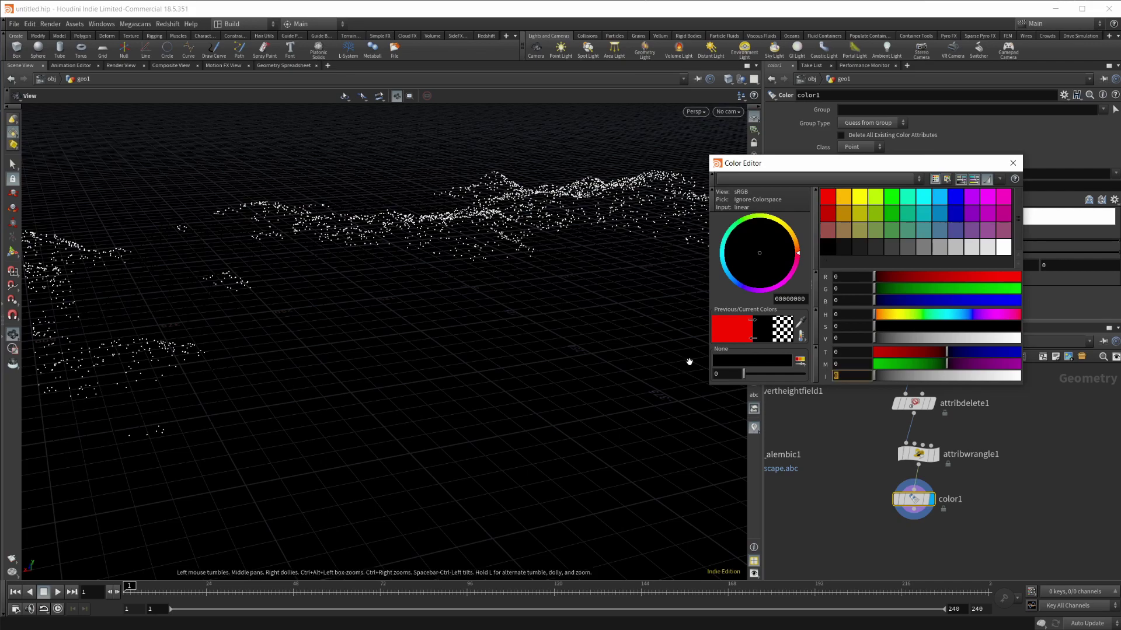
Step: Set the color intensity of the middle ramp point to 1 and of the last ramp point to 2
key(Return)
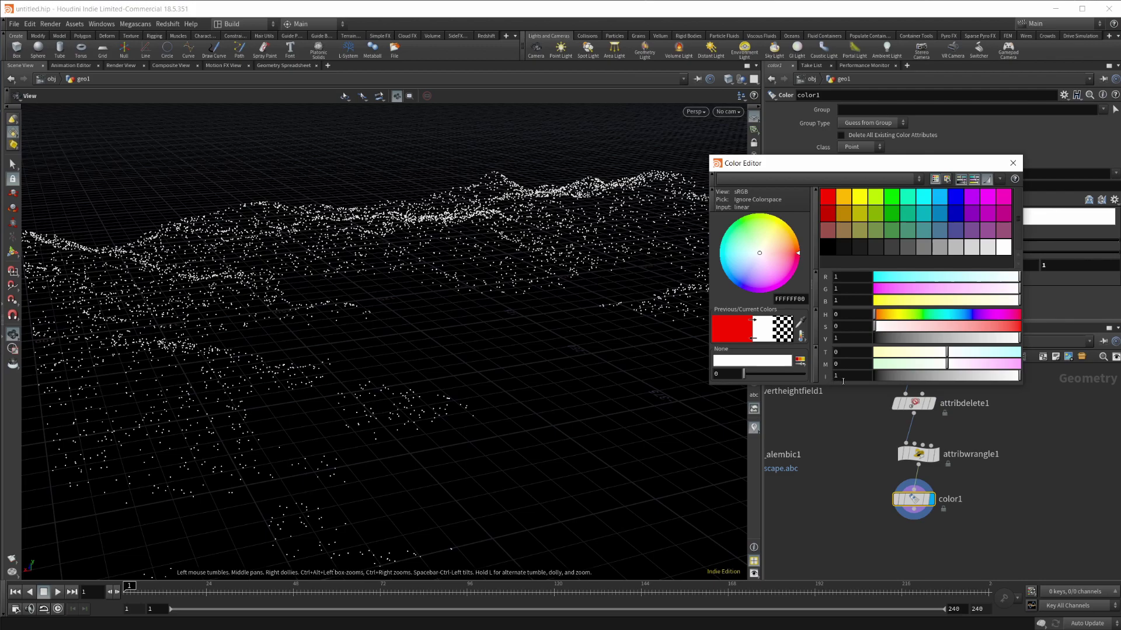
click(1013, 163)
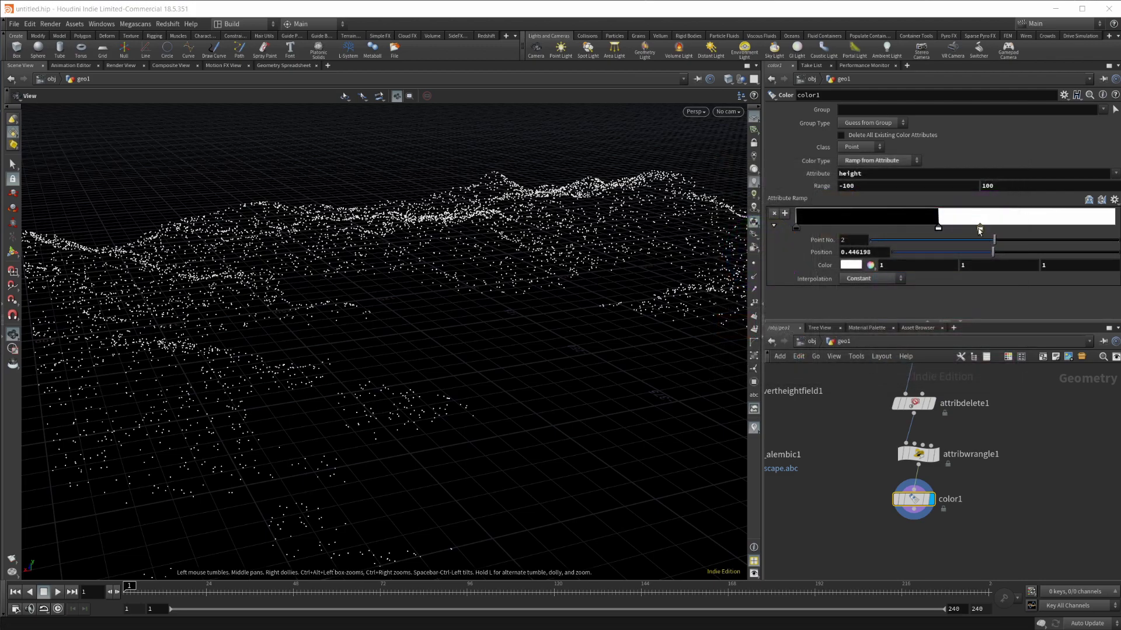
double_click(979, 228)
click(858, 377)
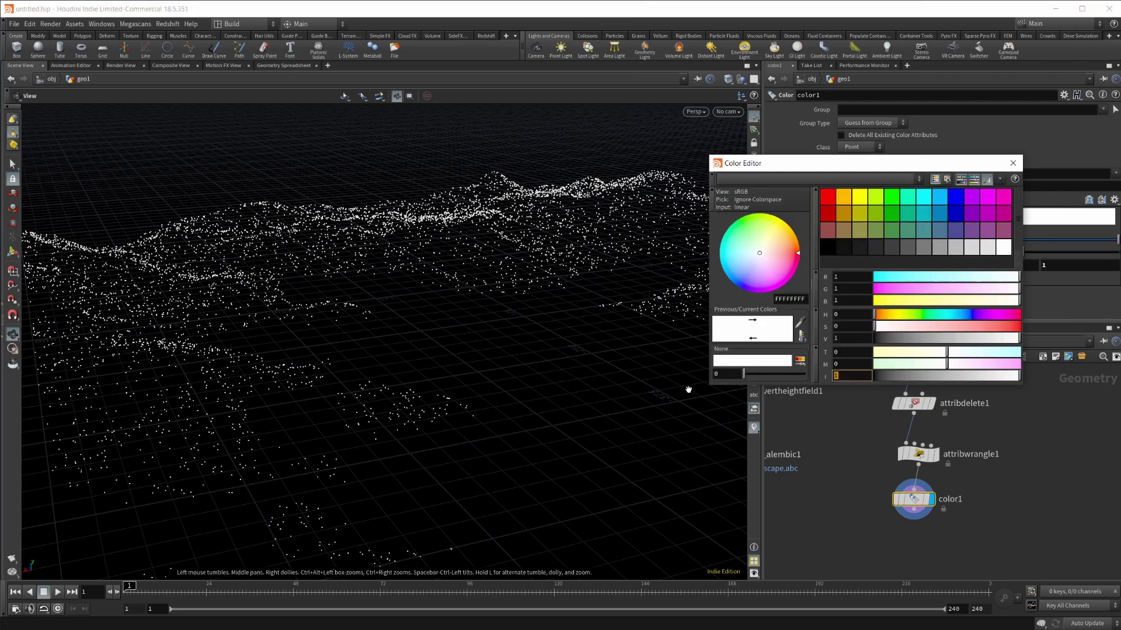
key(Return)
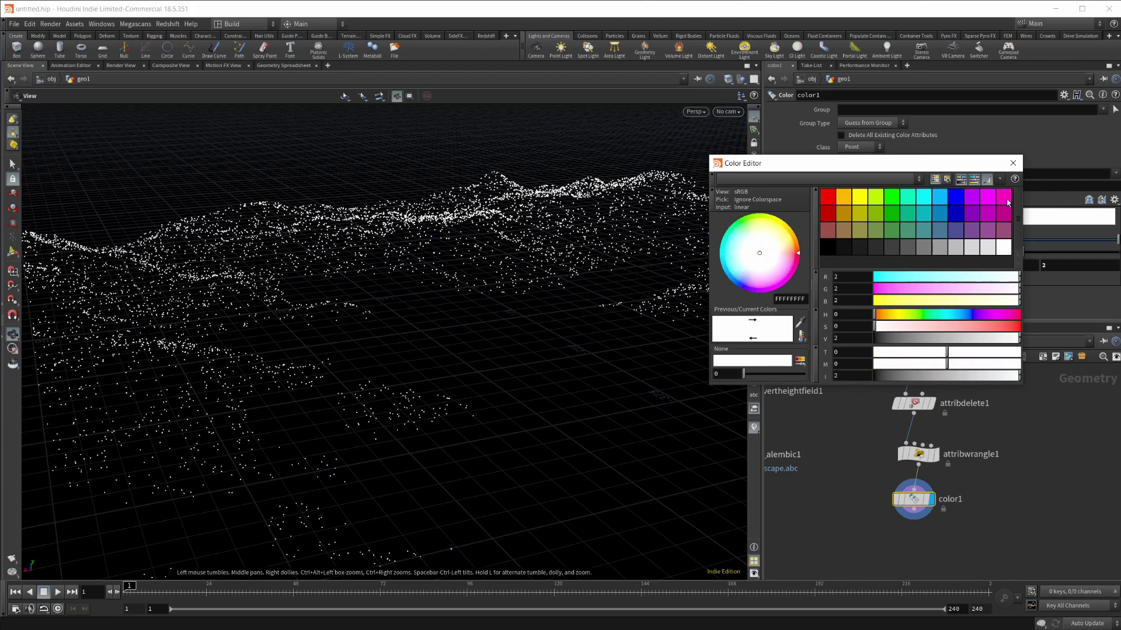
click(1013, 164)
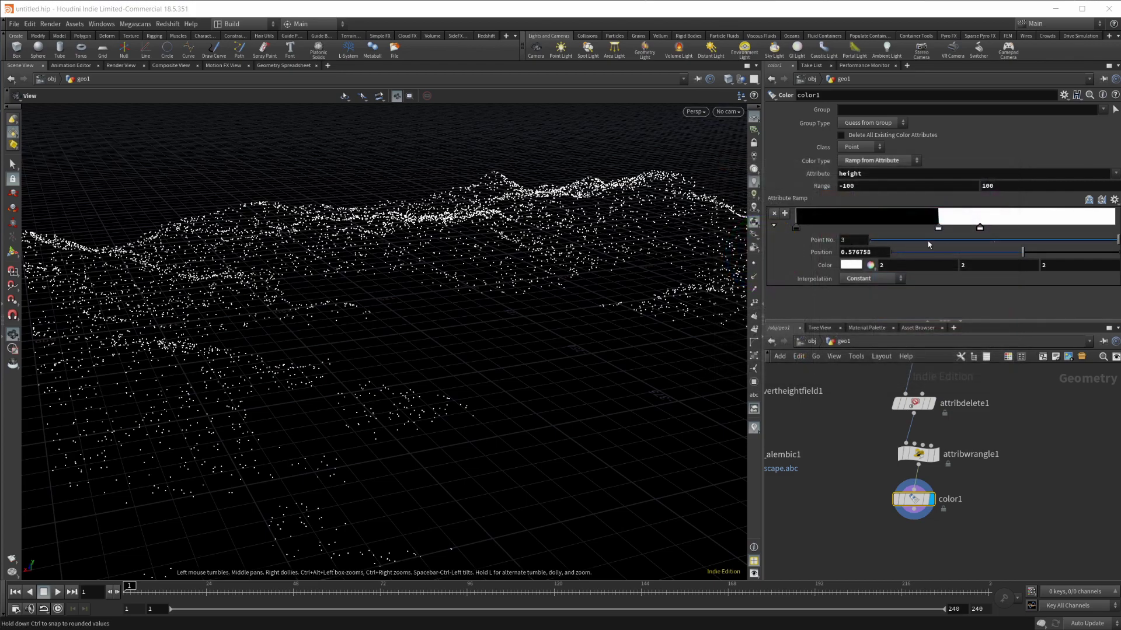
Step: Inspect the point color values in the Geometry Spreadsheet, sorted by Cd[r]
click(291, 66)
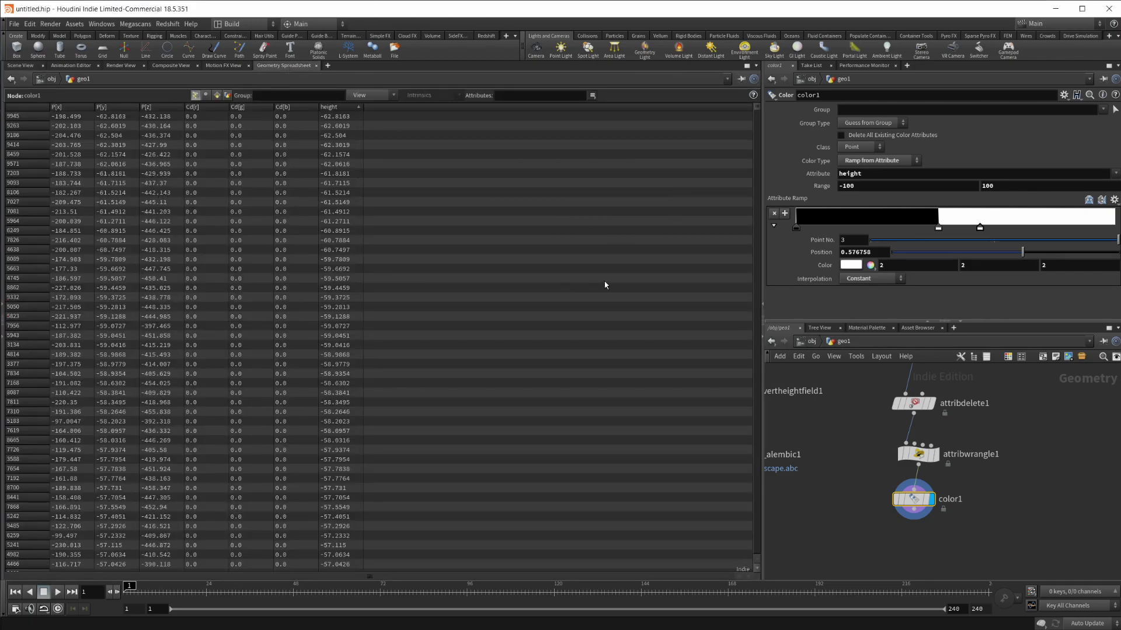
click(204, 108)
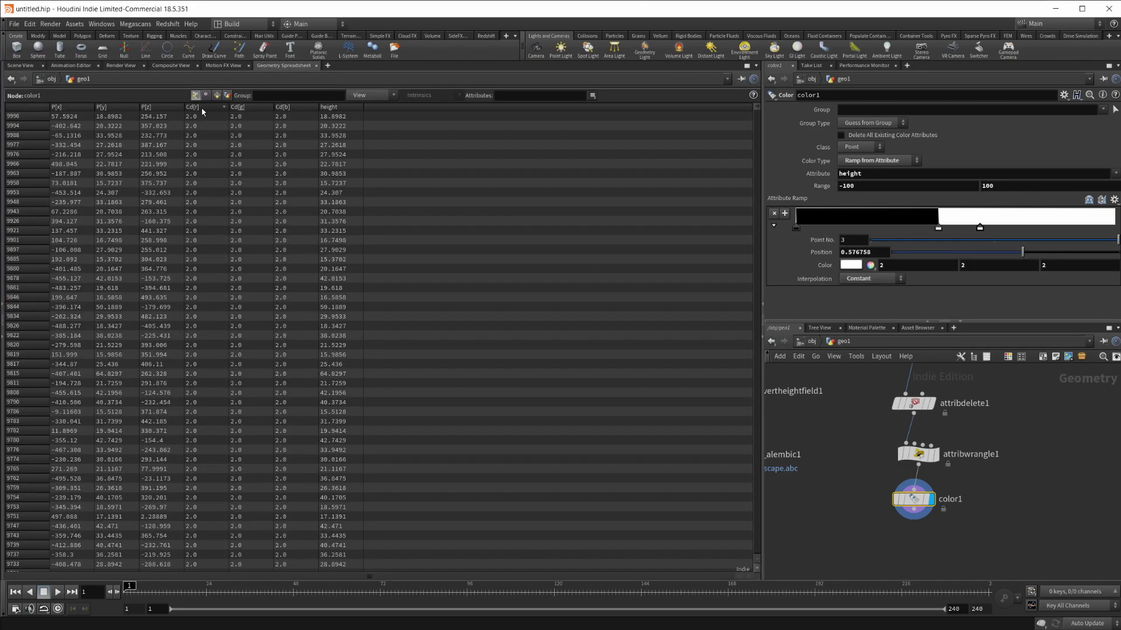
drag(756, 114, 743, 169)
Step: Add an Attribute Wrangle node below color1 in the network
scroll(915, 458, down, 3)
key(Tab)
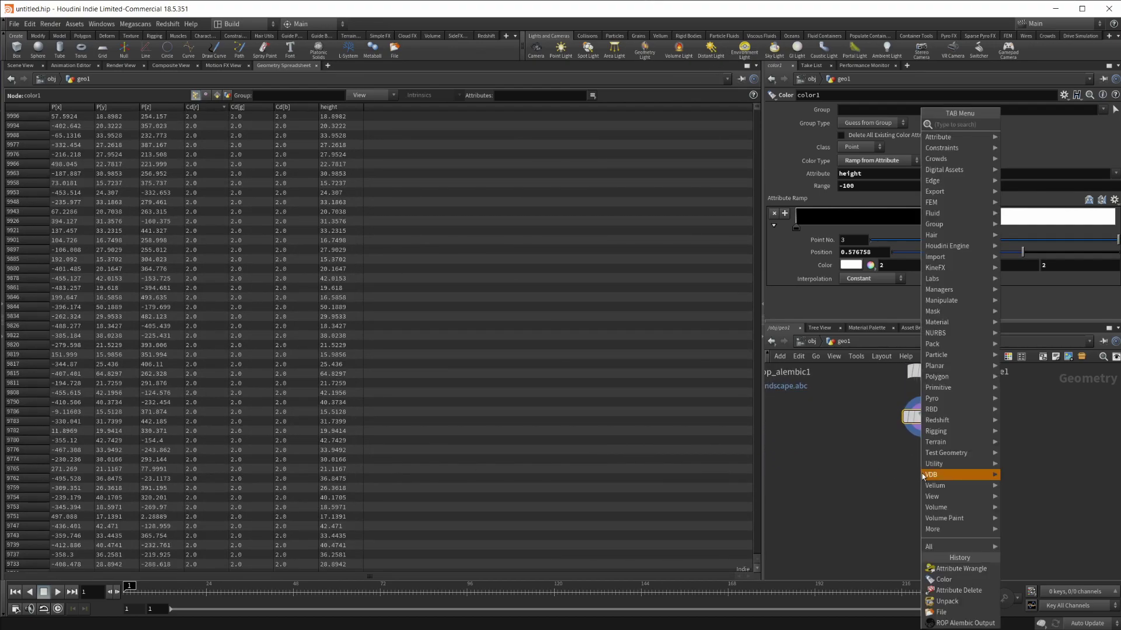
text(att)
text( wr)
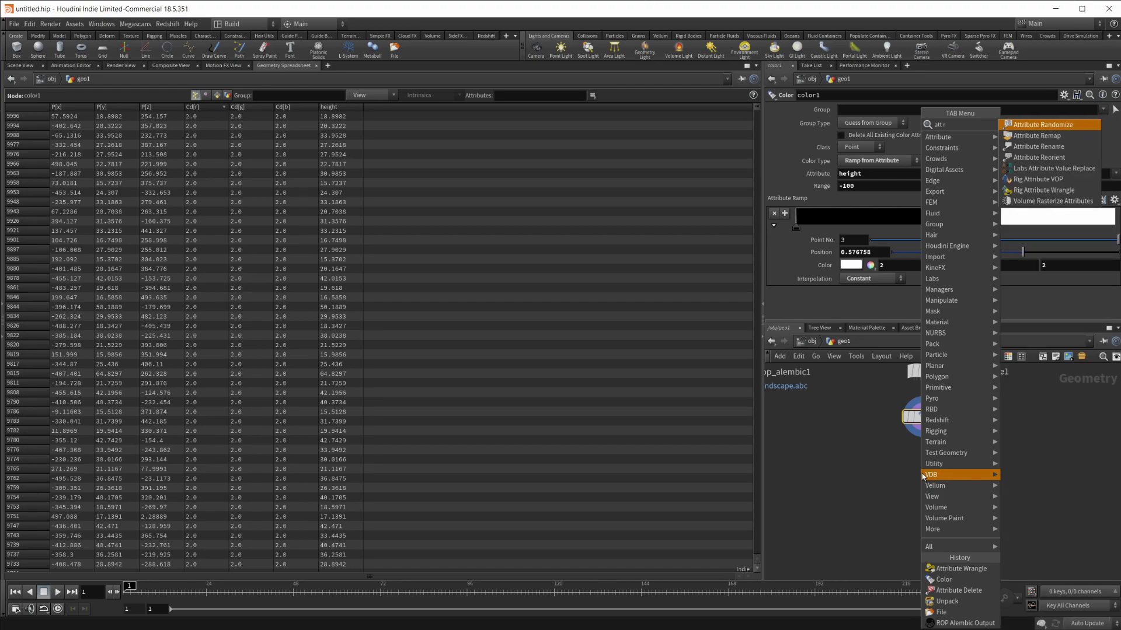
key(Return)
click(922, 474)
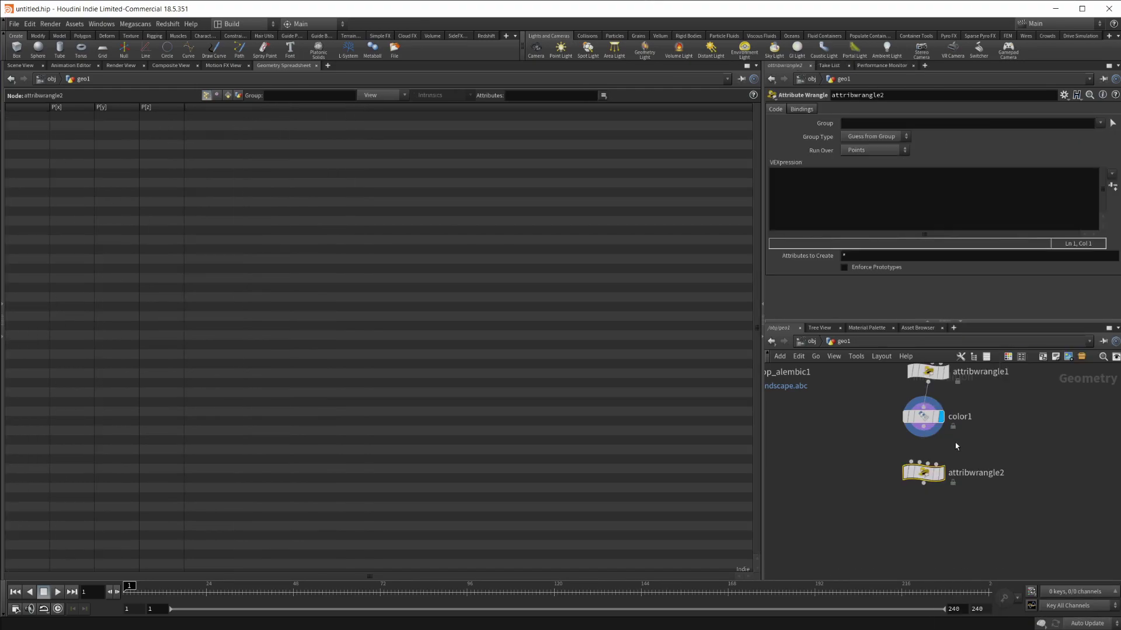
click(852, 186)
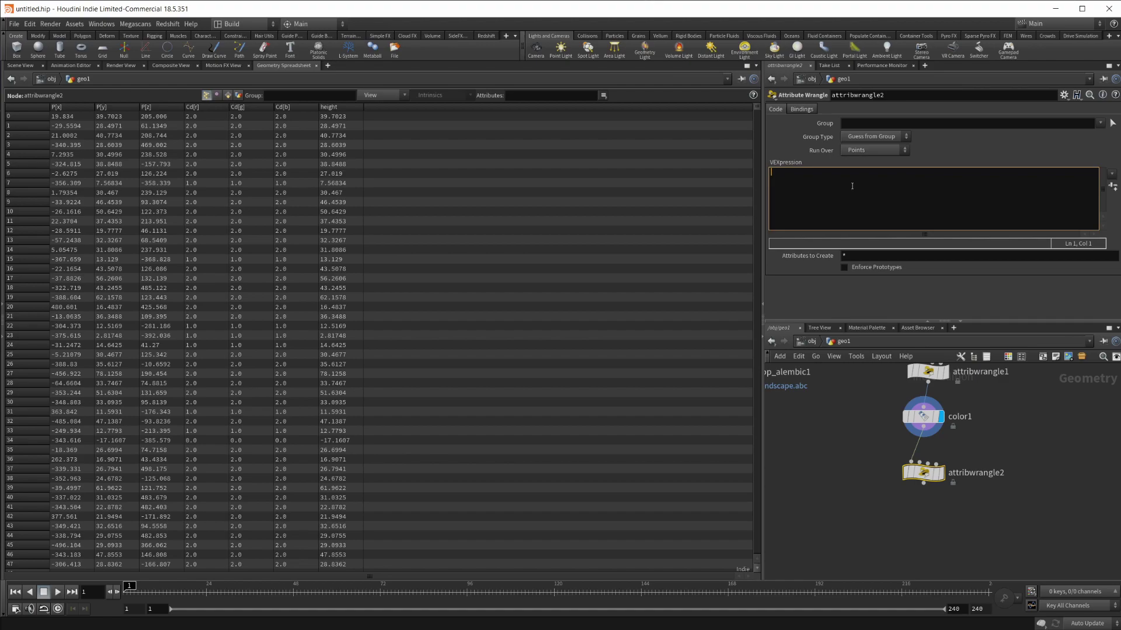
text(i)
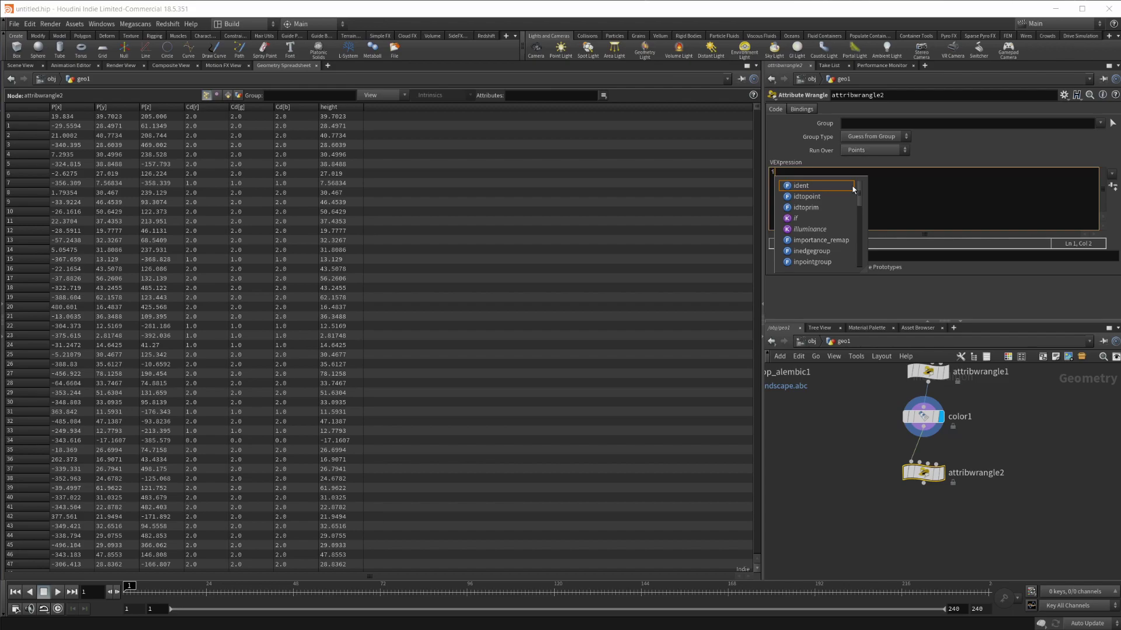
text(@ID =)
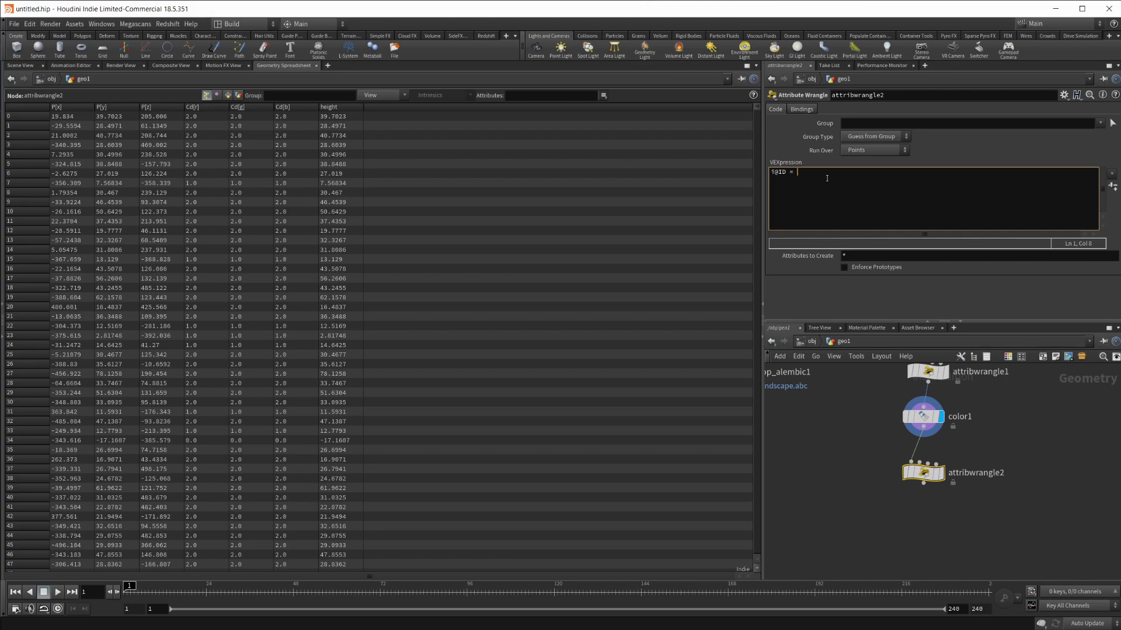
text(in)
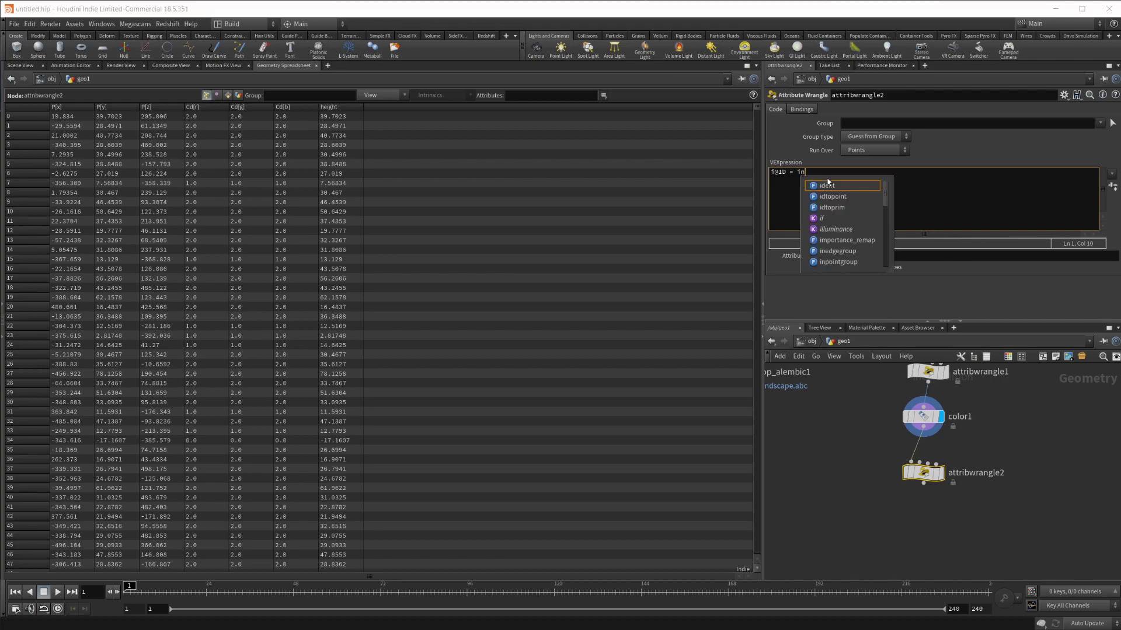
text(t(@)
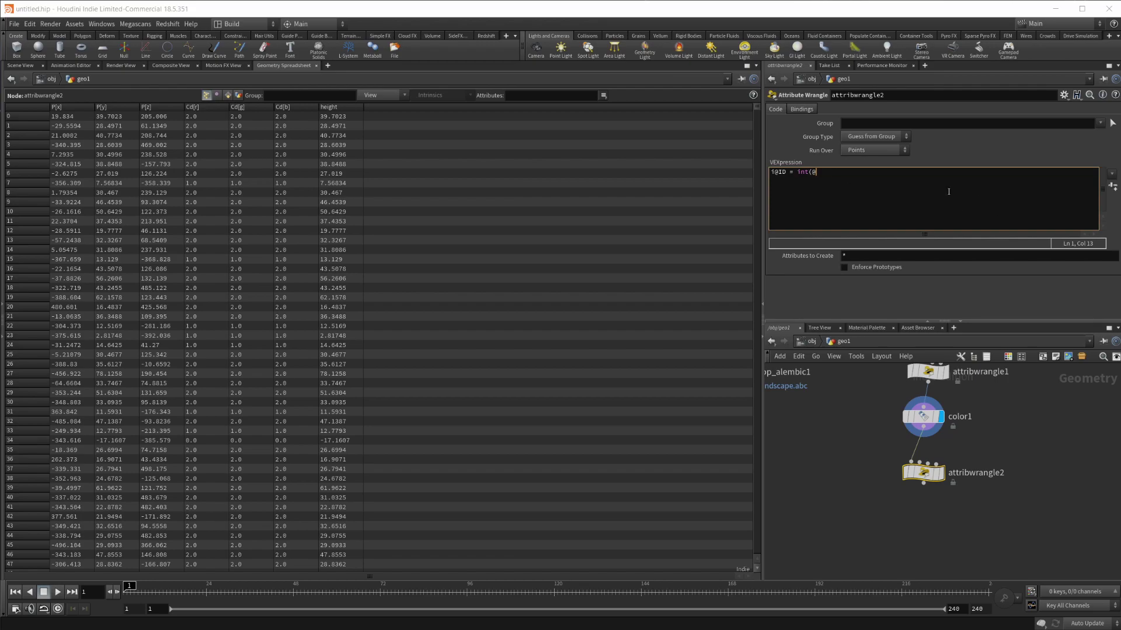
text(Cd.r);)
Step: Inspect the new integer ID values in the spreadsheet, sorted by the ID attribute
click(894, 479)
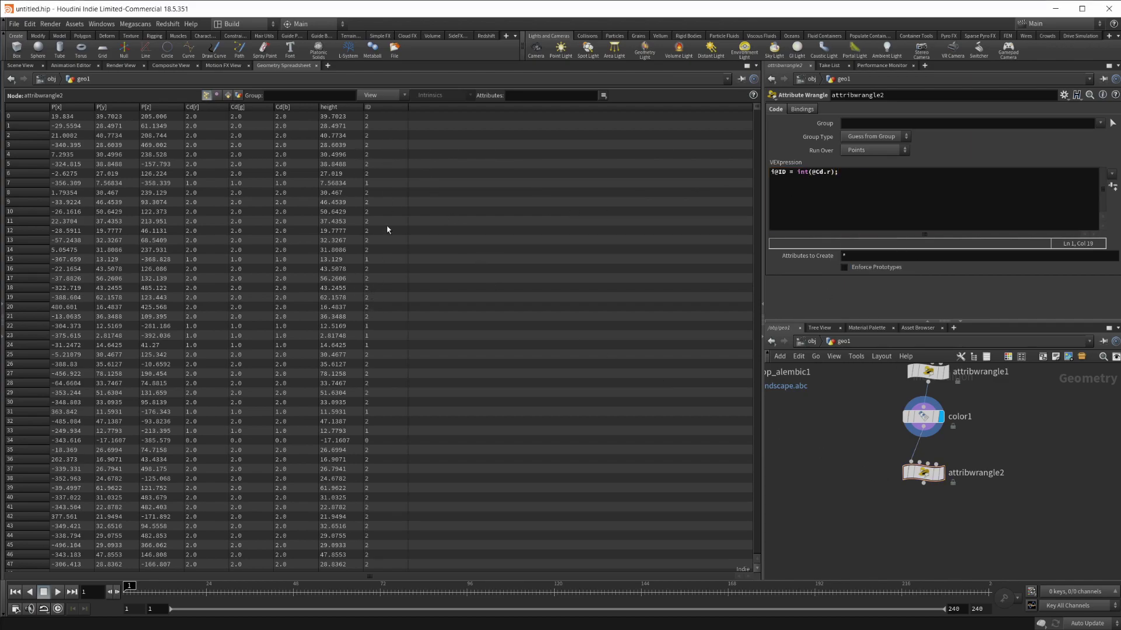
click(382, 108)
drag(757, 115, 751, 76)
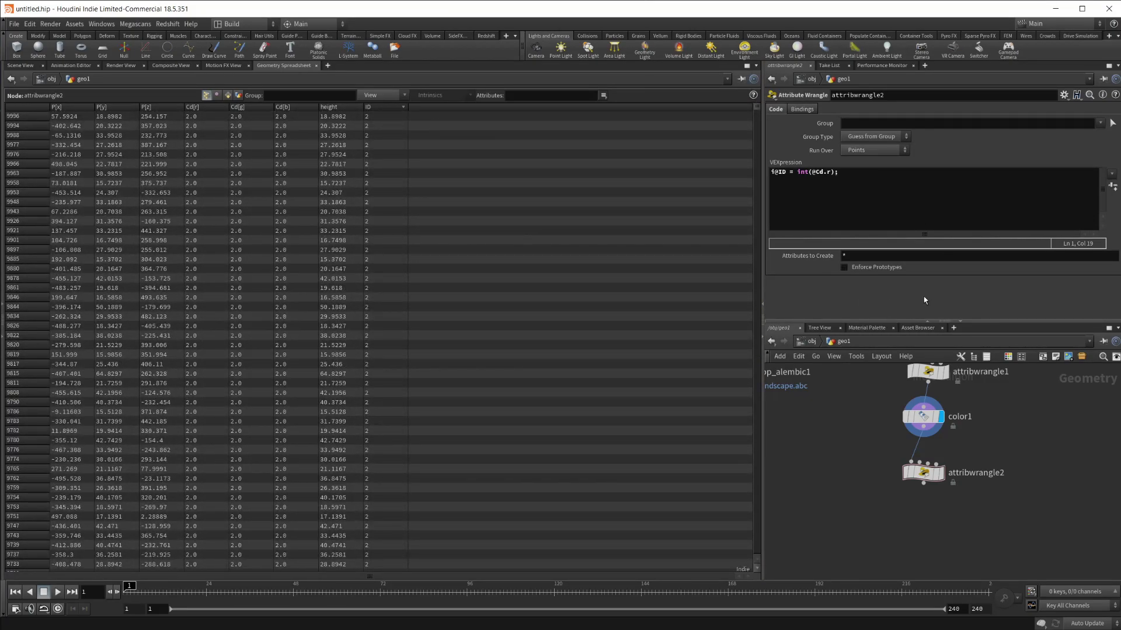
Step: Add a fourth point at about 0.66 on color1's ramp and set its color intensity to 3
click(922, 410)
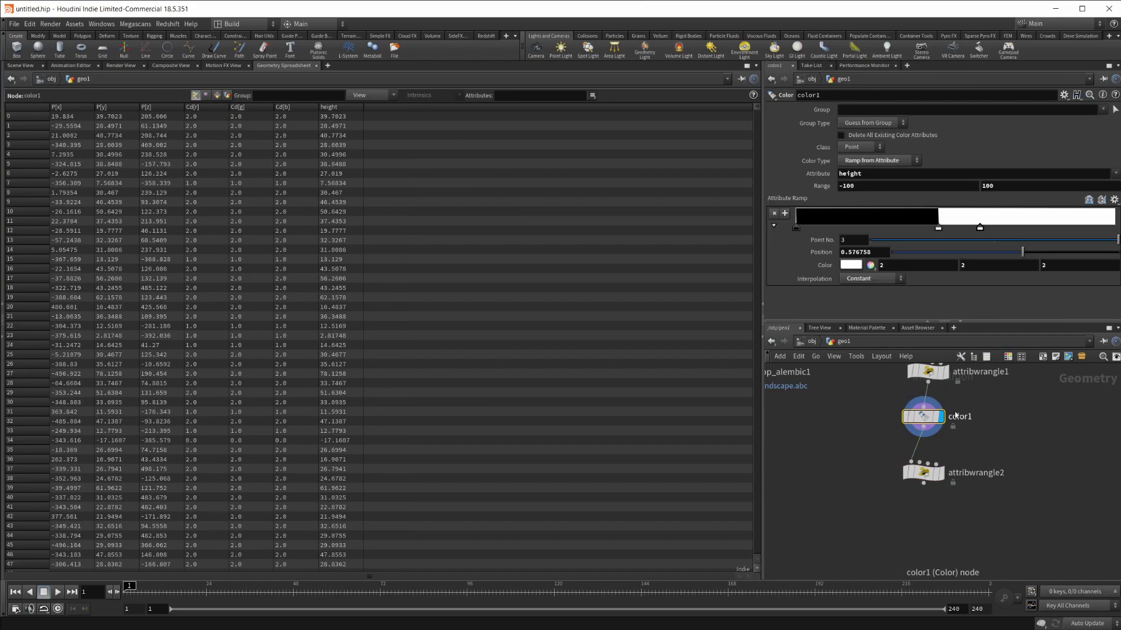
click(1006, 228)
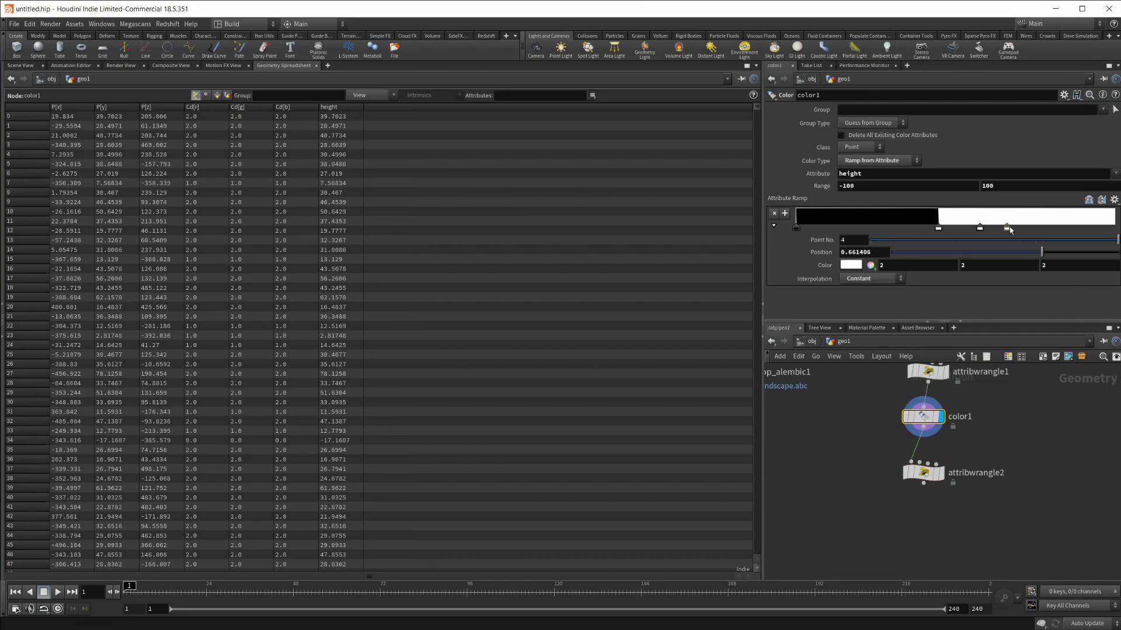
click(851, 265)
text(3)
key(Return)
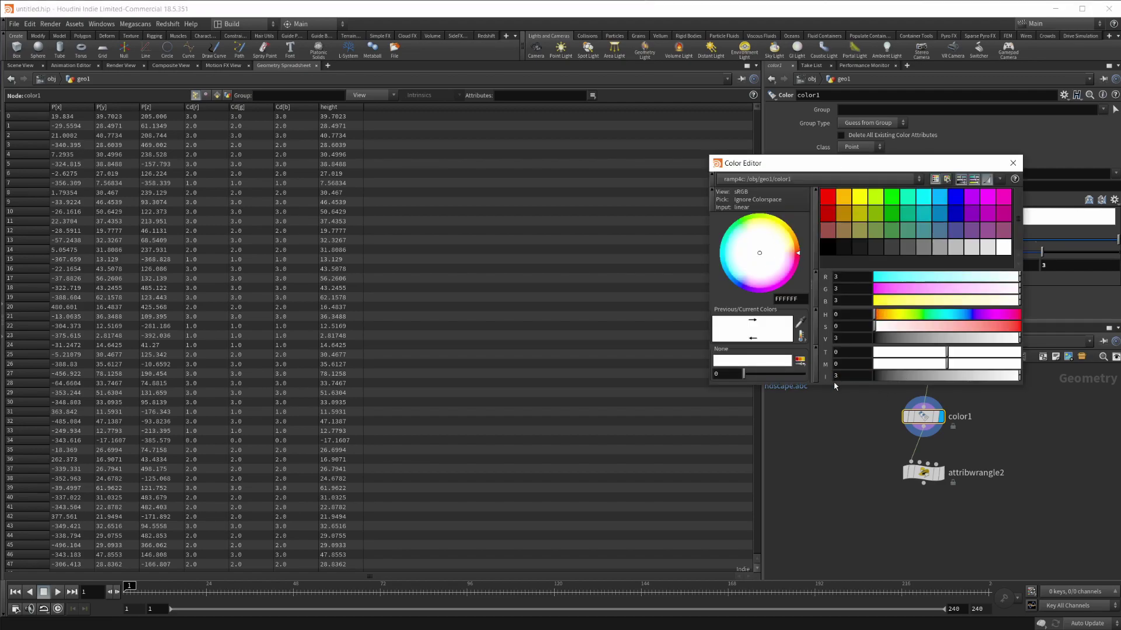
Step: Check the ID values on attribwrangle2 and remove the fourth ramp point from color1
click(928, 474)
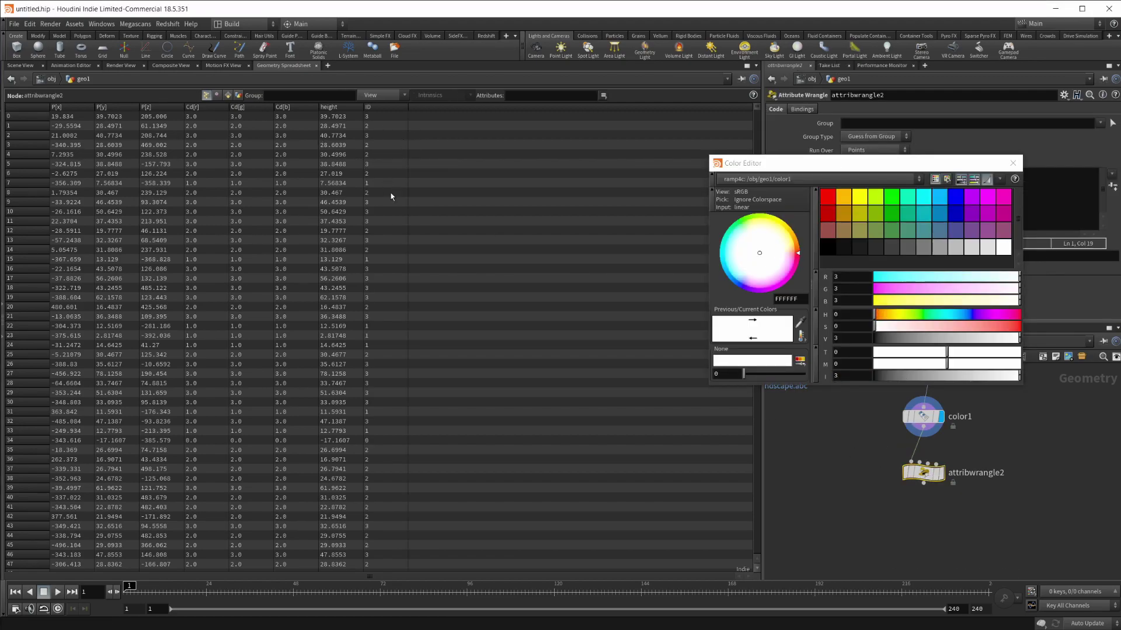
click(1012, 163)
click(923, 416)
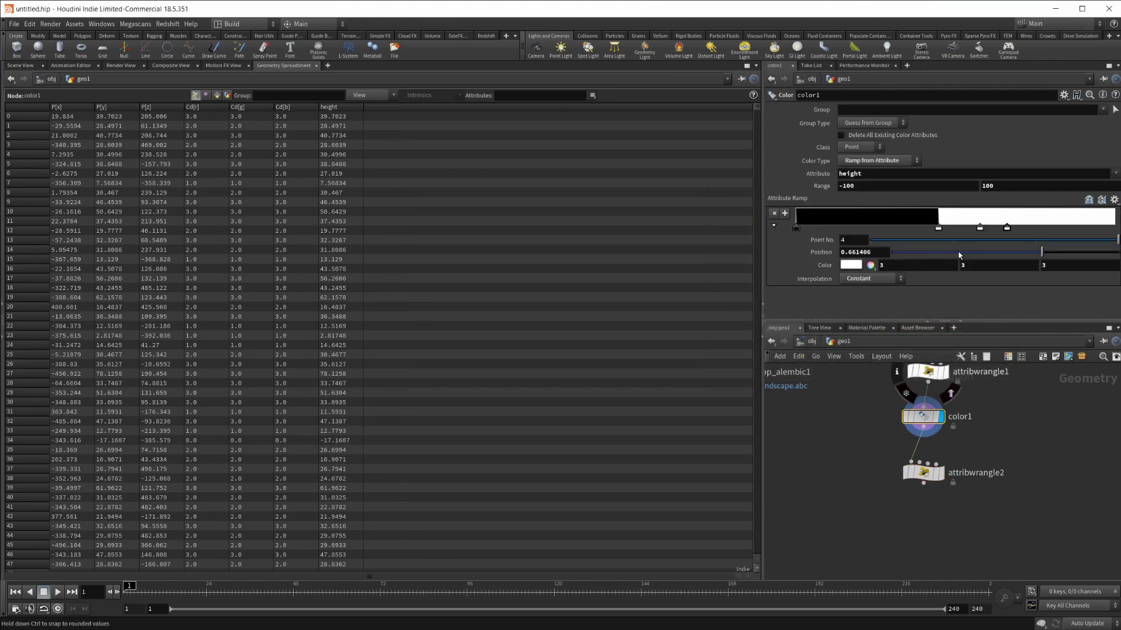
ctrl+click(1008, 229)
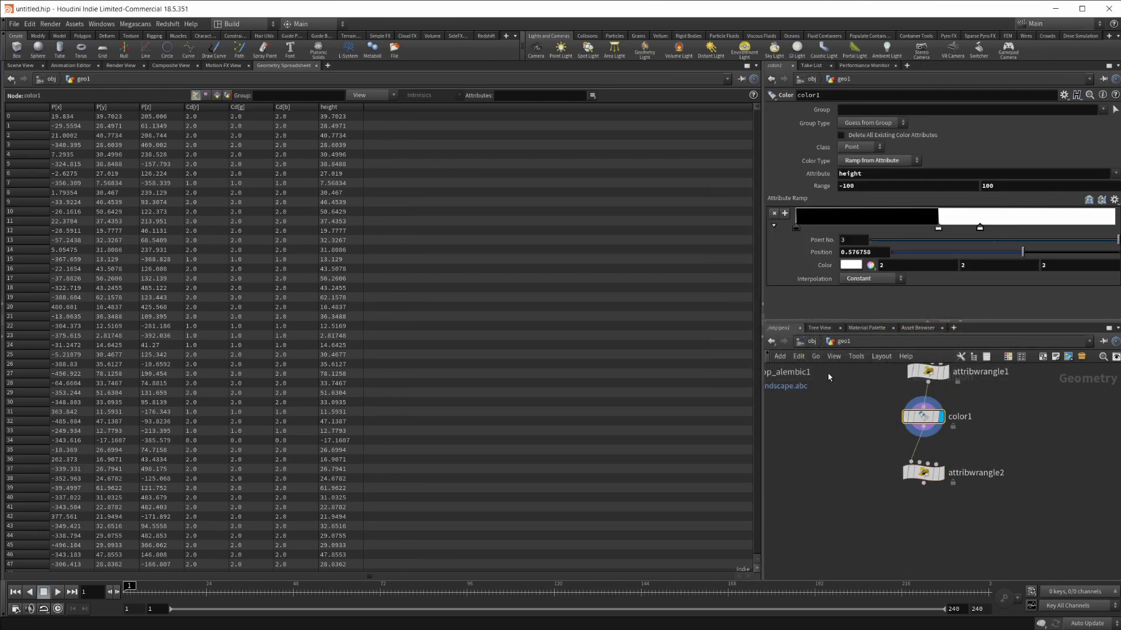
Step: Display attribwrangle2 and connect a new Attribute Delete node below it
click(927, 474)
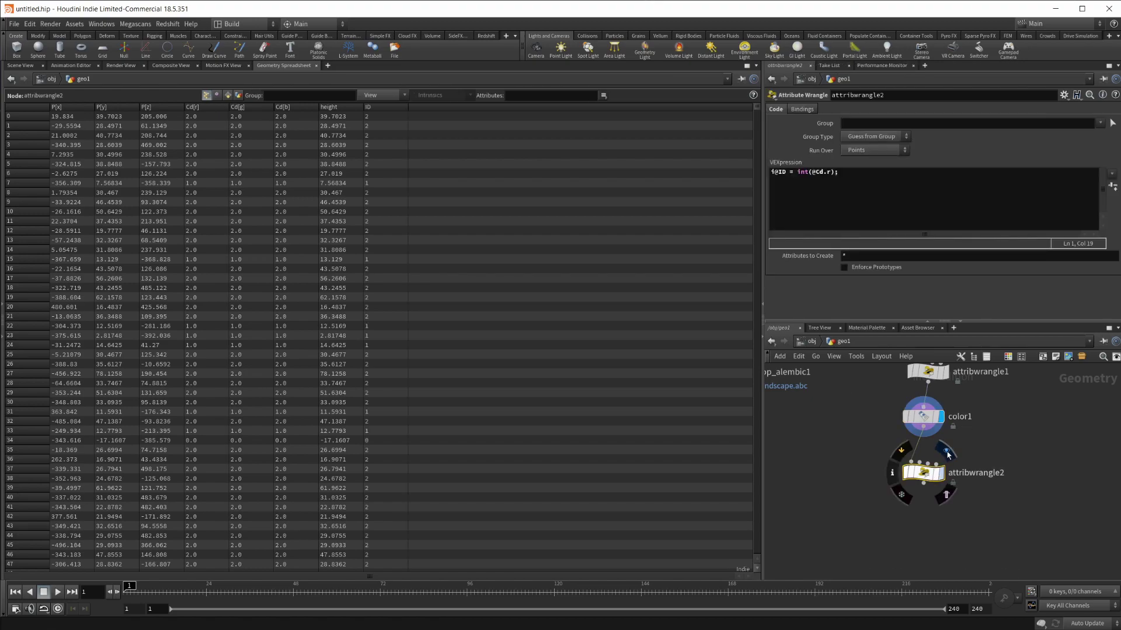
middle_drag(932, 548, 906, 460)
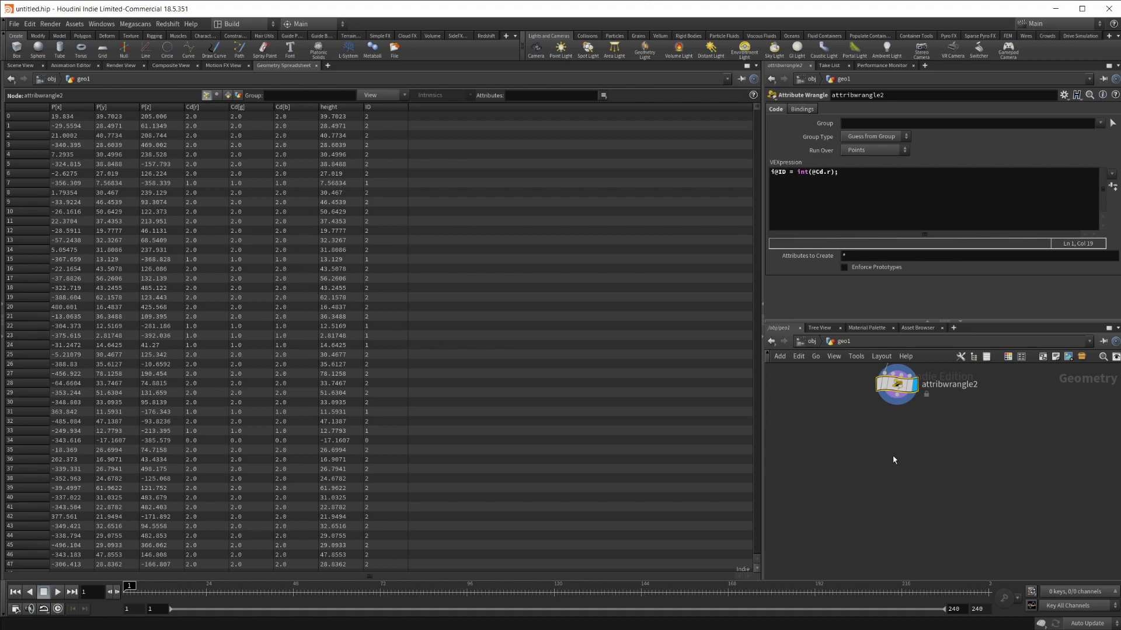
key(Tab)
text(att)
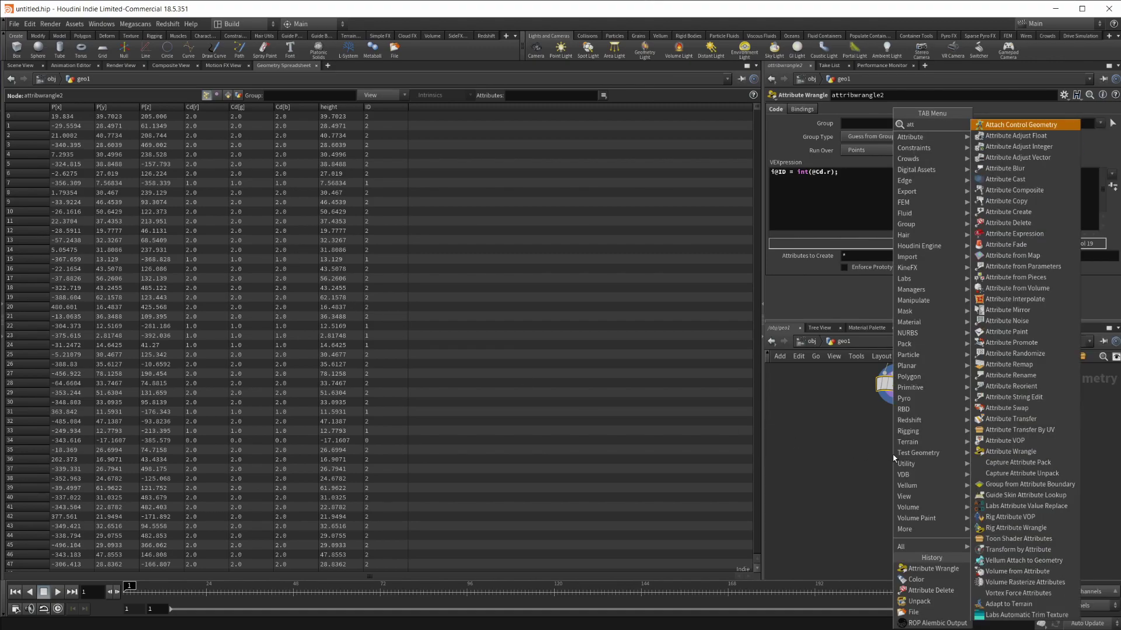
text( de)
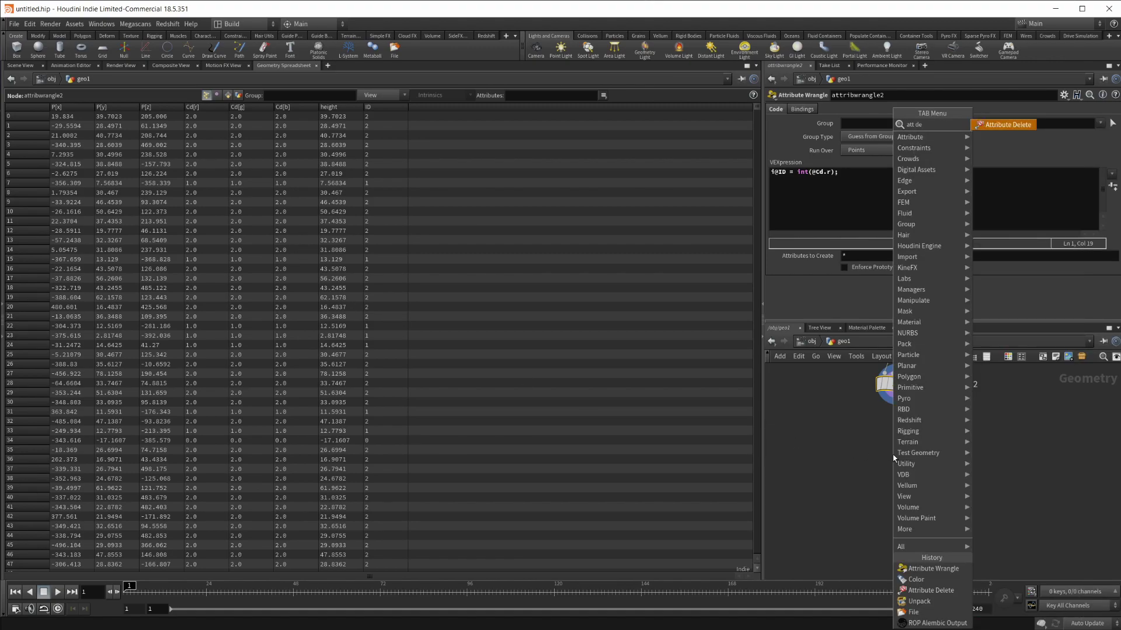
key(Return)
click(893, 453)
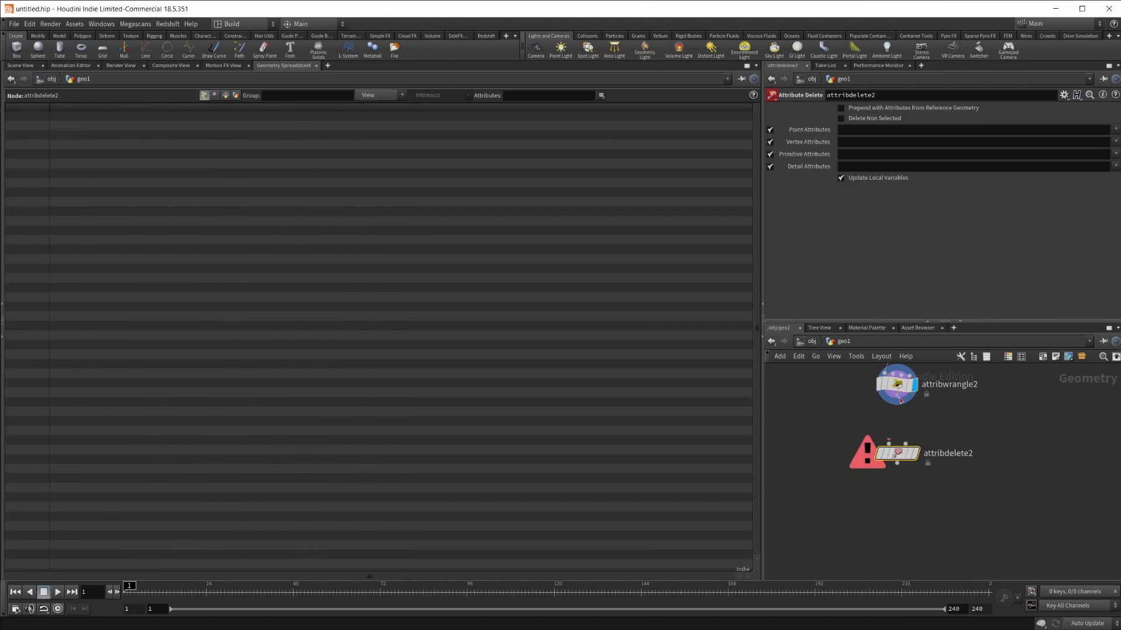
drag(897, 403, 902, 444)
Step: Delete the point attributes height and Cd with attribdelete2 and display that node
click(990, 131)
text(P)
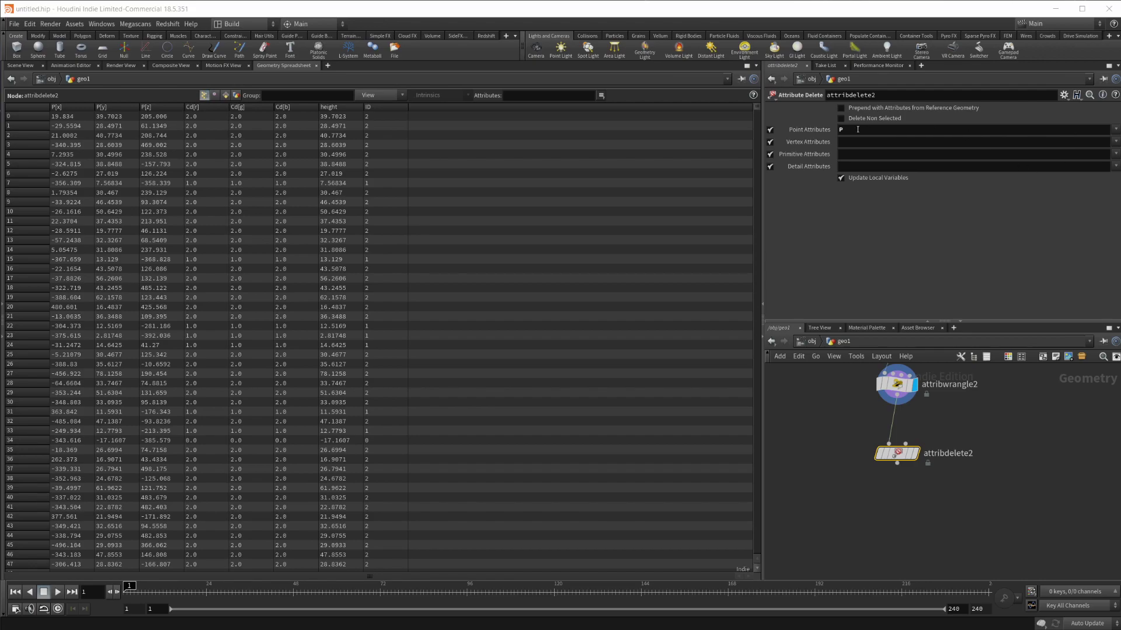
key(BackSpace)
click(1116, 130)
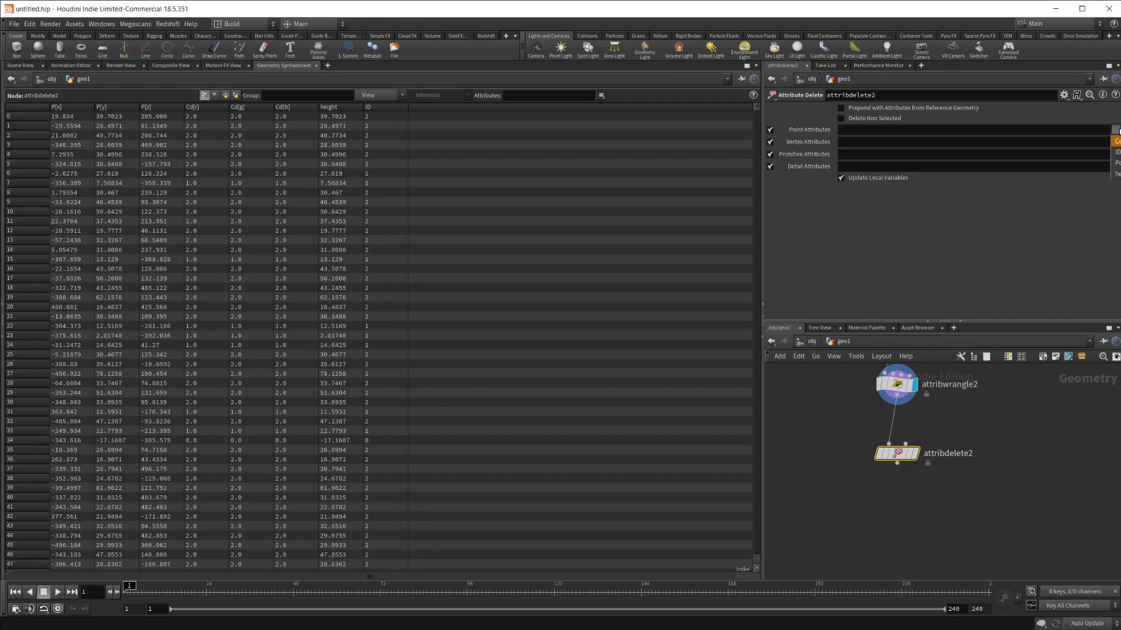
click(1116, 174)
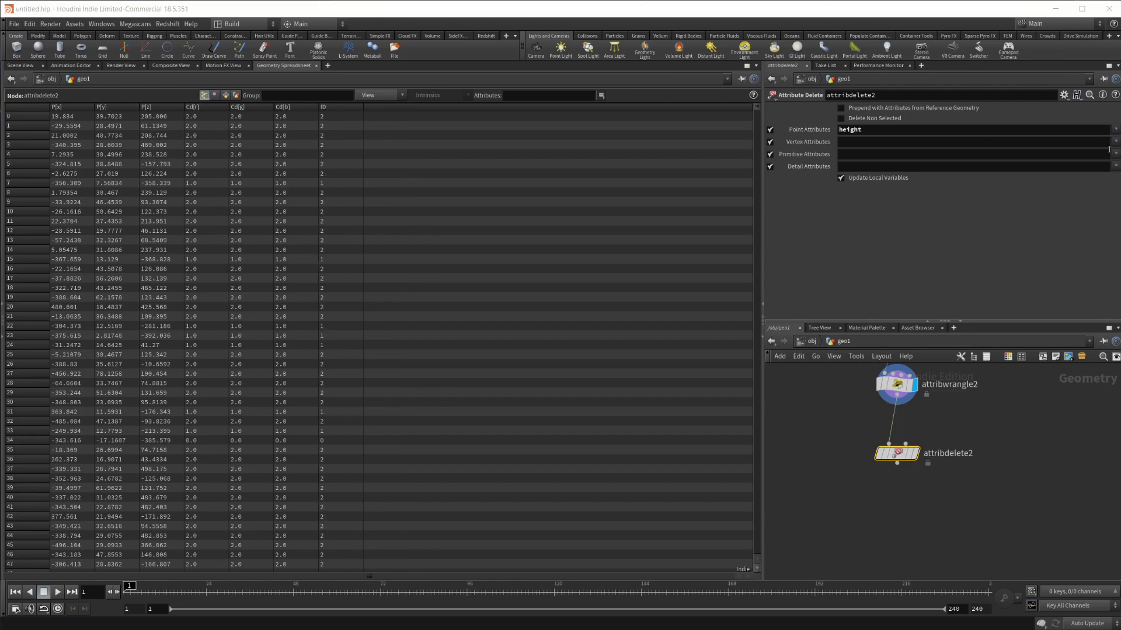
click(1115, 132)
click(1116, 140)
click(914, 453)
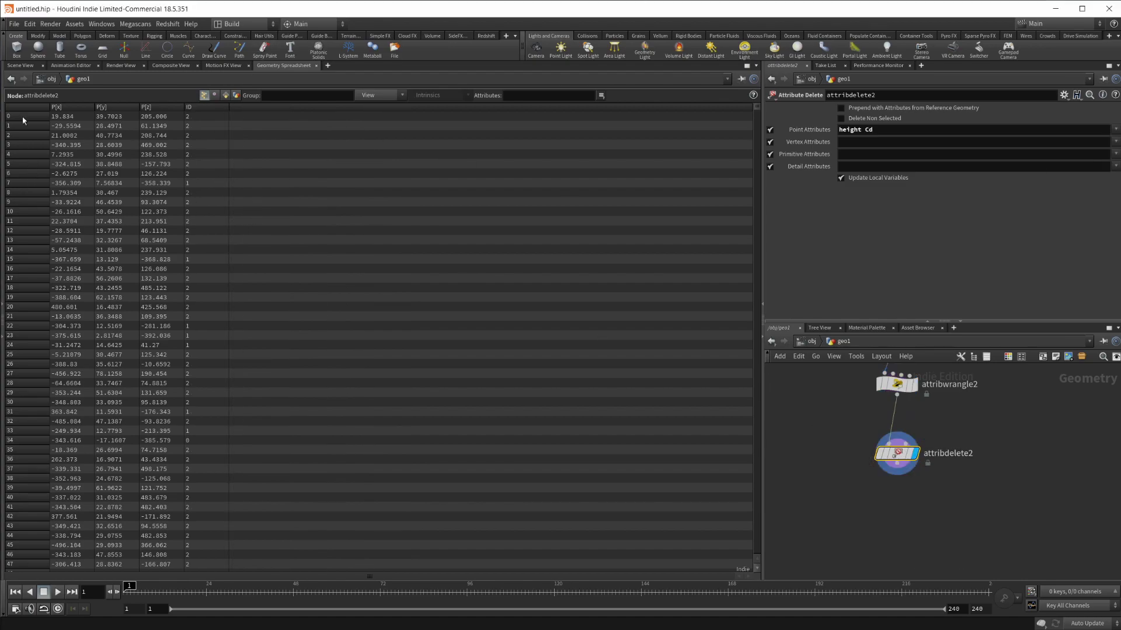
Step: Return to the scene view and connect a new Null node below attribdelete2
click(32, 66)
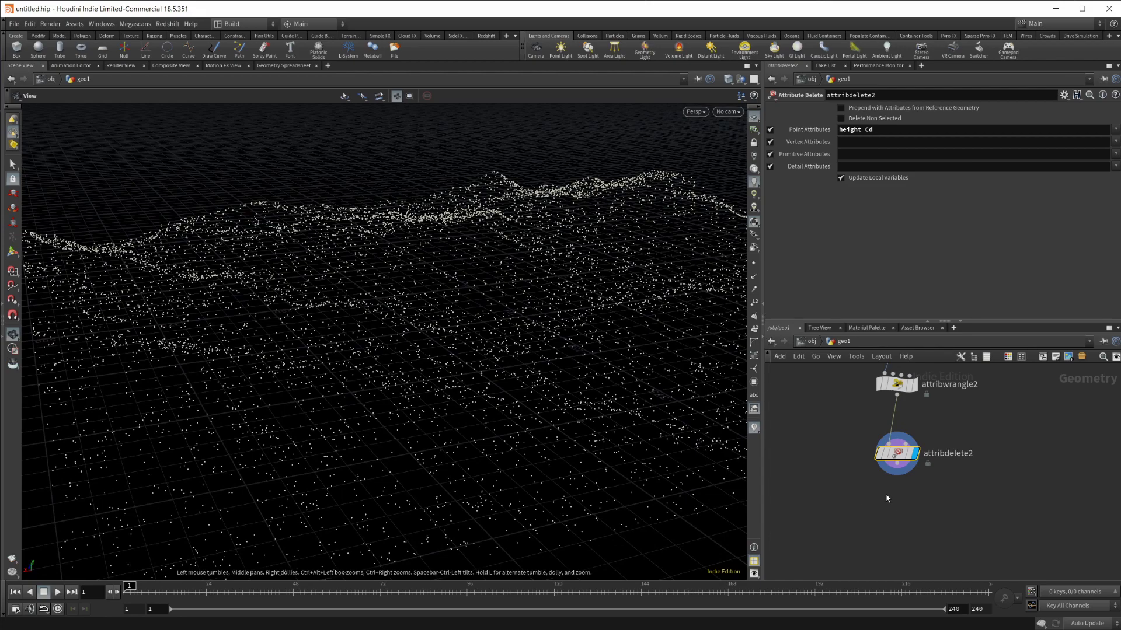
key(Tab)
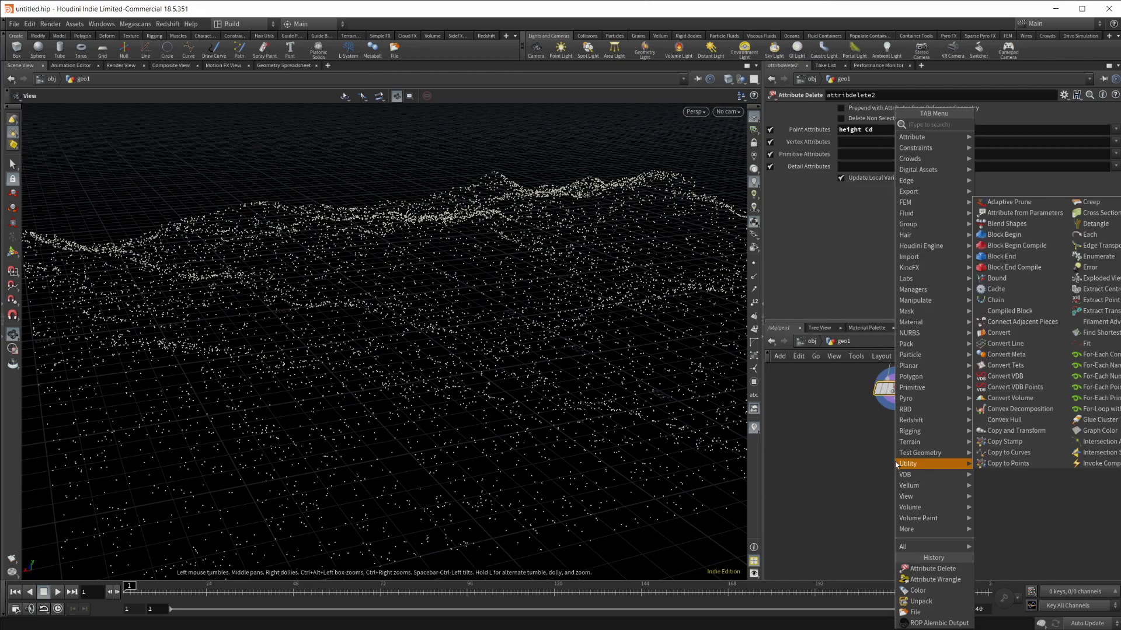
text(null)
key(Return)
click(896, 461)
drag(896, 410, 896, 448)
Step: Rename the new Null node as PC_ID_Mapped
double_click(924, 460)
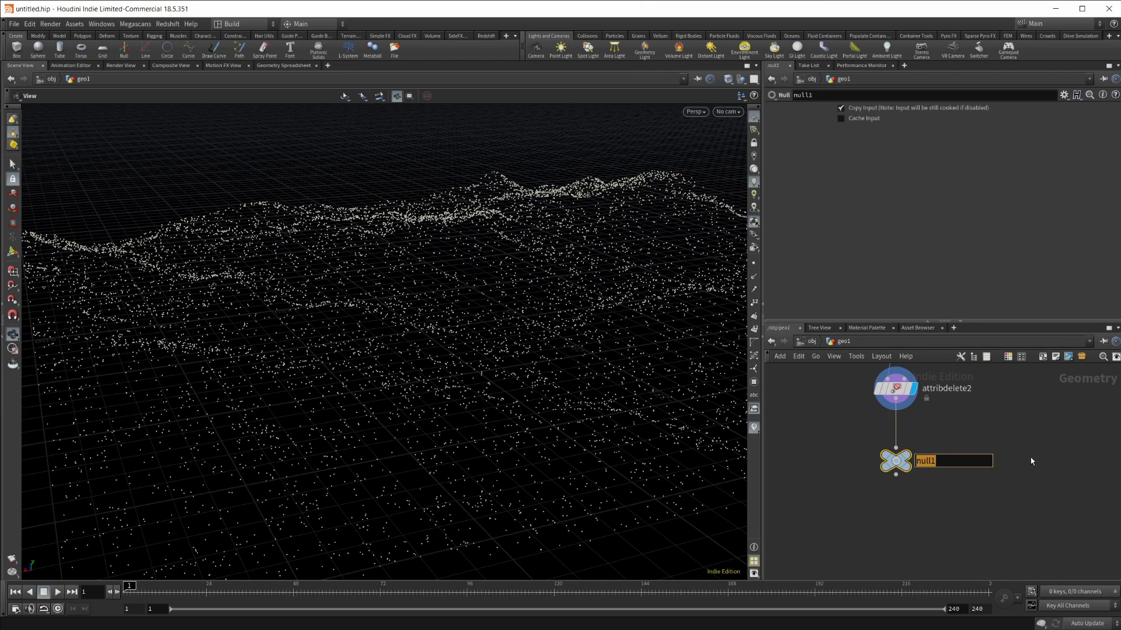
text(PC_ID_Mapper)
key(BackSpace)
text(ds)
key(Return)
Step: Connect a new ROP Alembic Output node below PC_ID_Mapped and display the PC_ID_Mapped null
middle_drag(908, 518, 898, 470)
key(Tab)
text(rop)
key(Return)
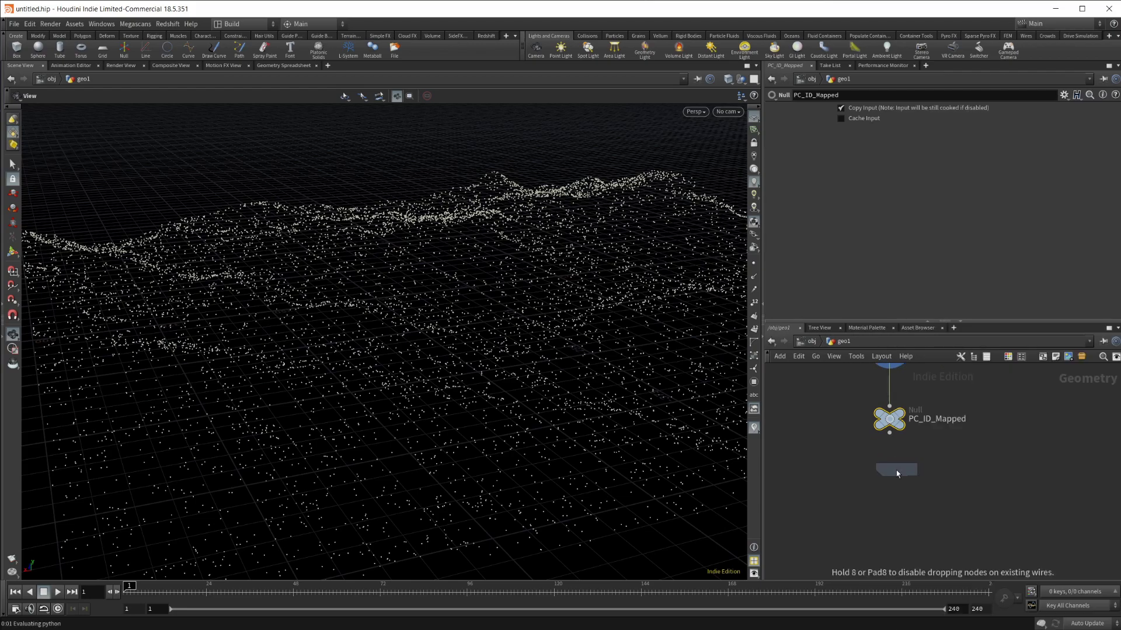
click(898, 473)
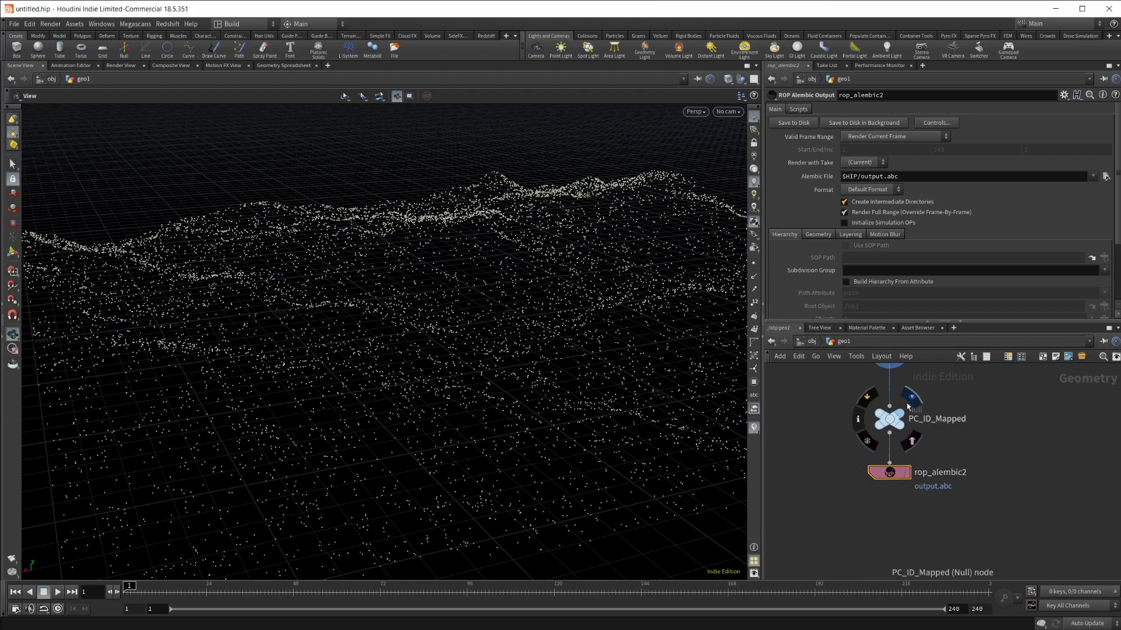
Step: Set the Alembic output file to PC ID Mapped.abc in the F:/Tutorials/Scatter ID folder
click(1106, 176)
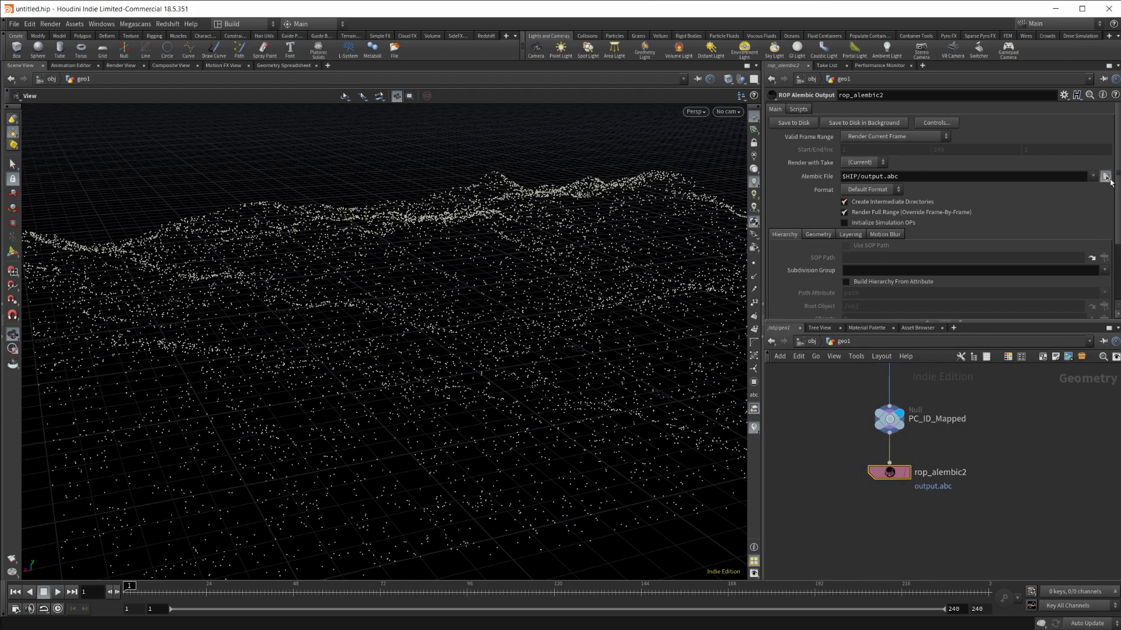
click(352, 231)
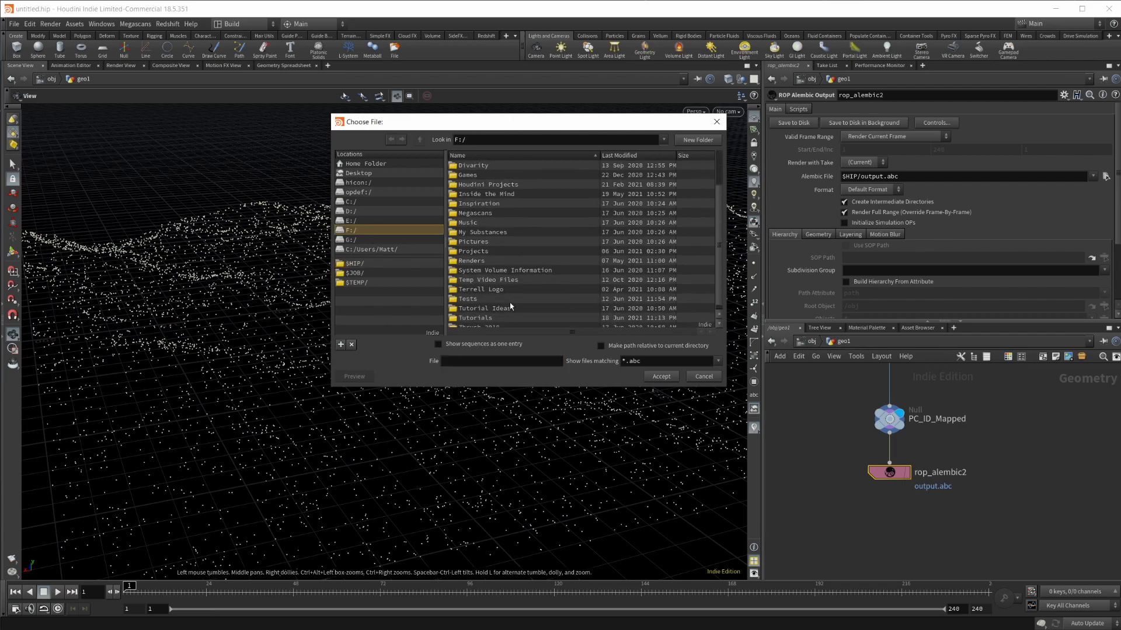
double_click(498, 239)
double_click(488, 185)
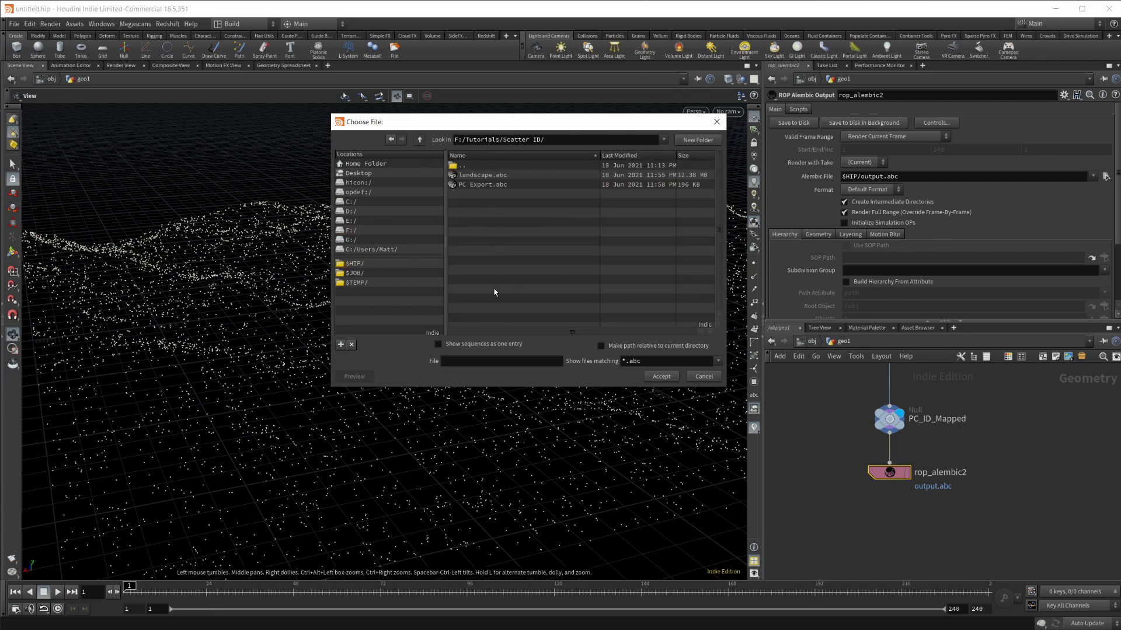
click(478, 360)
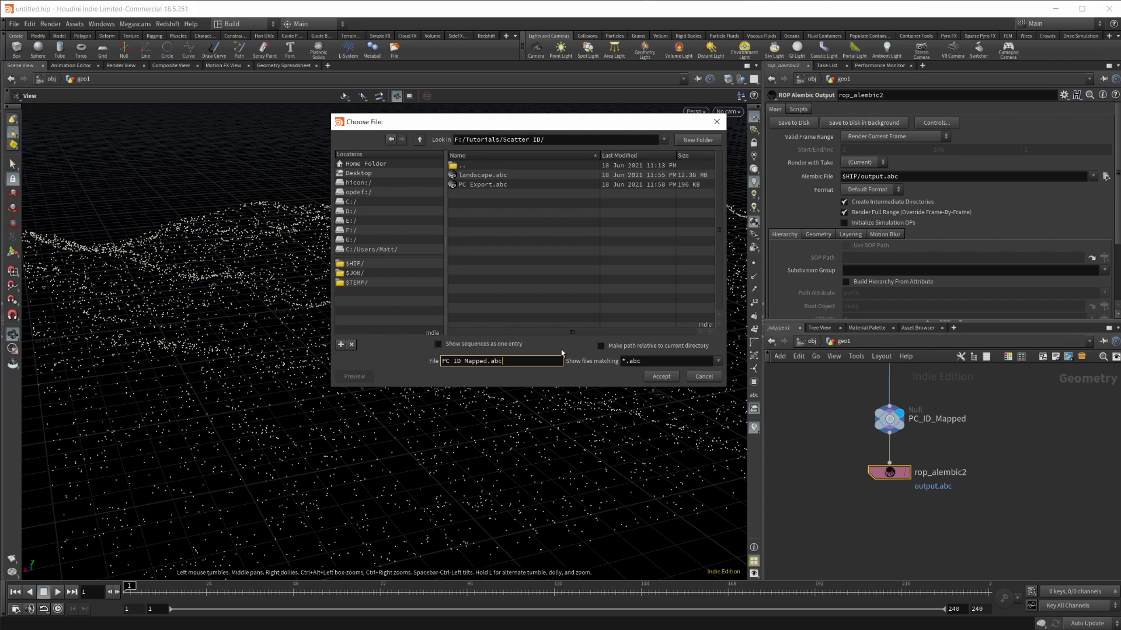
key(Return)
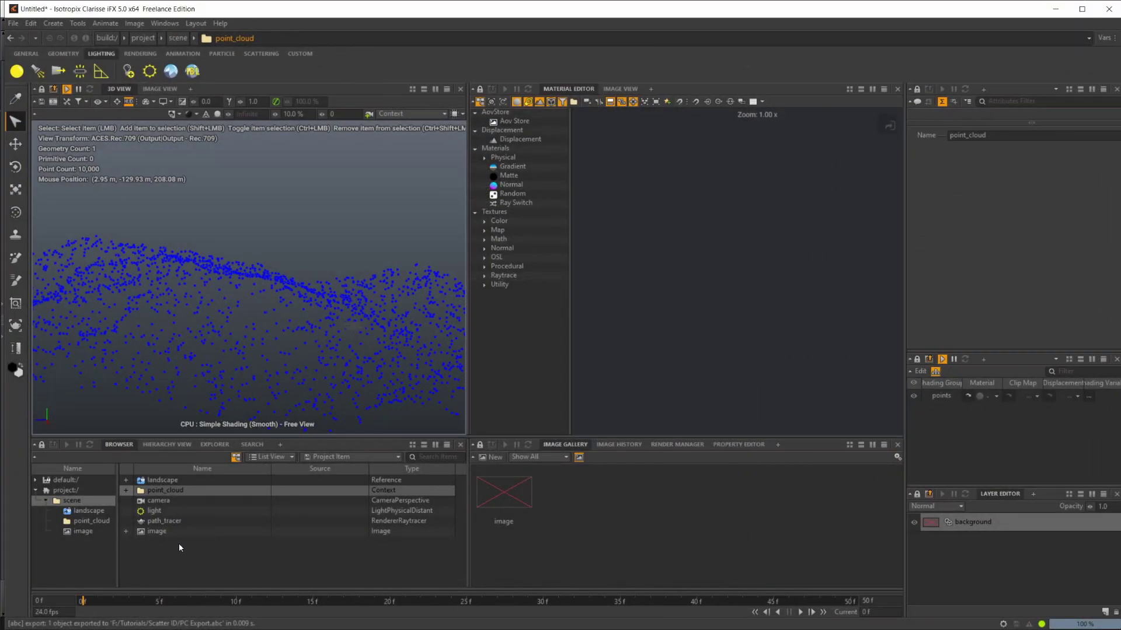
Step: Switch to Clarisse and disable the point_cloud context in the scene
click(164, 492)
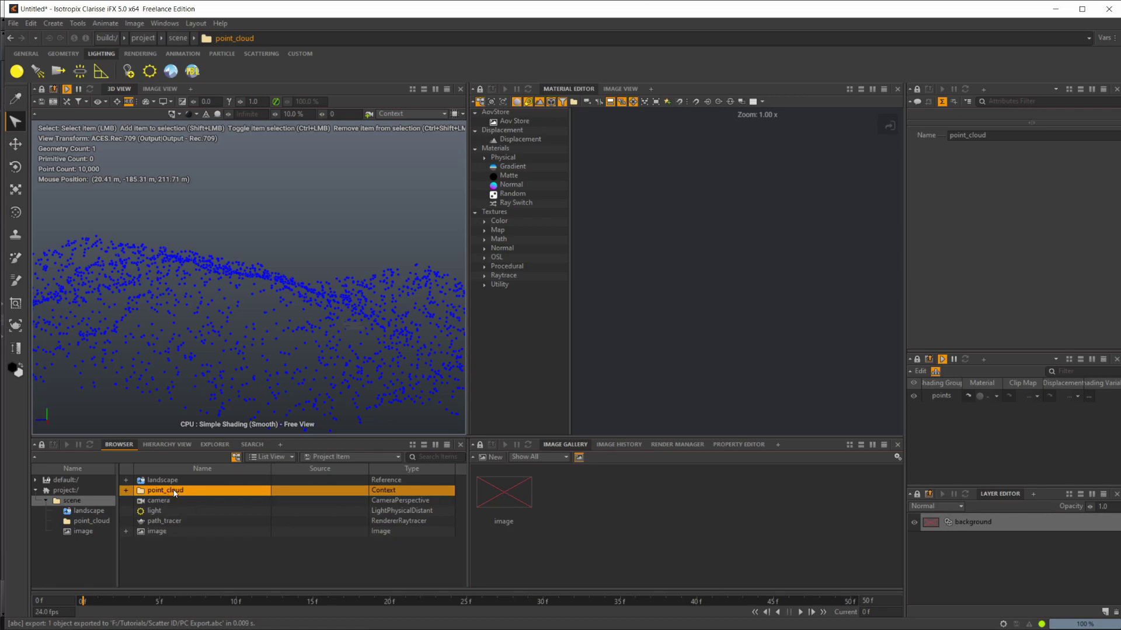
key(Delete)
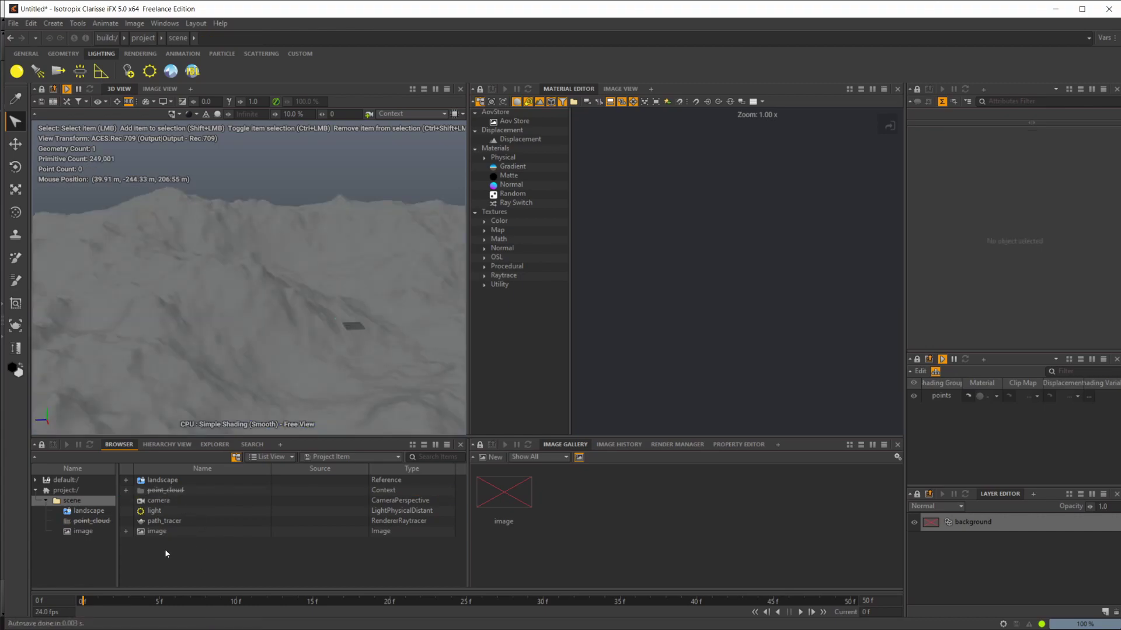
scroll(362, 270, down, 3)
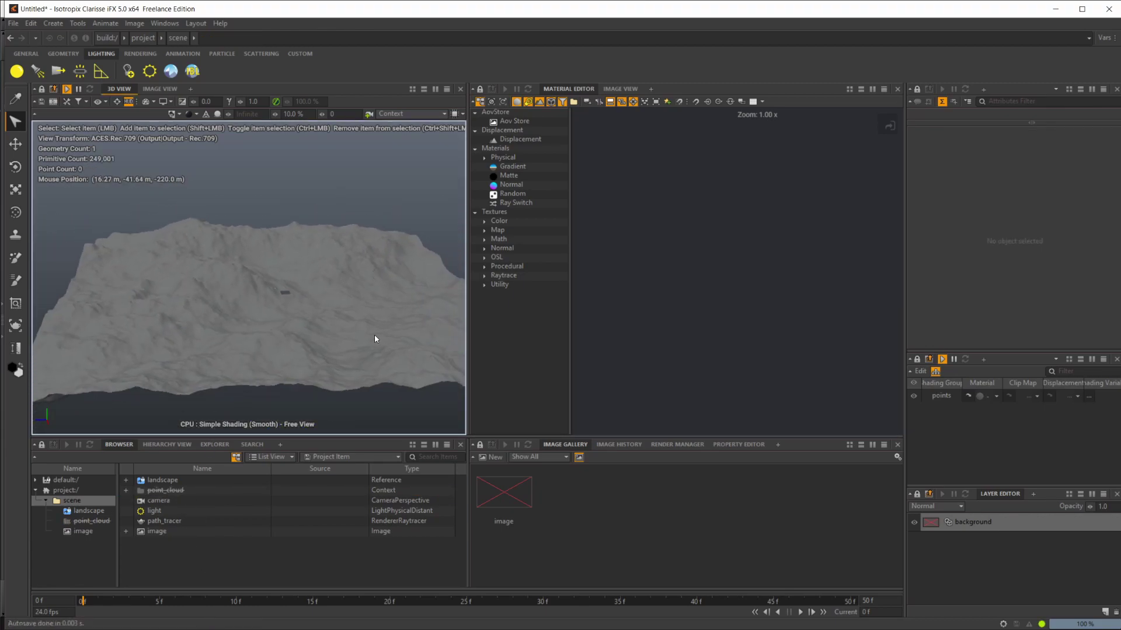
Step: Reference the file PC ID Mapped.abc from the Scatter ID folder into the scene
click(13, 24)
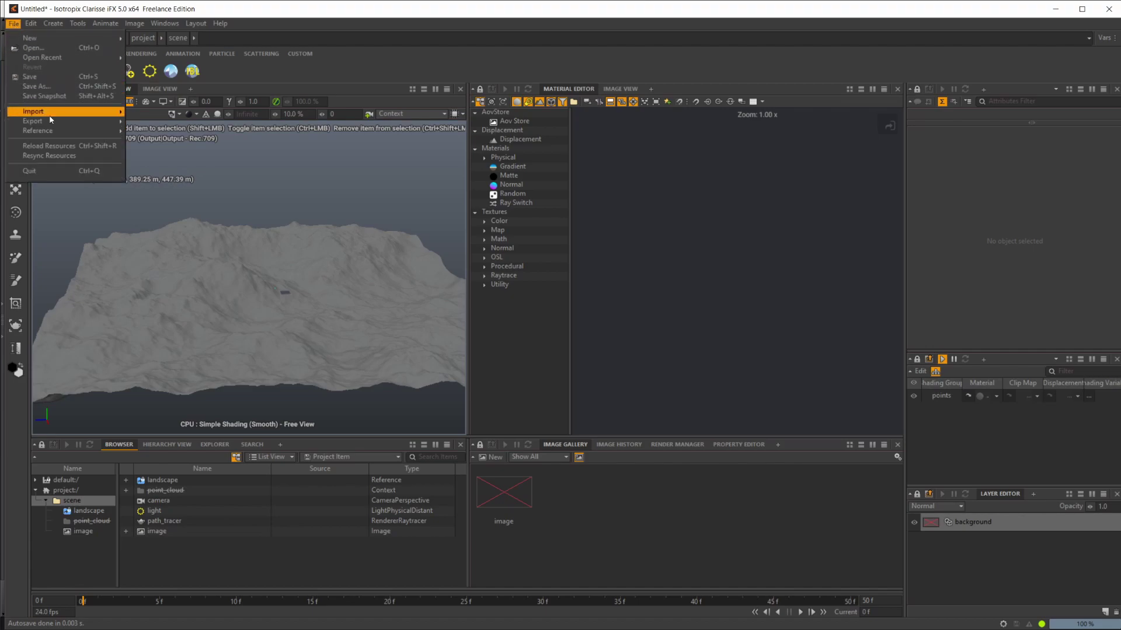
mouse_move(64, 131)
click(148, 132)
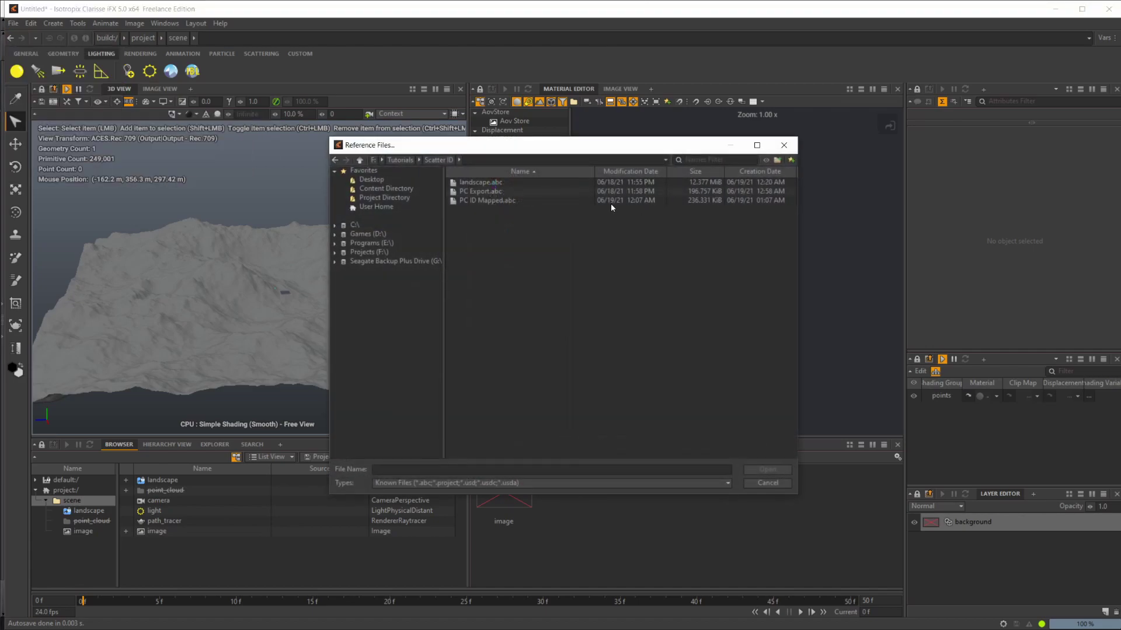
click(496, 200)
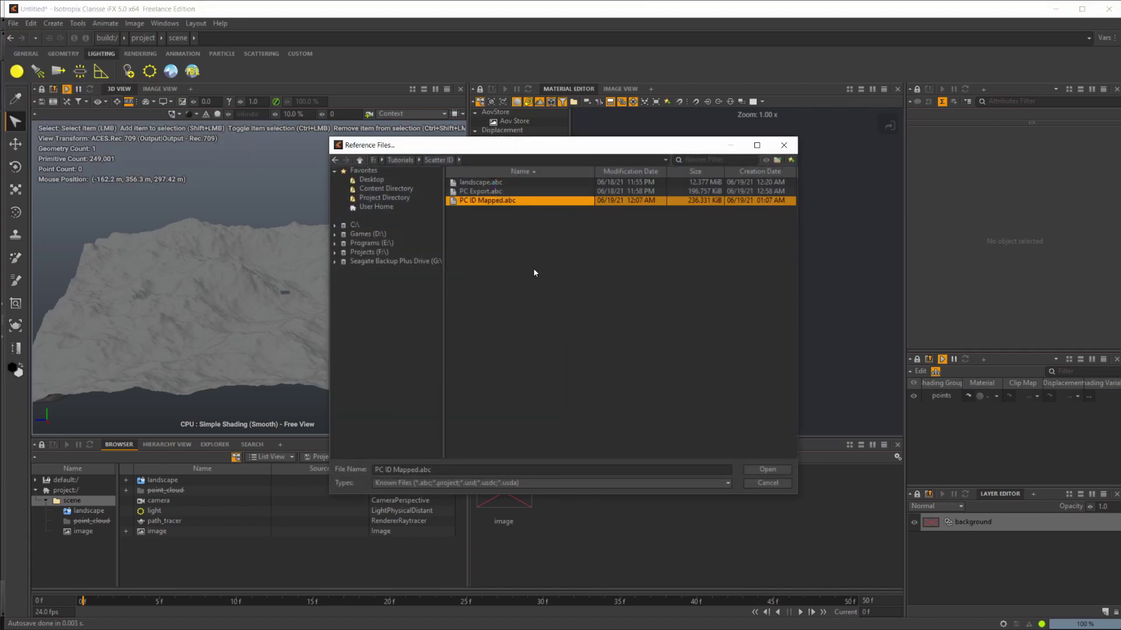
click(766, 470)
alt+drag(305, 379, 231, 302)
scroll(231, 302, up, 6)
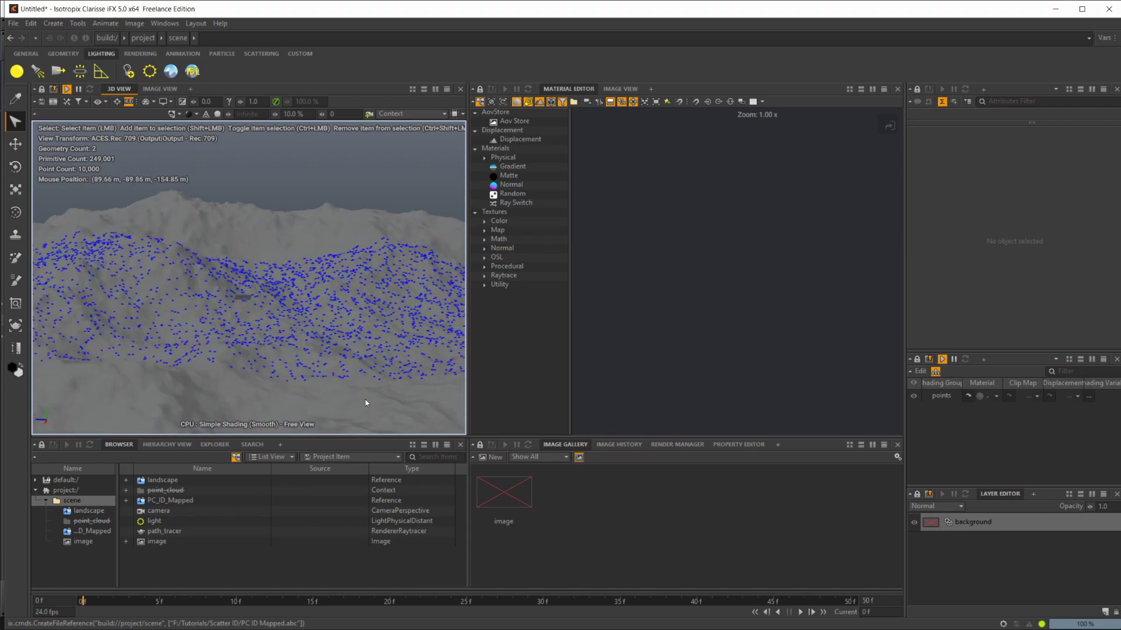
Step: Create a box, a sphere and a cylinder in the scene context
right_click(190, 553)
click(178, 552)
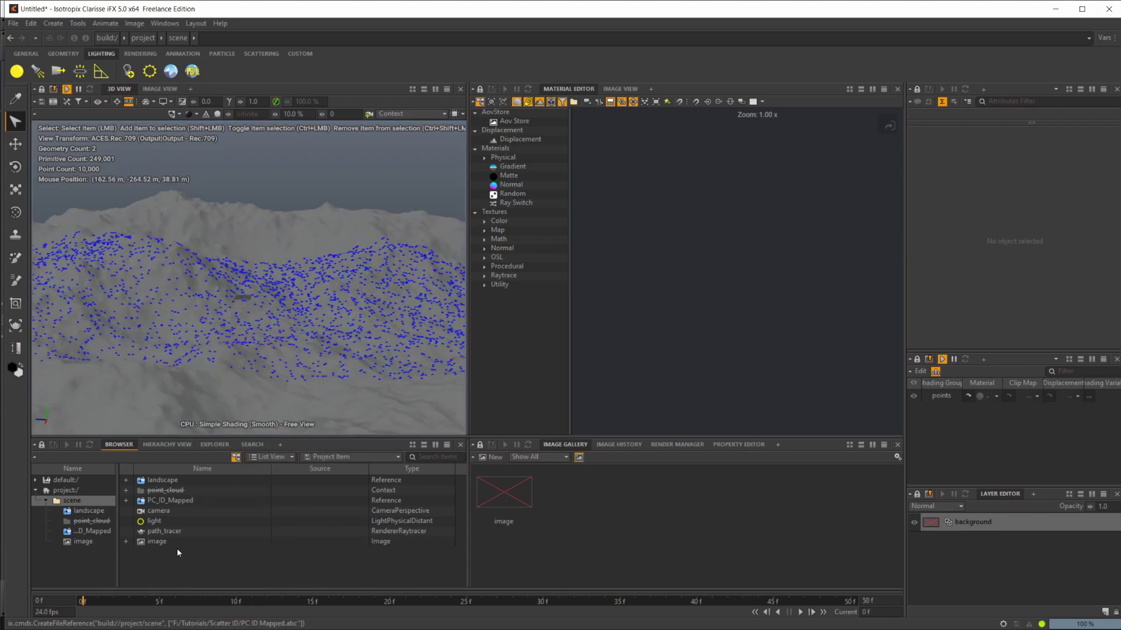
click(63, 54)
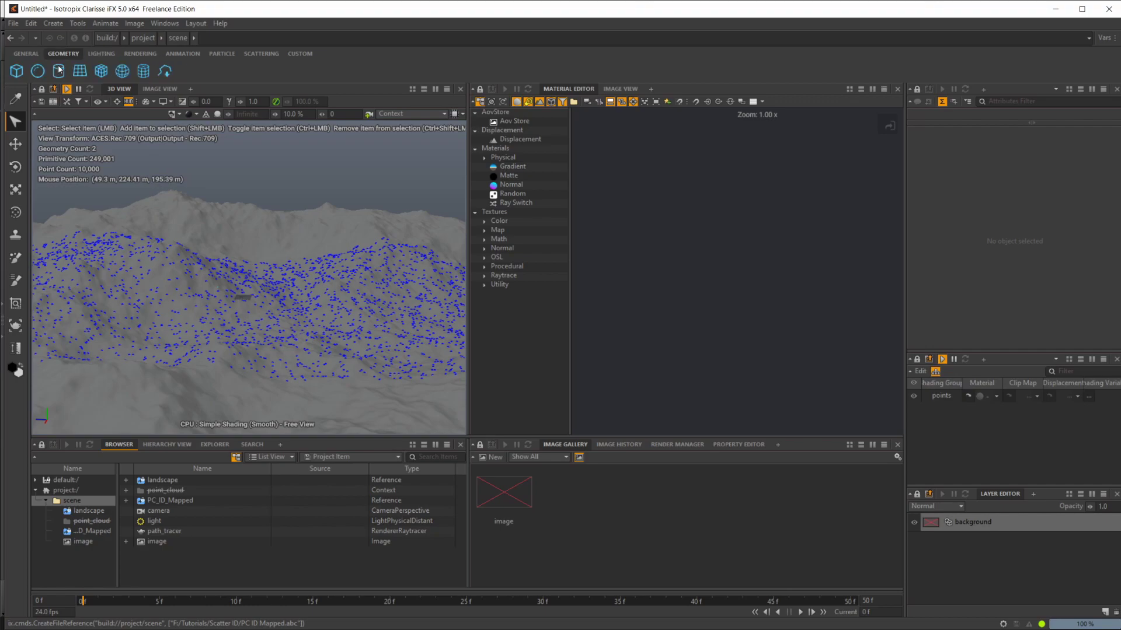
click(17, 71)
click(38, 71)
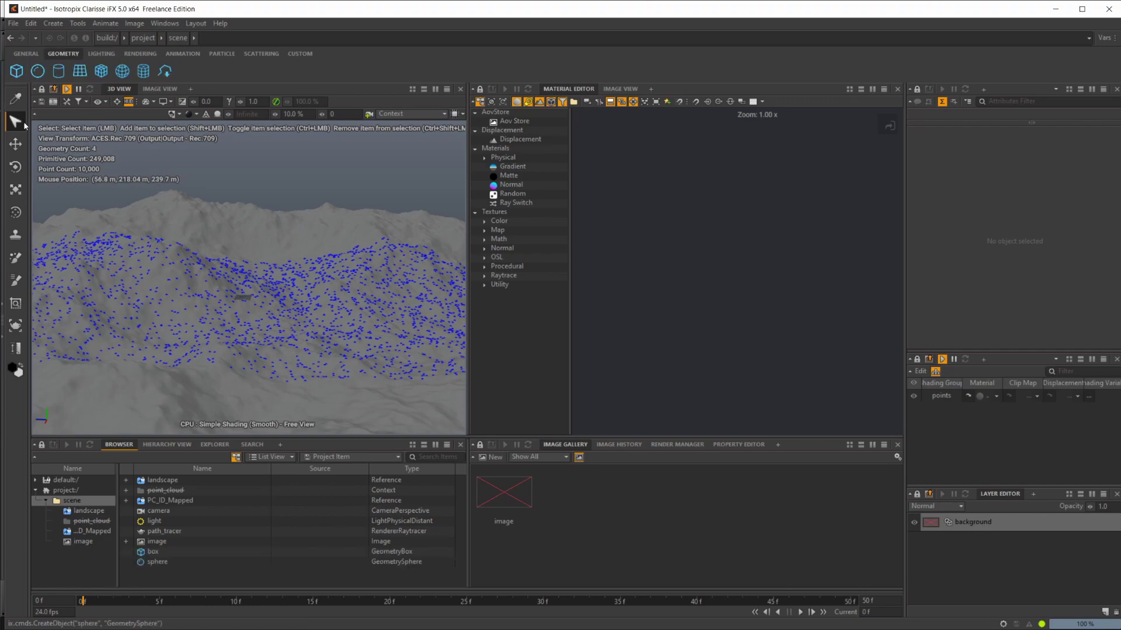
click(58, 71)
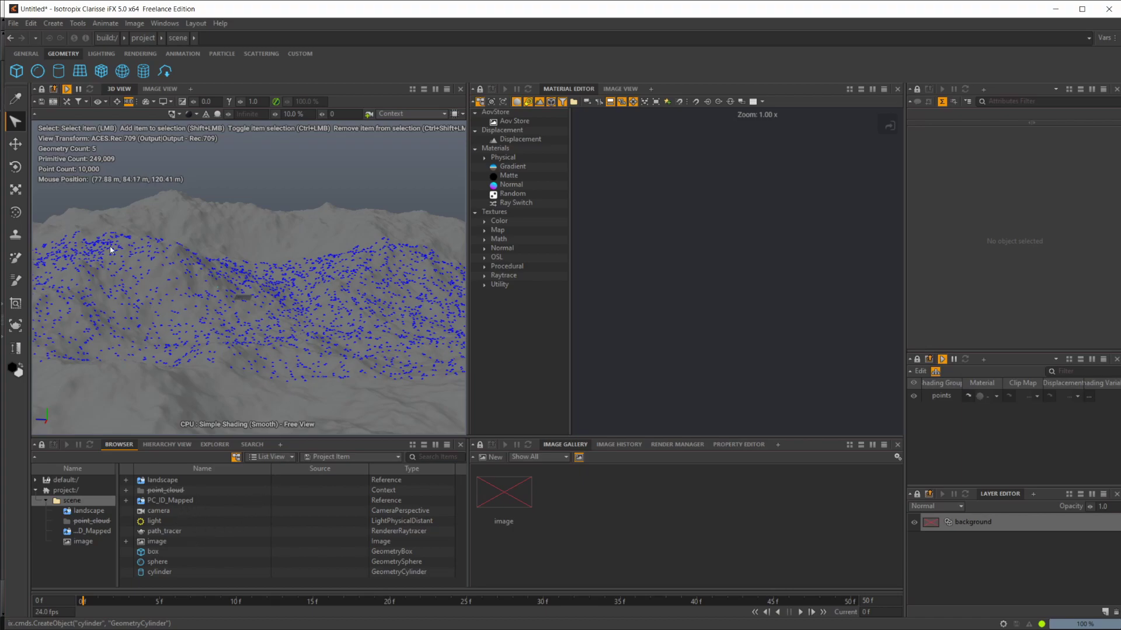
Step: Create a scatterer object in the scene context
drag(244, 536, 193, 586)
right_click(183, 581)
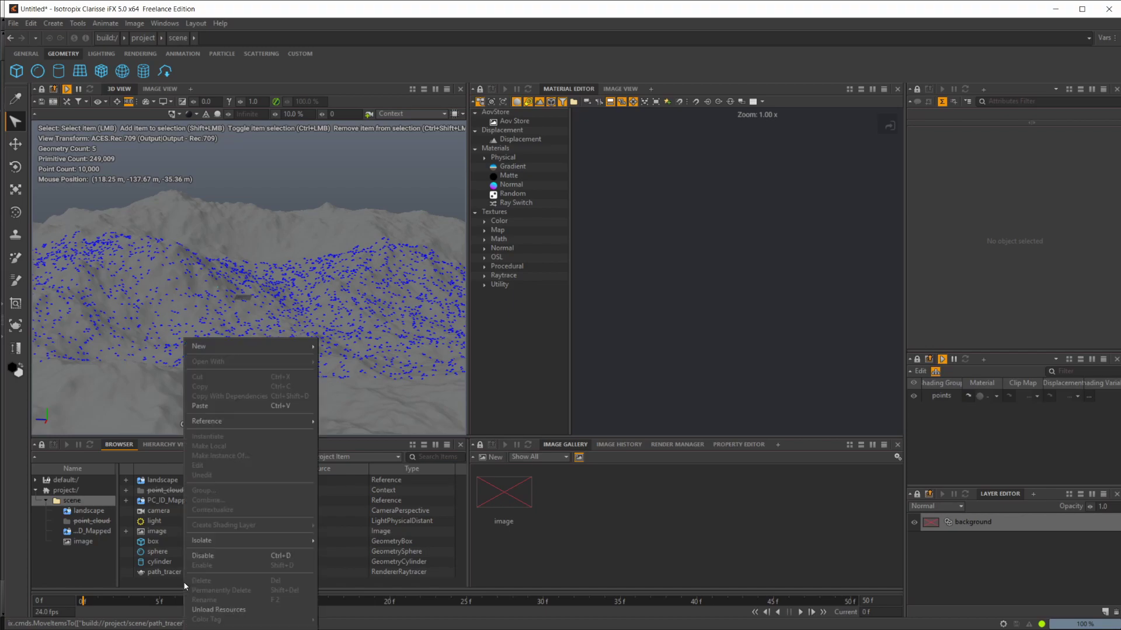
text(scatterer)
key(Return)
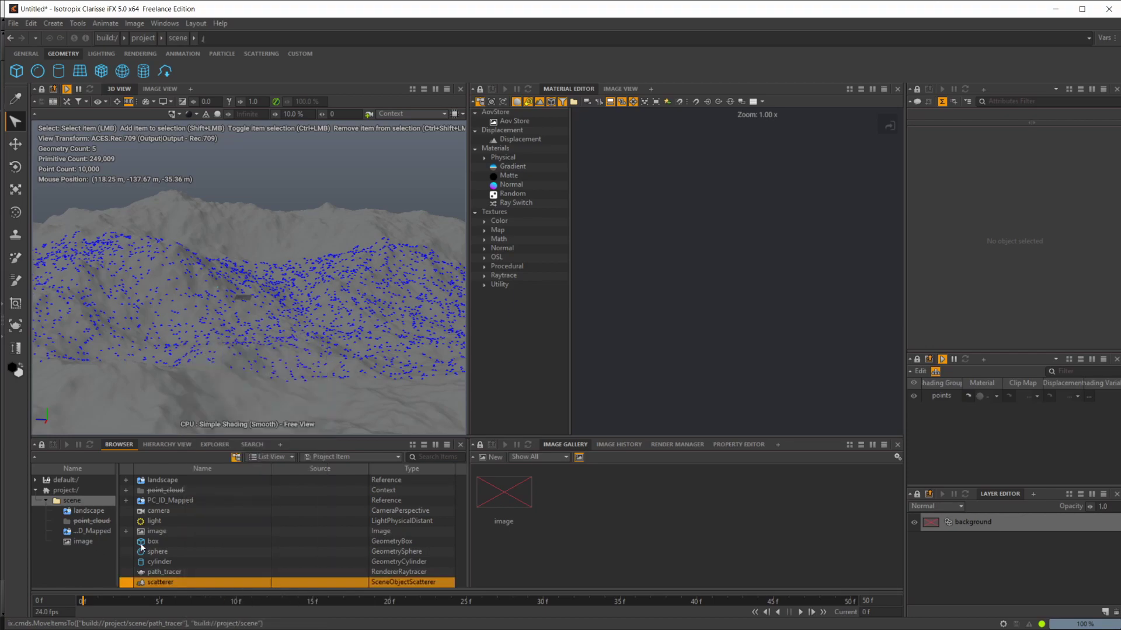
Step: Set the scatterer's geometry support to PC_ID_Mapped and its scatter input mode to ID
click(1026, 270)
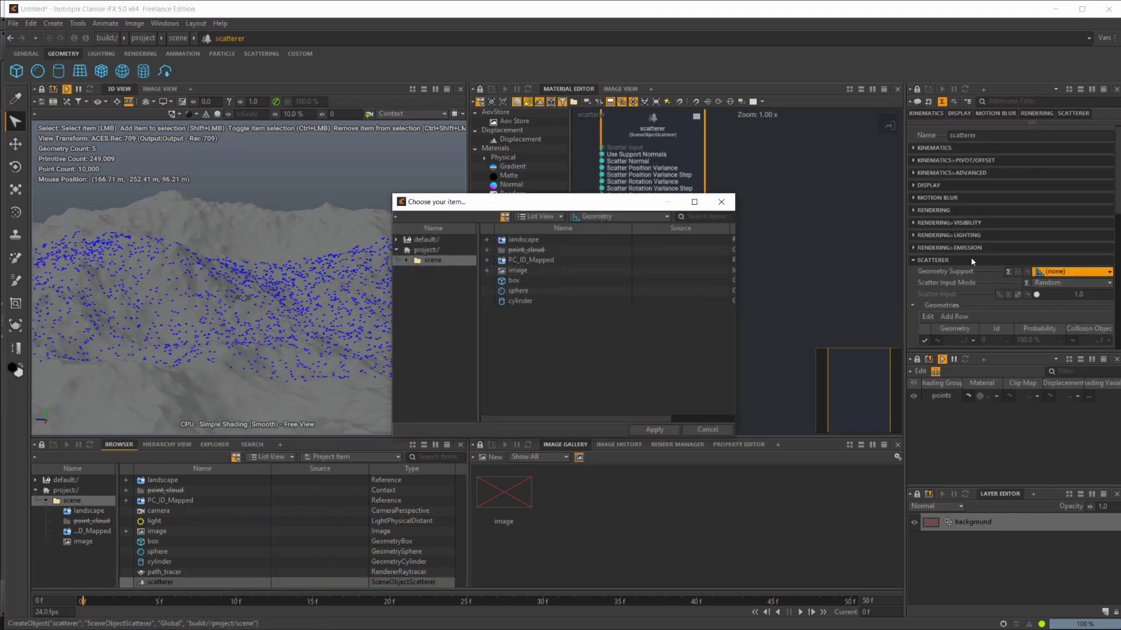
double_click(529, 261)
click(539, 240)
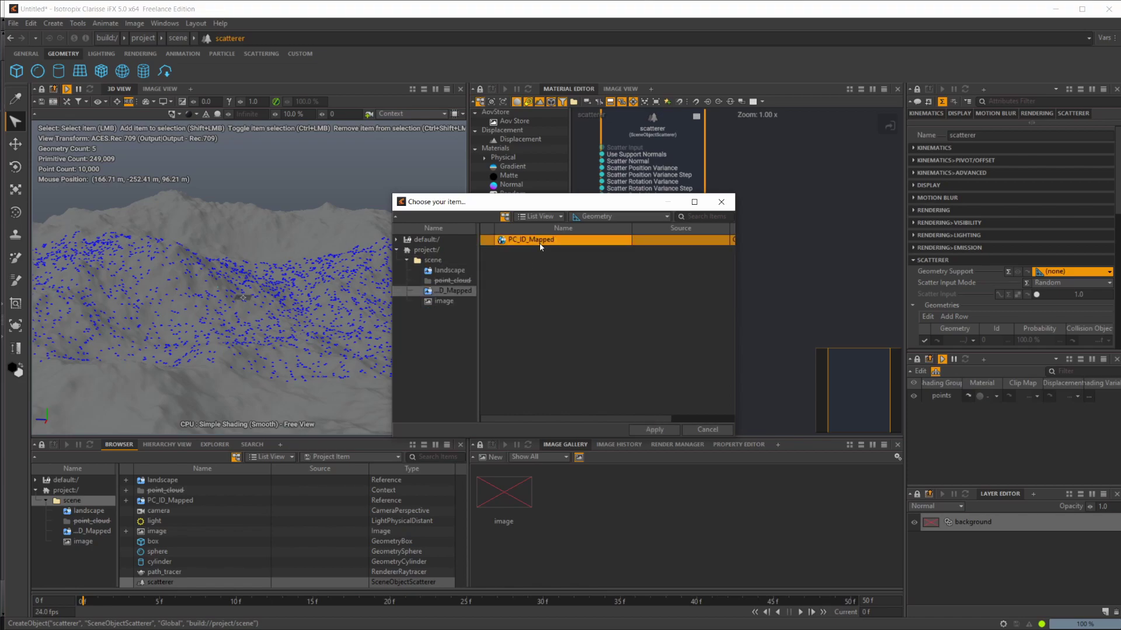
click(654, 430)
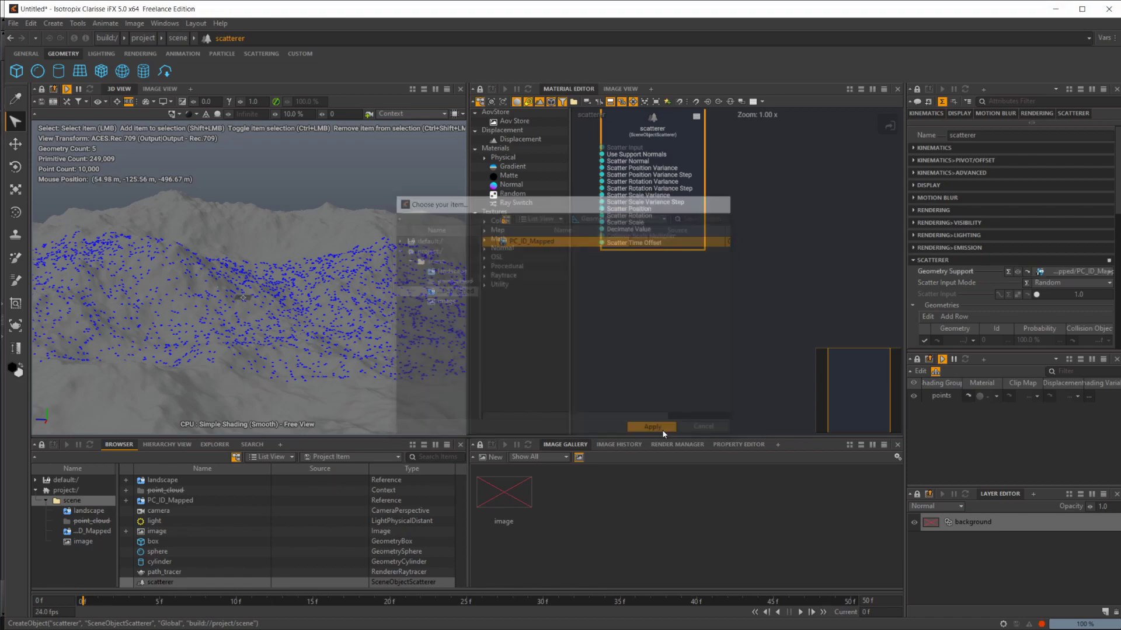
click(1048, 284)
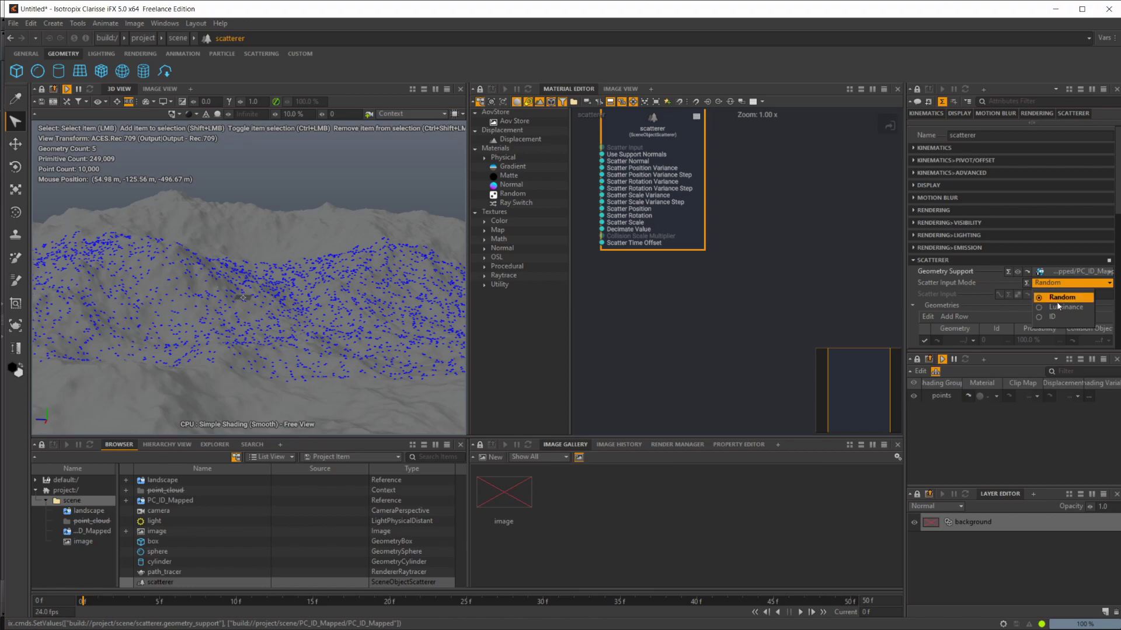
click(1066, 315)
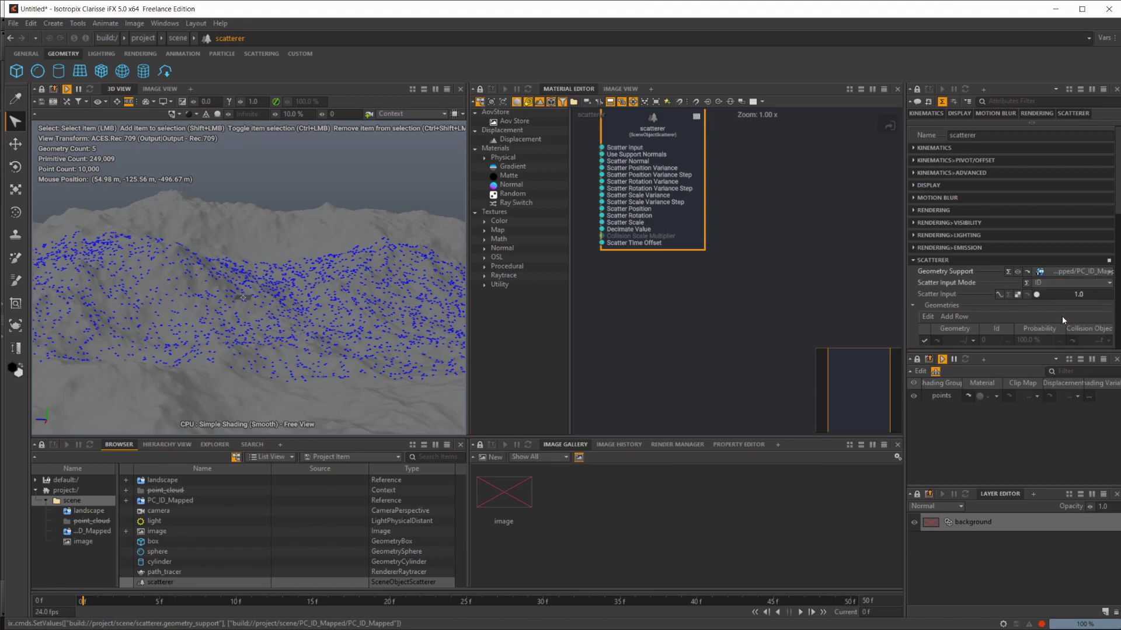
Step: Add the box, sphere and cylinder to the scatterer's geometries table
click(972, 342)
click(522, 281)
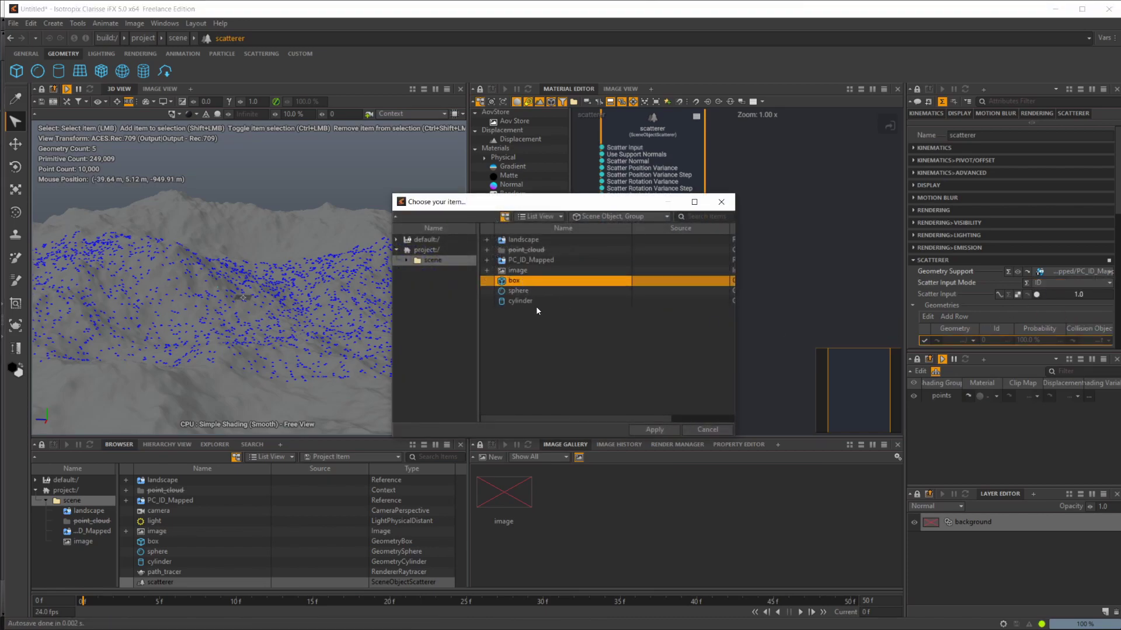
shift+click(536, 301)
click(655, 430)
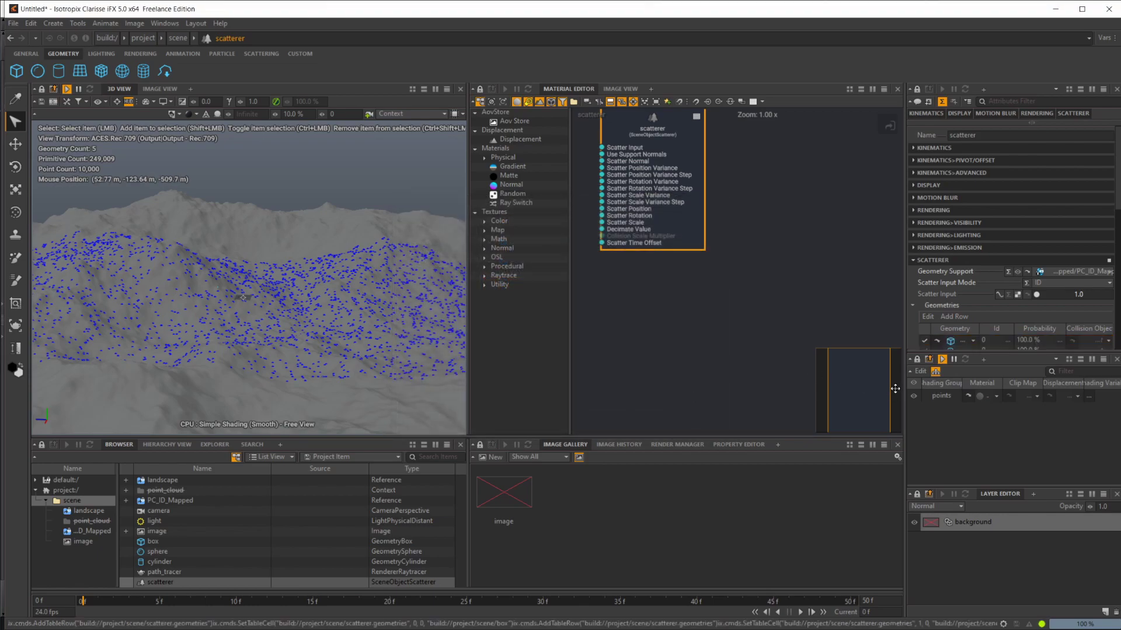
Step: Set the Id to 1 for the sphere and 2 for the cylinder in the scatterer's geometries table
scroll(980, 302, down, 5)
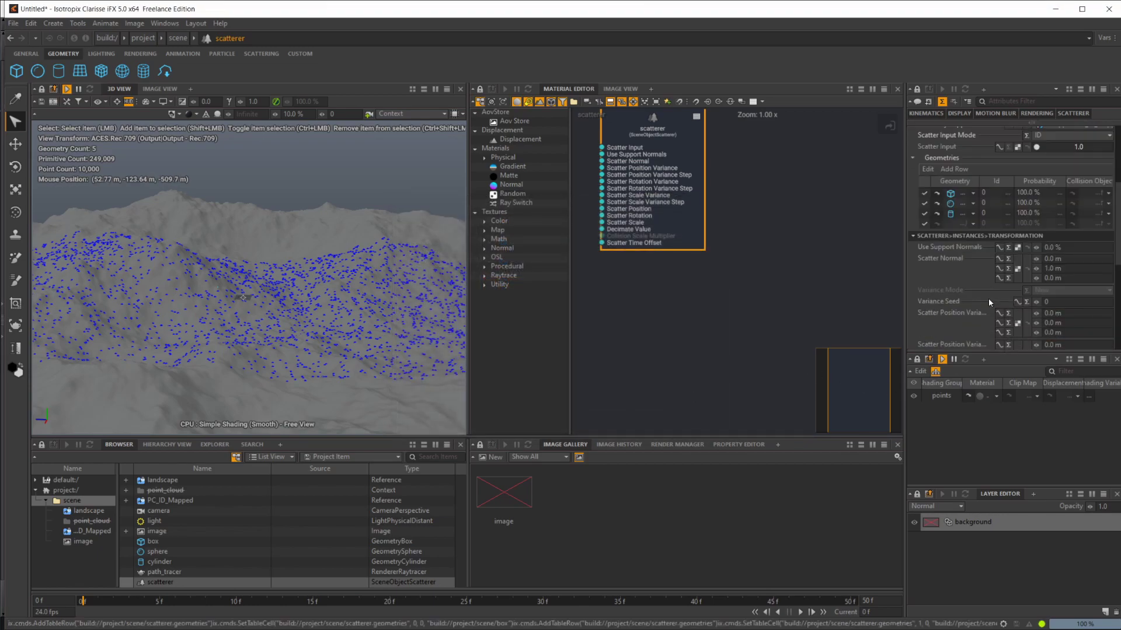
double_click(989, 195)
double_click(993, 205)
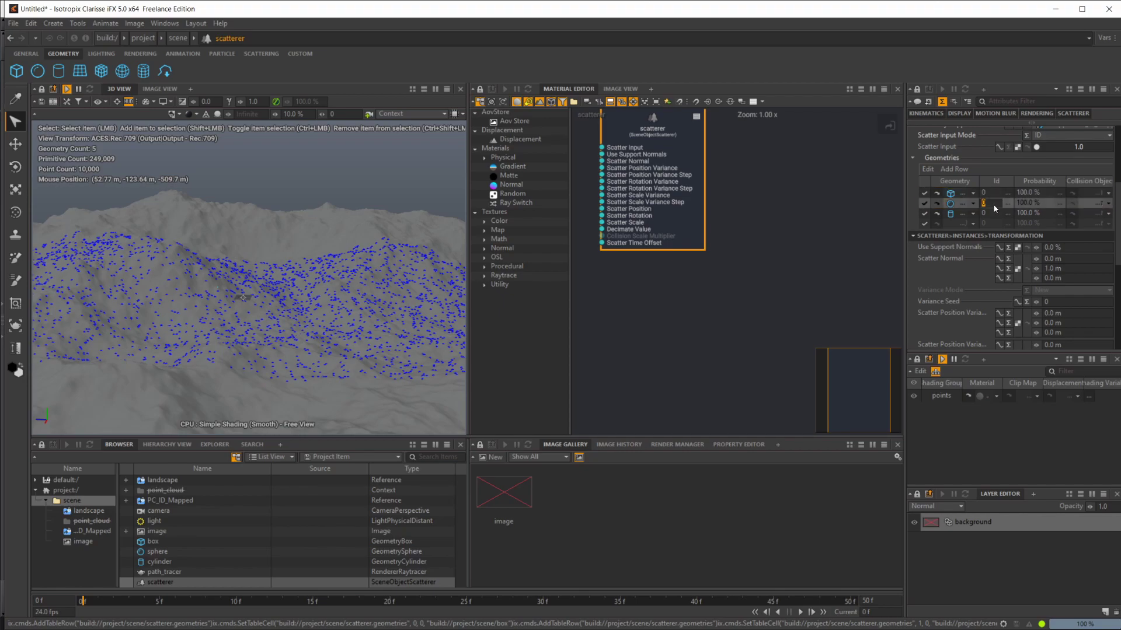
text(1)
double_click(989, 214)
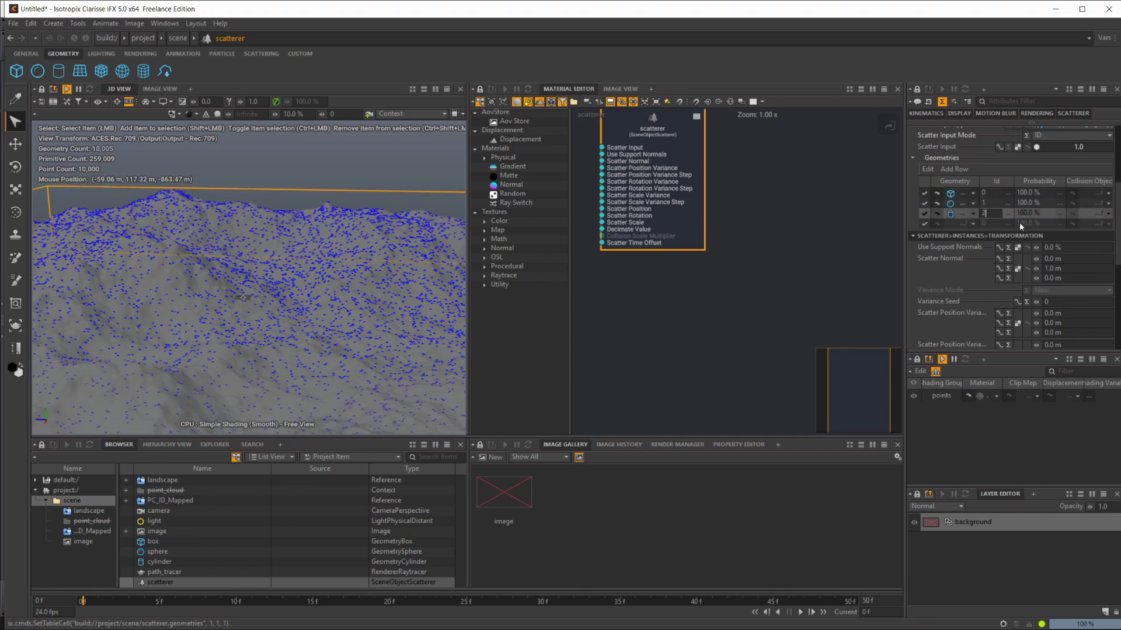
key(Return)
Step: Set the scatterer's Scatter Scale offset to 10 on all three axes
scroll(81, 330, up, 5)
scroll(82, 331, up, 5)
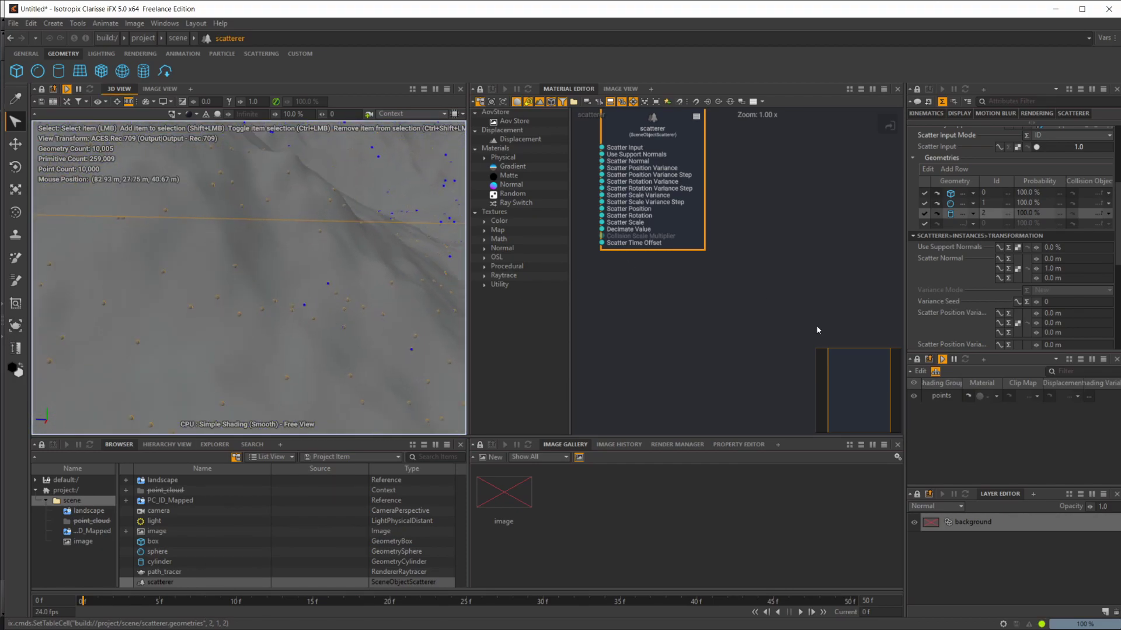
scroll(969, 286, down, 3)
scroll(968, 286, down, 6)
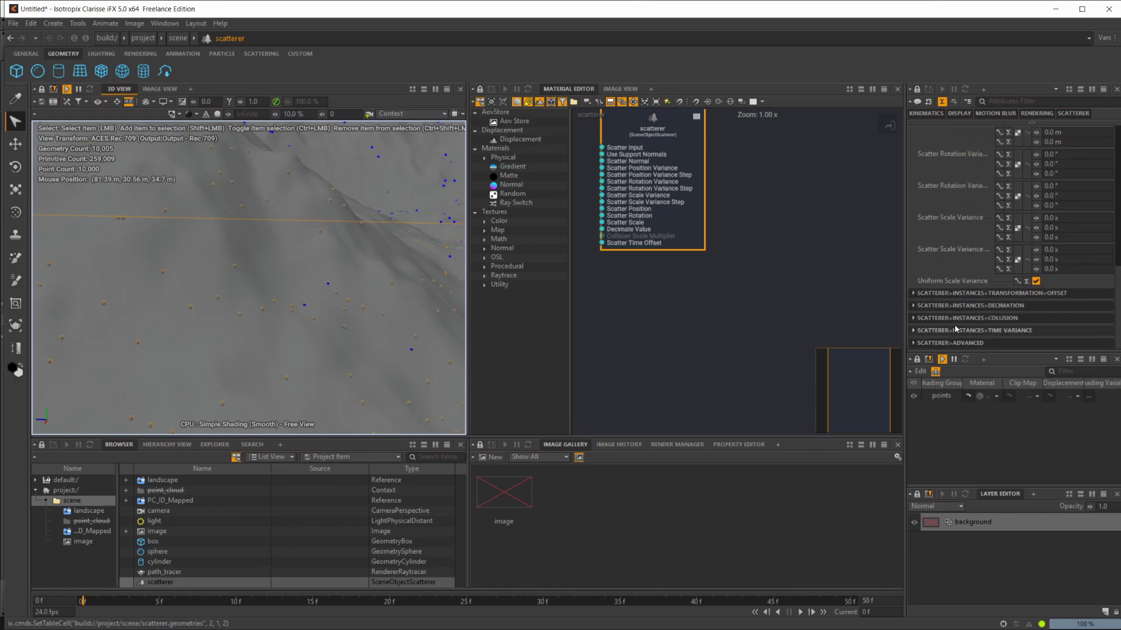
scroll(962, 244, up, 6)
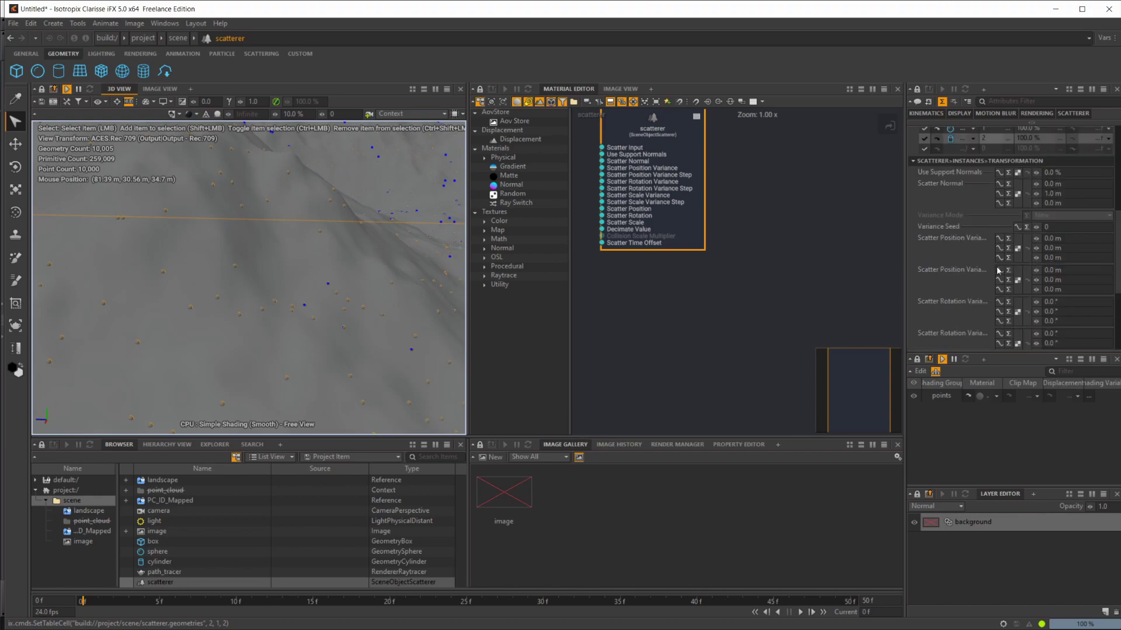
scroll(981, 288, down, 6)
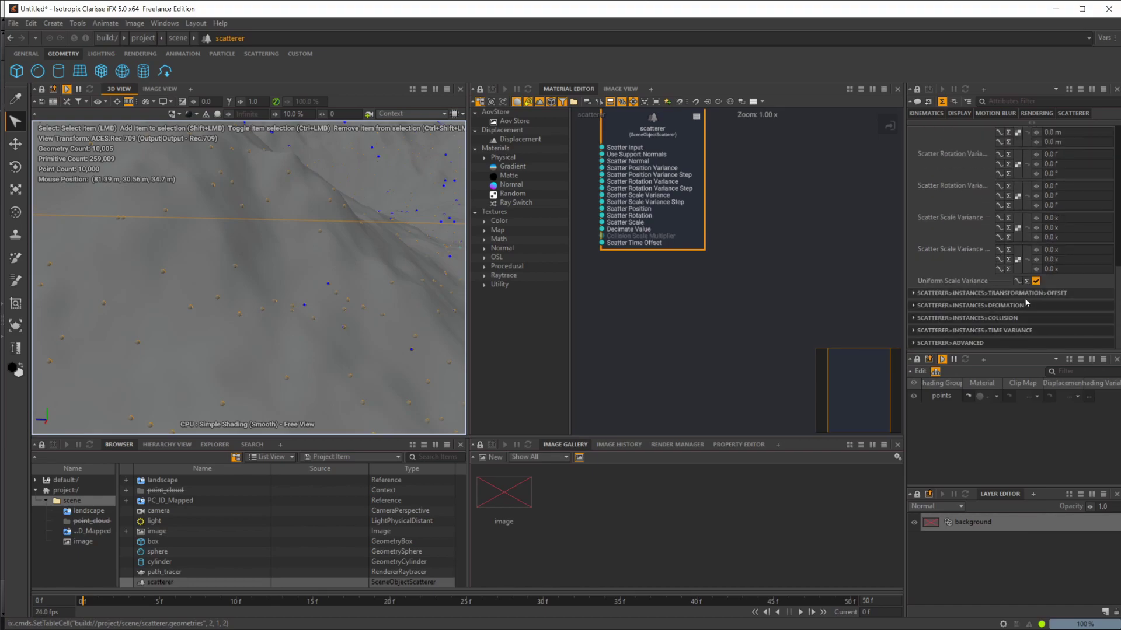
scroll(1017, 302, down, 3)
click(1051, 300)
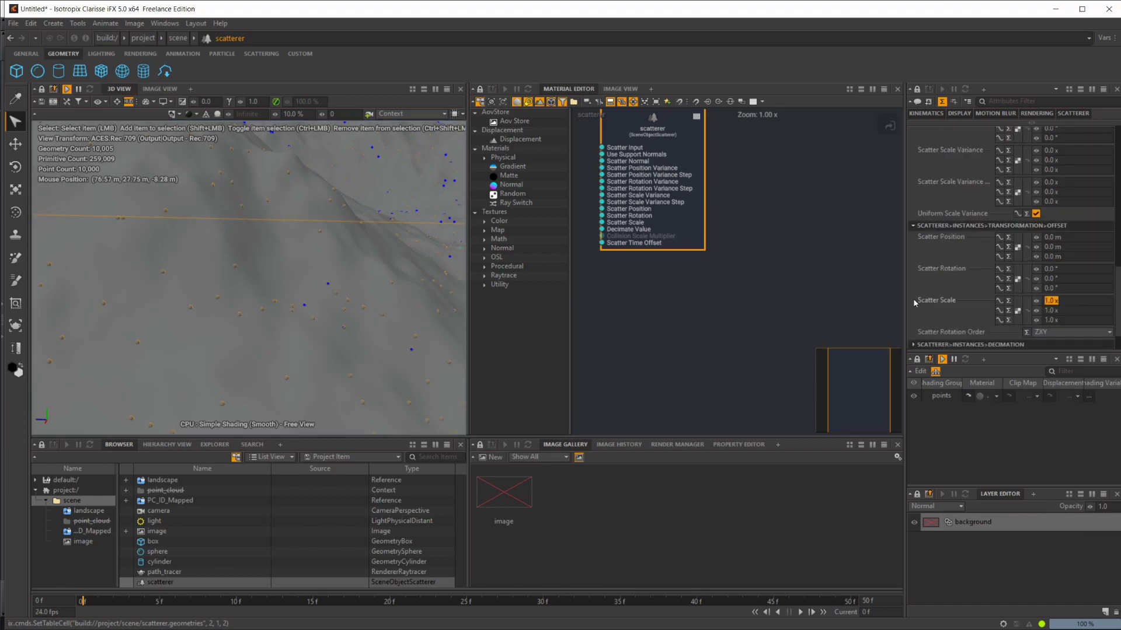
text(10)
key(Tab)
text(10)
key(Tab)
text(10)
key(Return)
scroll(353, 401, down, 5)
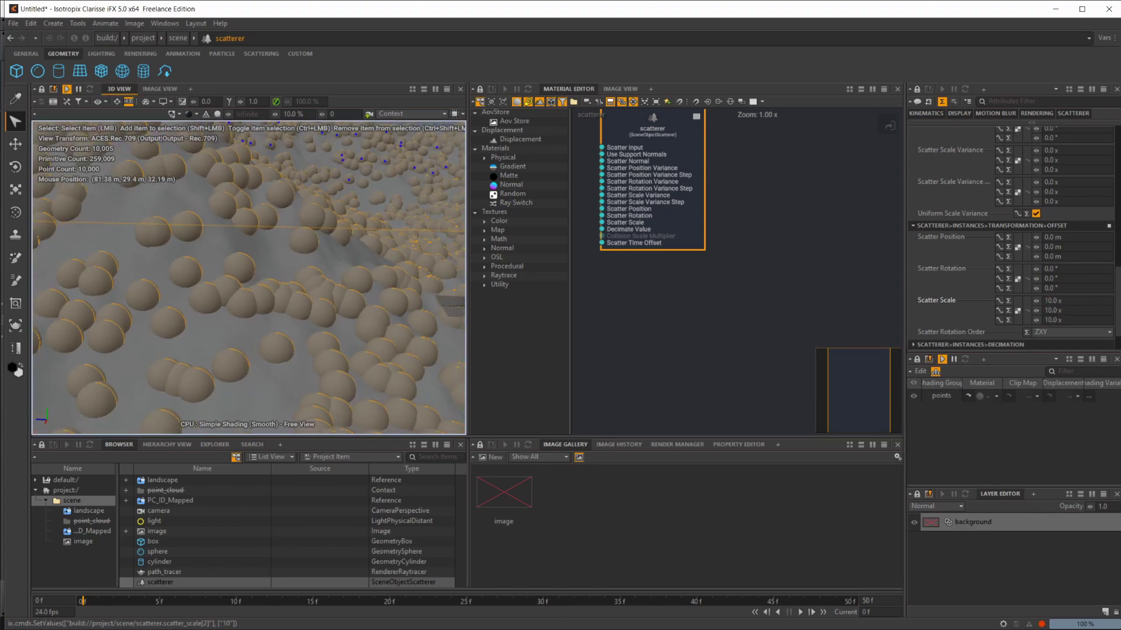
scroll(366, 300, up, 5)
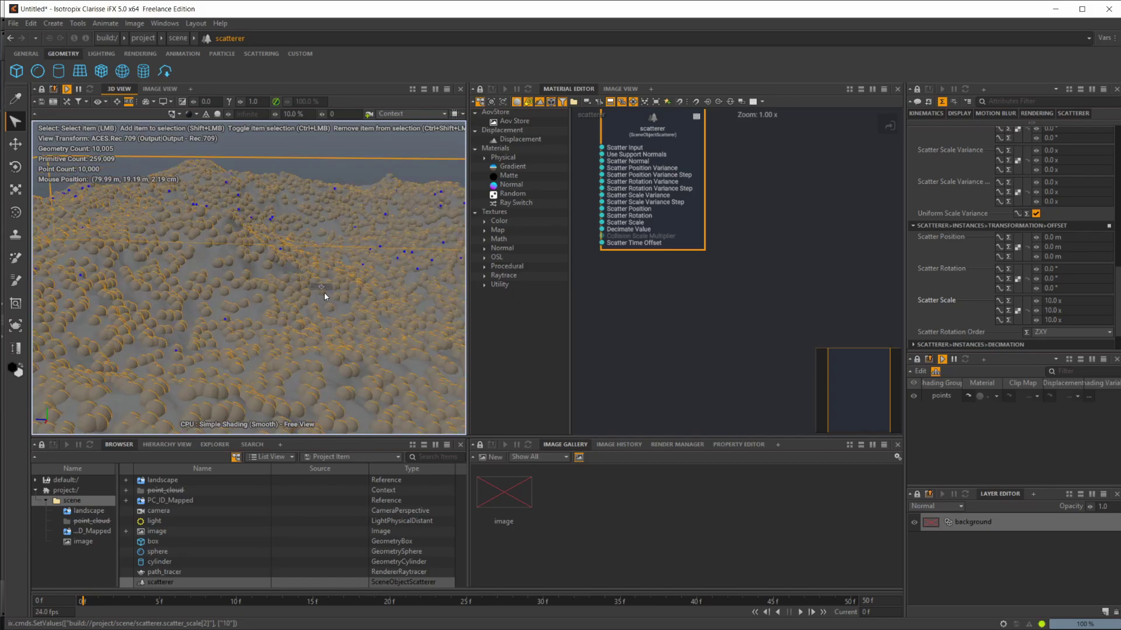
scroll(366, 300, down, 5)
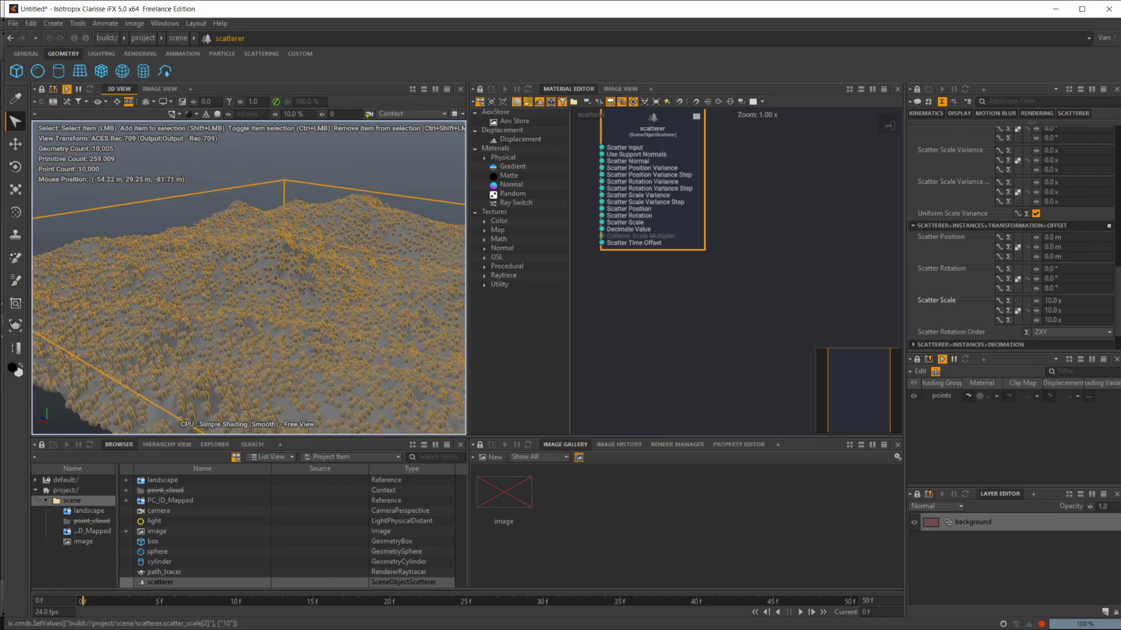
drag(465, 251, 637, 251)
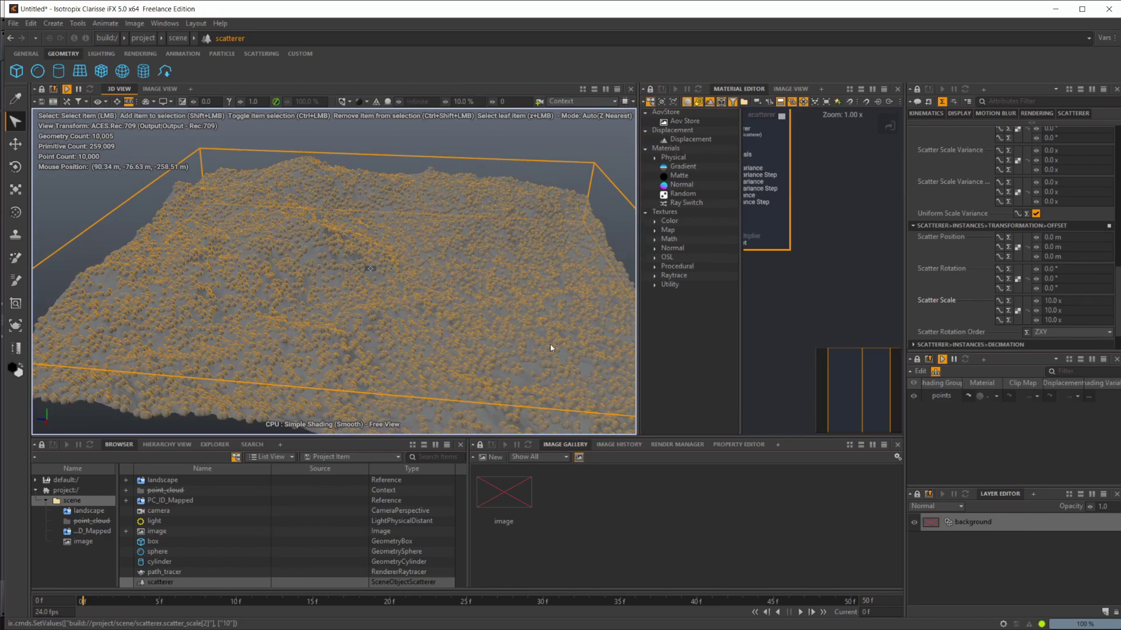
scroll(355, 295, up, 4)
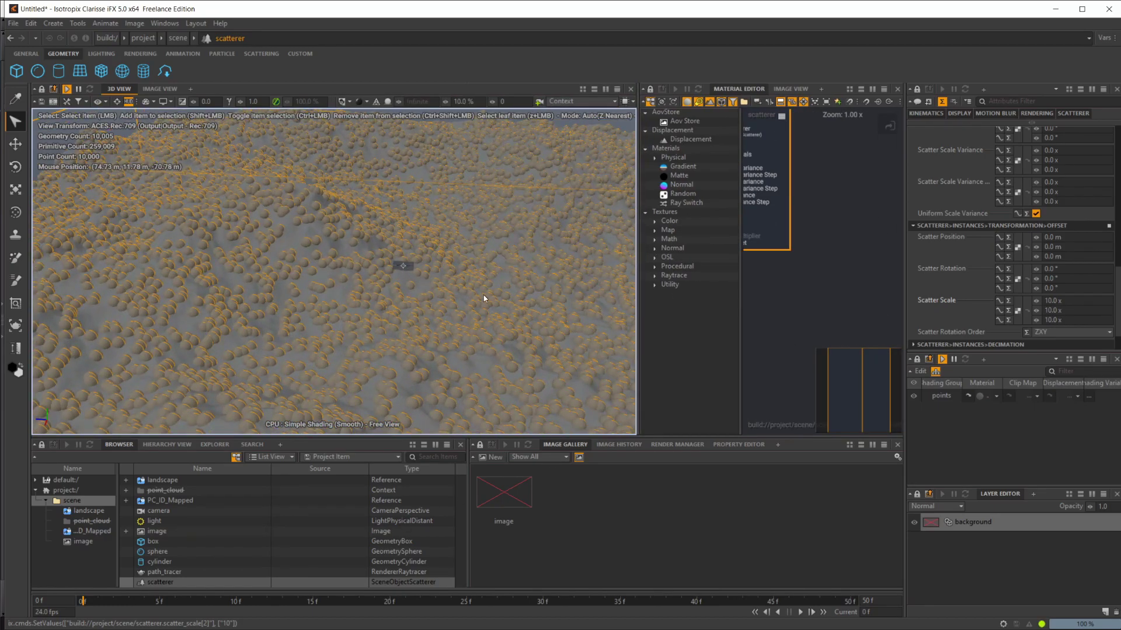
Step: Make room in the material editor and create an Extract Property node beside the scatterer node
drag(739, 259, 446, 274)
drag(597, 275, 640, 272)
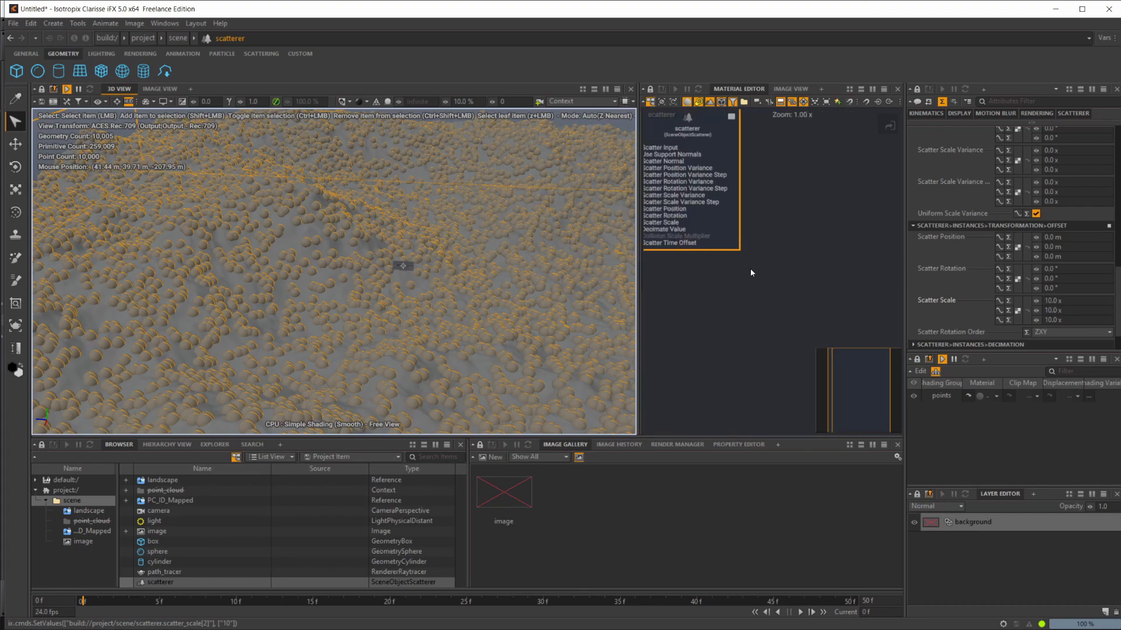
click(641, 308)
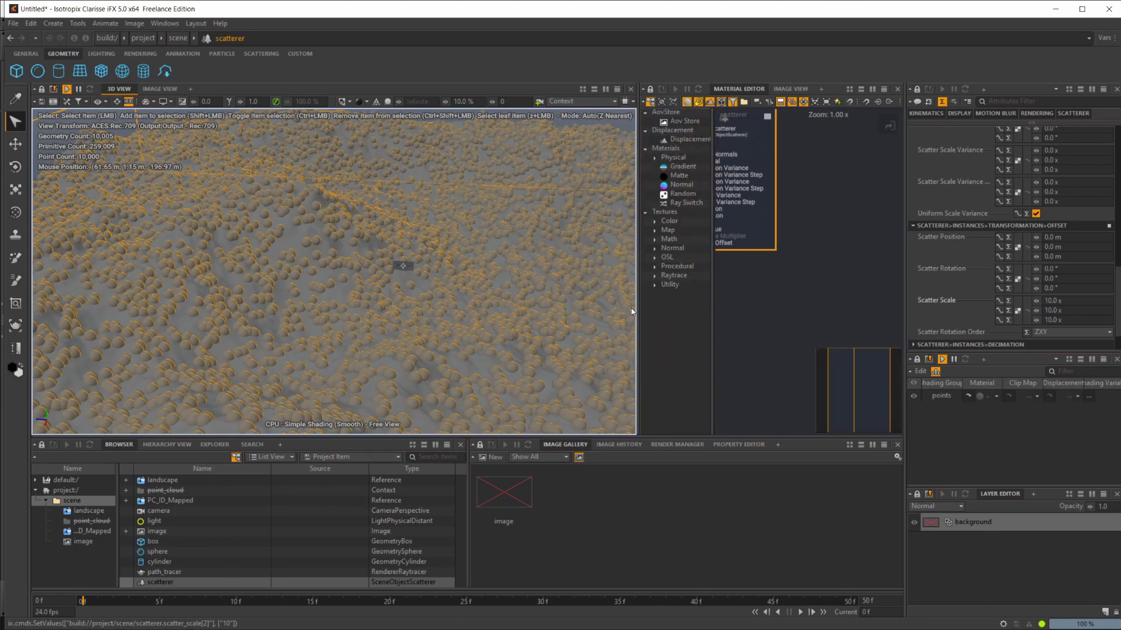
drag(637, 307, 393, 308)
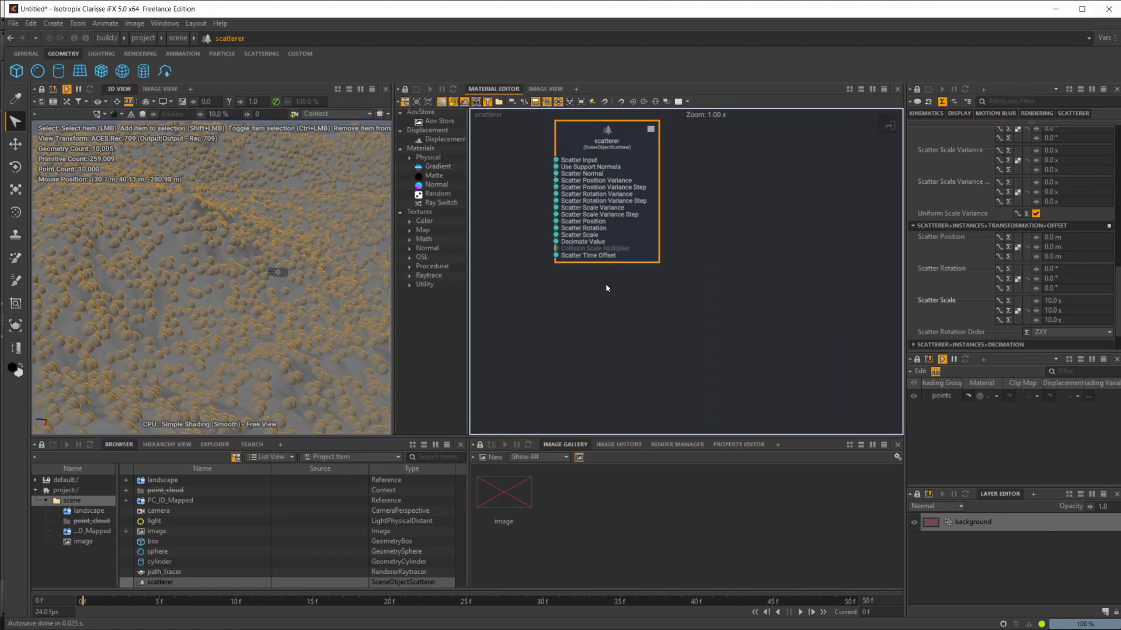
right_click(572, 289)
text(extra)
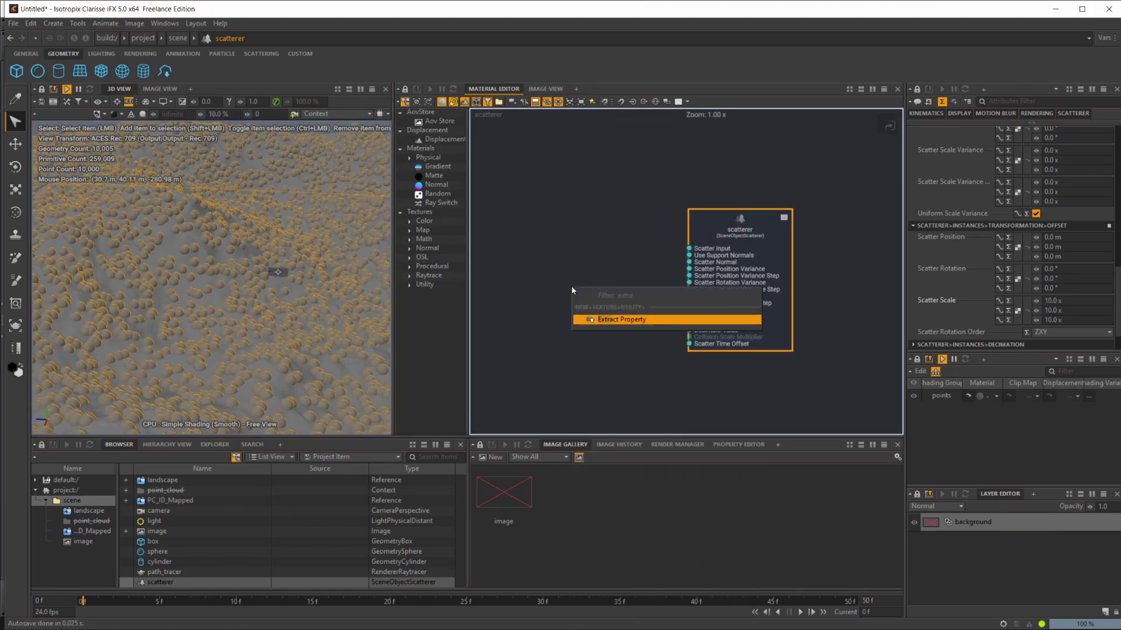
key(Return)
drag(575, 294, 537, 286)
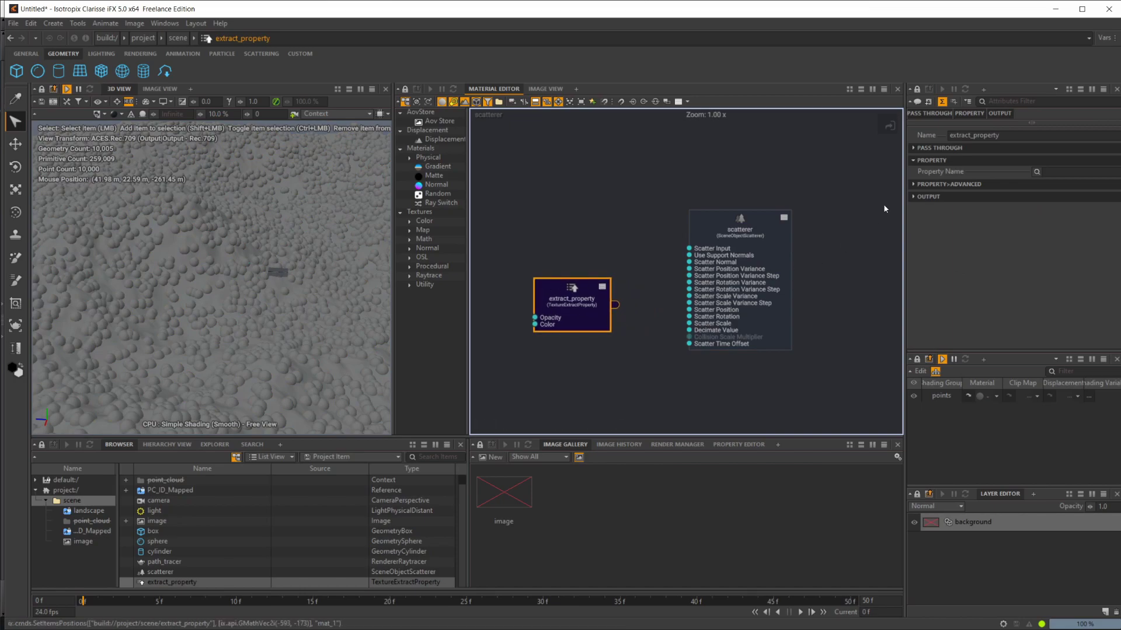
Step: Set the Extract Property node's property name to ID and connect its output to the scatterer's Scatter Input
click(1034, 172)
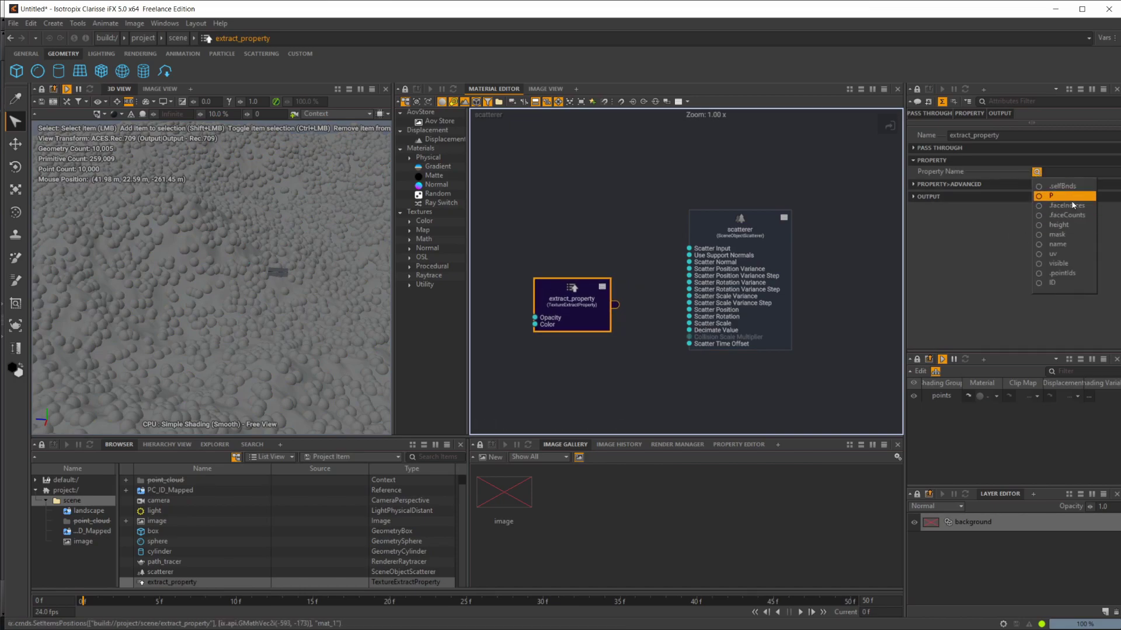
click(1061, 284)
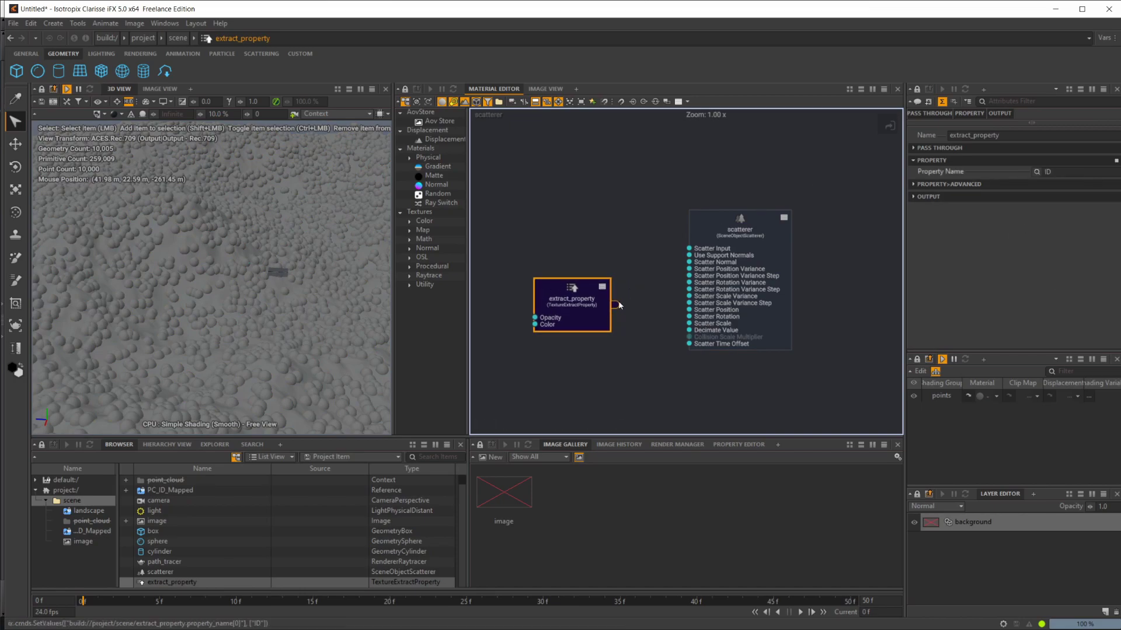
drag(615, 304, 689, 248)
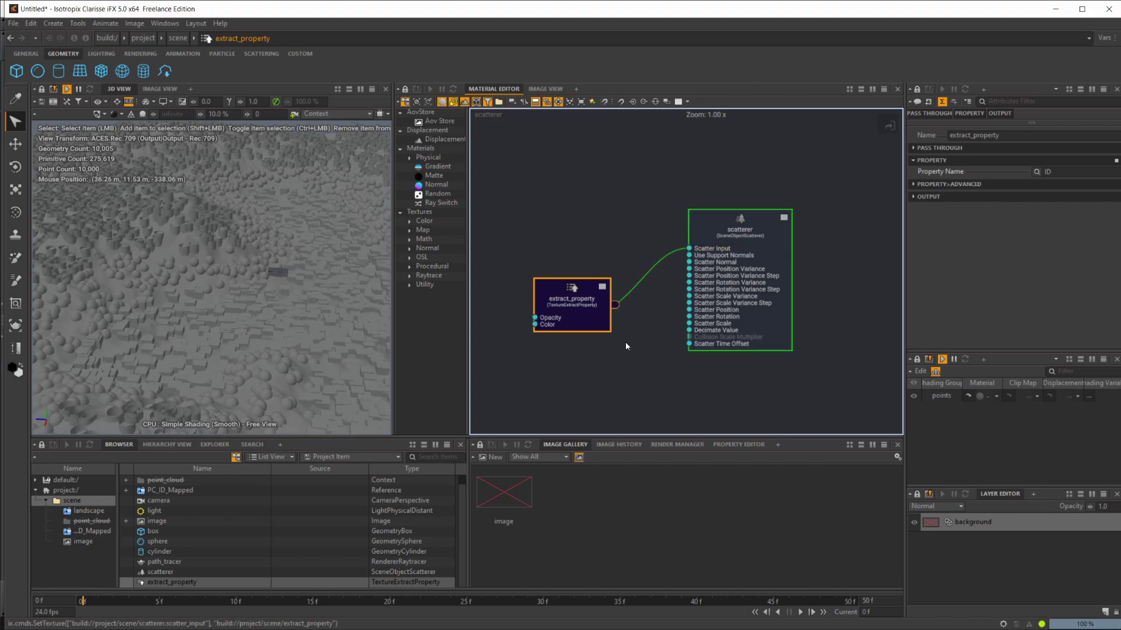
drag(595, 287, 563, 264)
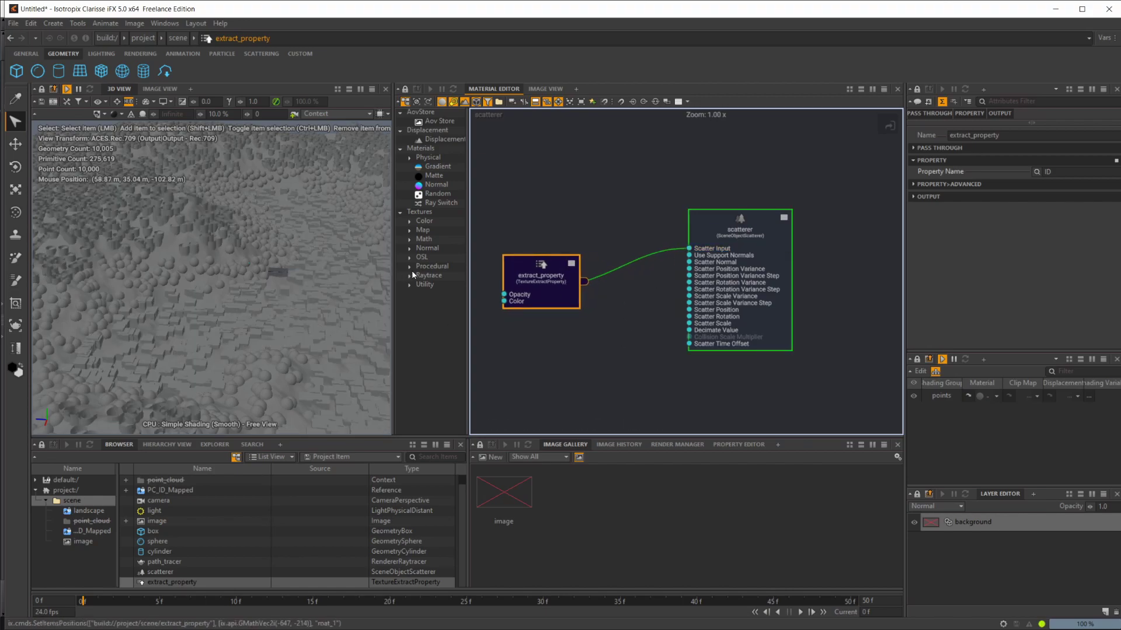
Step: Examine the scattered geometries in an enlarged 3D view and review the scatterer's geometries table
drag(392, 273, 654, 273)
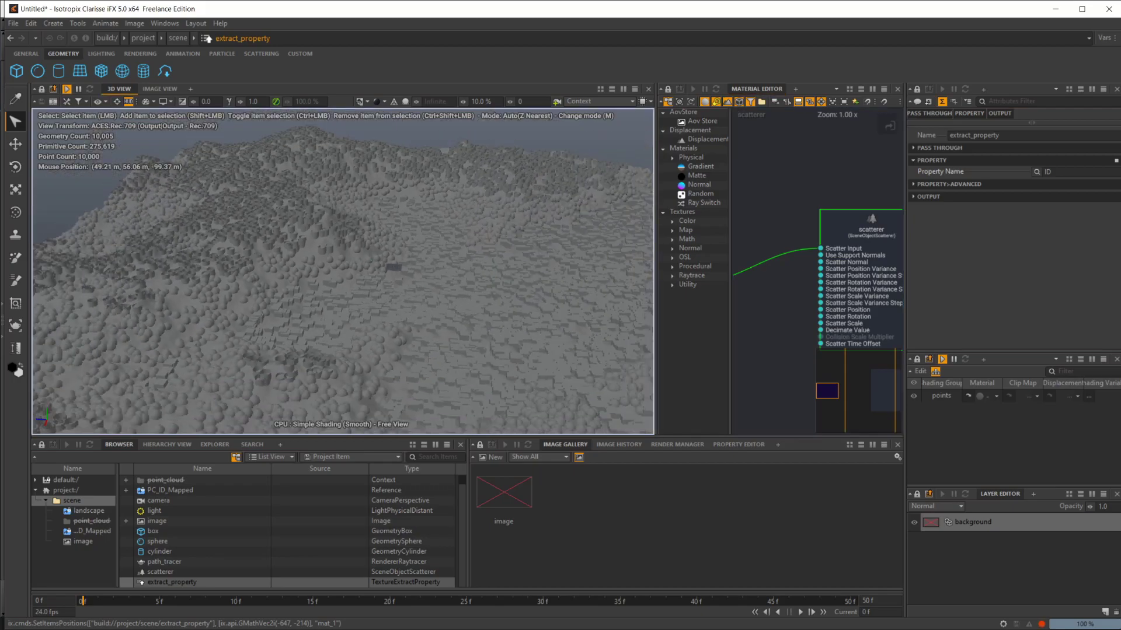
alt+drag(409, 280, 420, 301)
scroll(419, 302, up, 10)
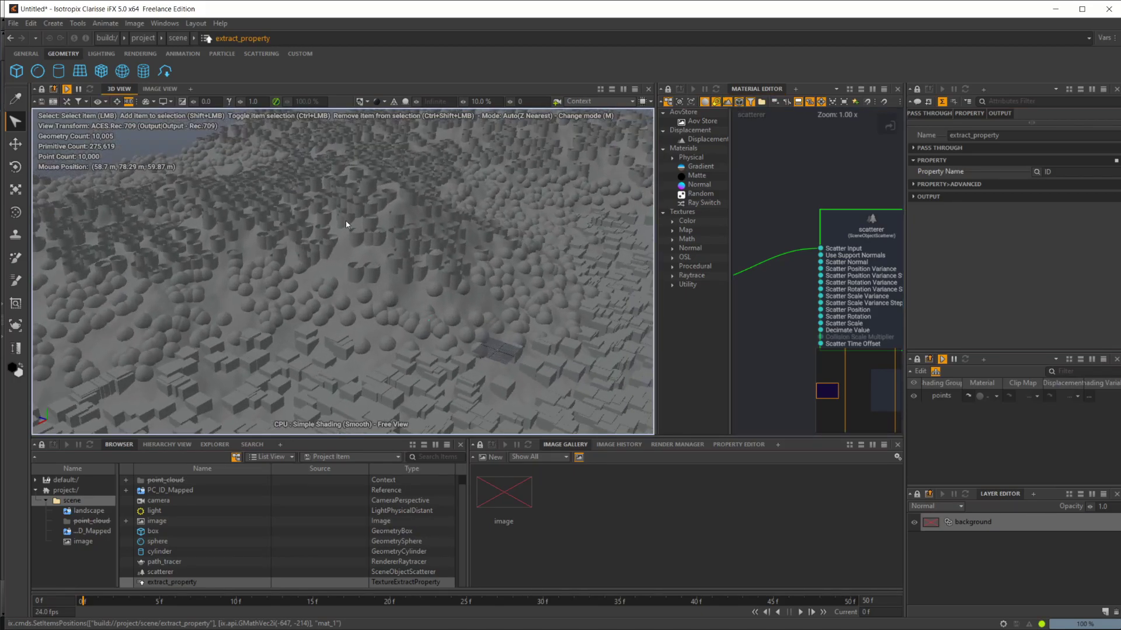
click(196, 572)
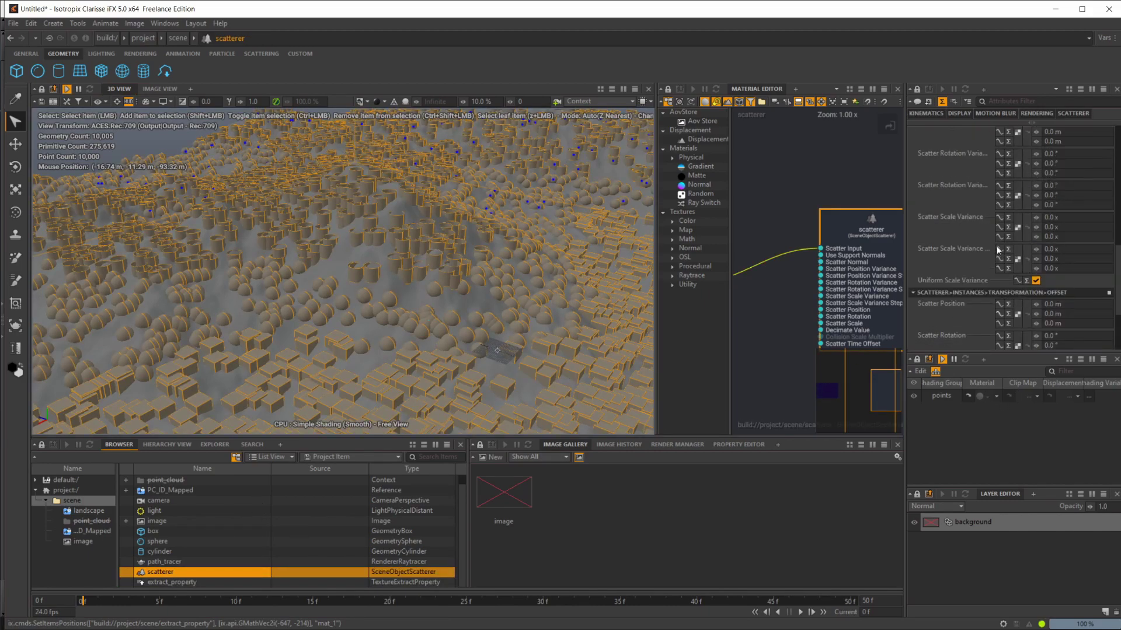
scroll(997, 250, up, 10)
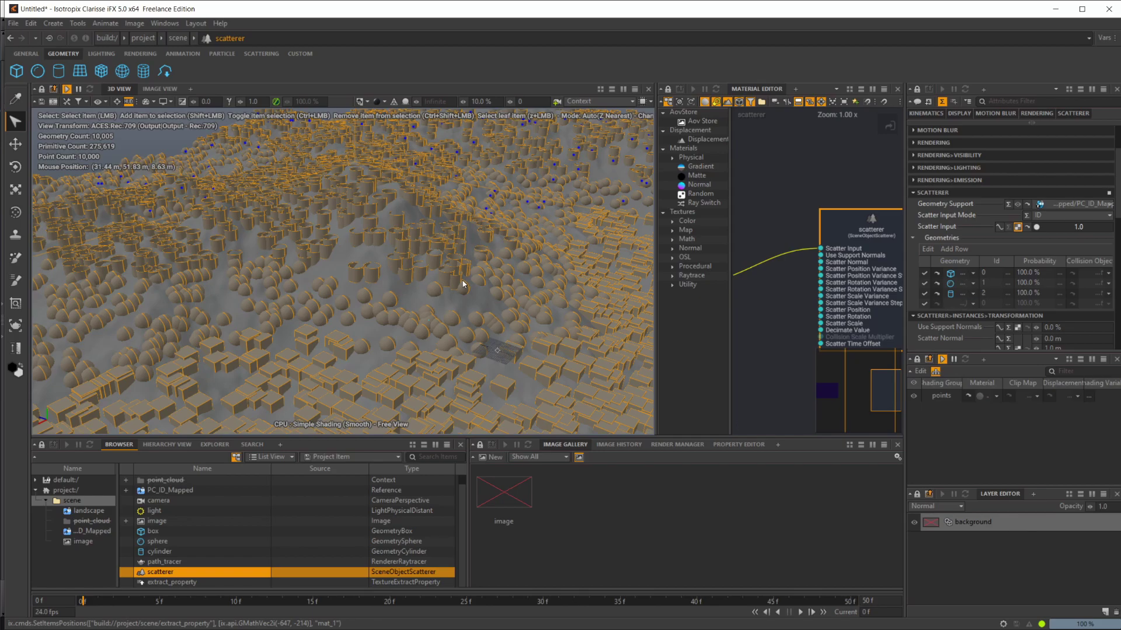
alt+drag(430, 268, 430, 263)
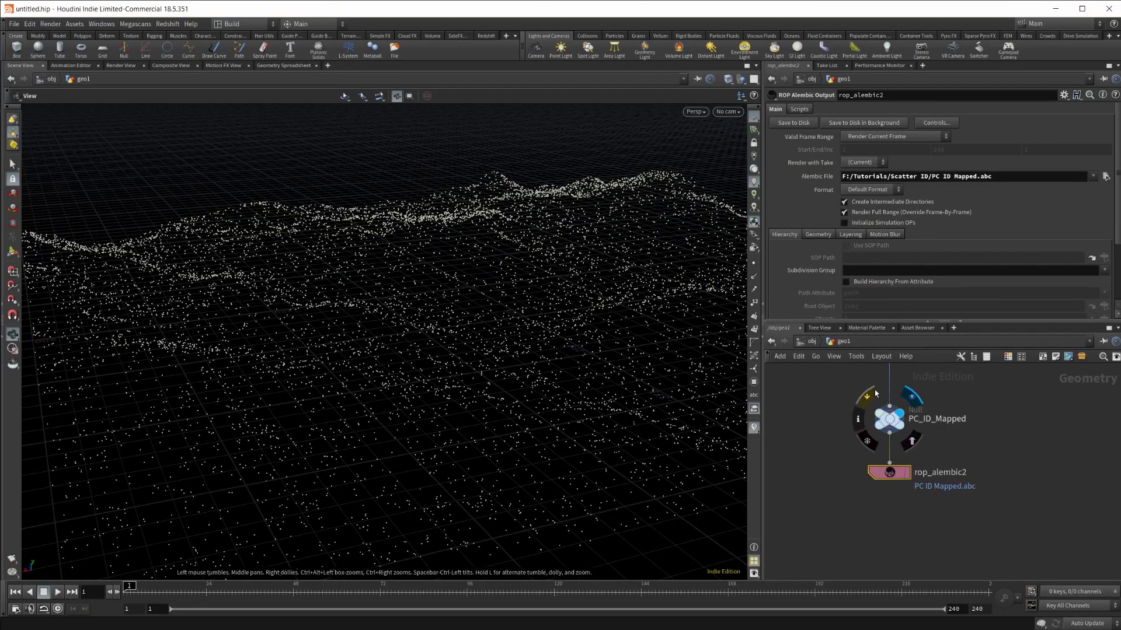
Step: Switch to Houdini and examine the second and third points of the color1 node's attribute ramp
middle_drag(965, 401, 965, 578)
click(907, 399)
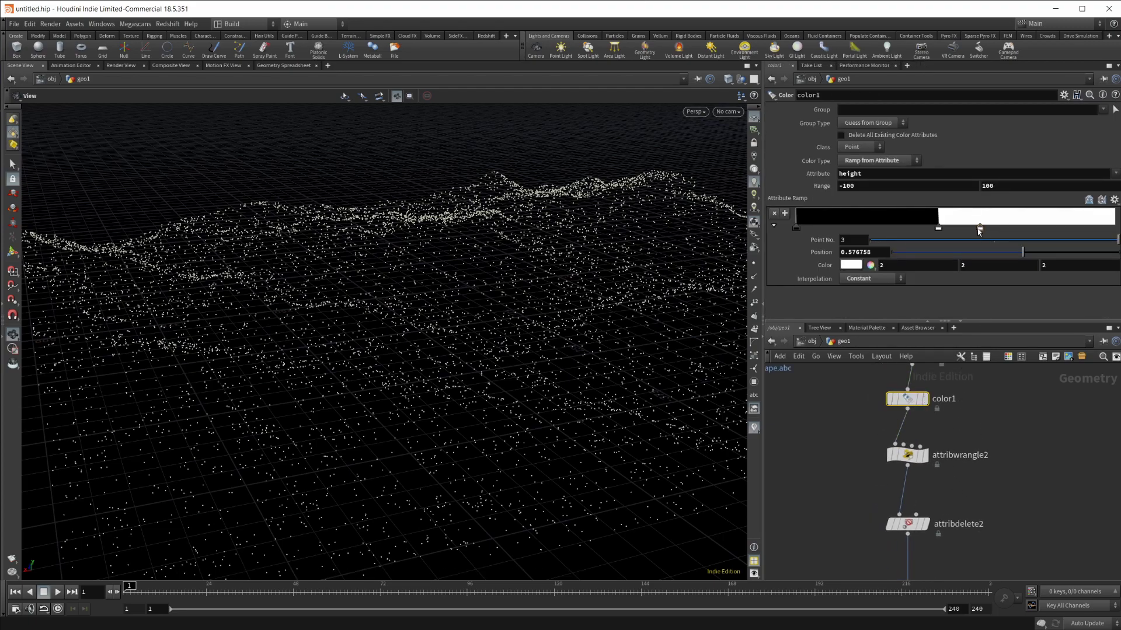
click(939, 228)
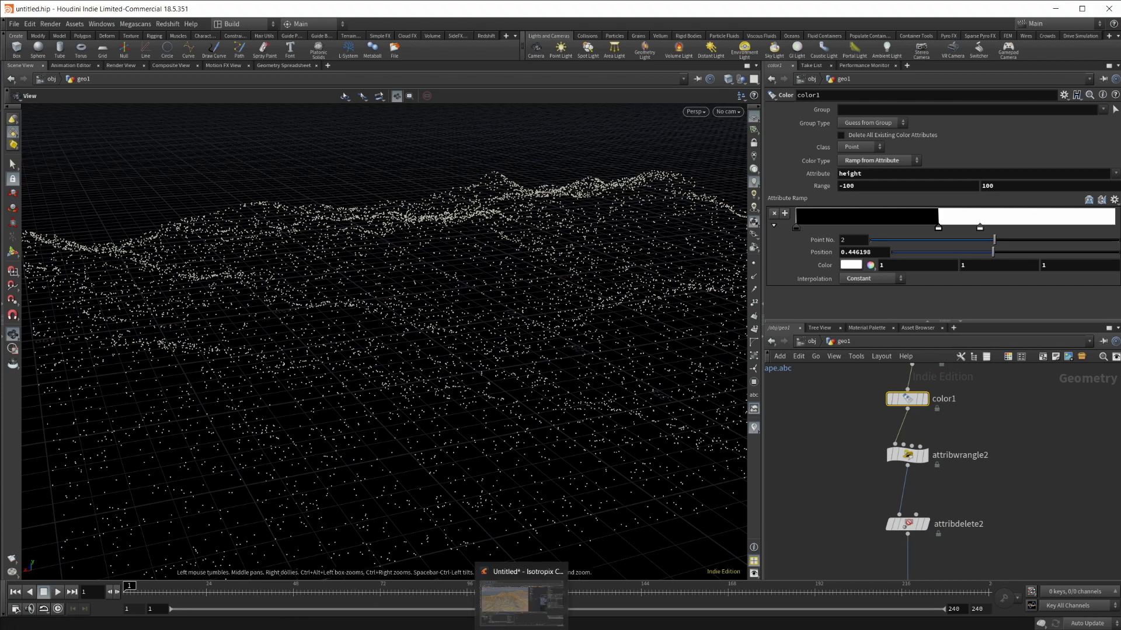
Step: Switch back to Clarisse and inspect how the boxes, spheres and cylinders are distributed across the terrain against their assigned Ids
key(alt+Tab)
alt+drag(541, 314, 302, 331)
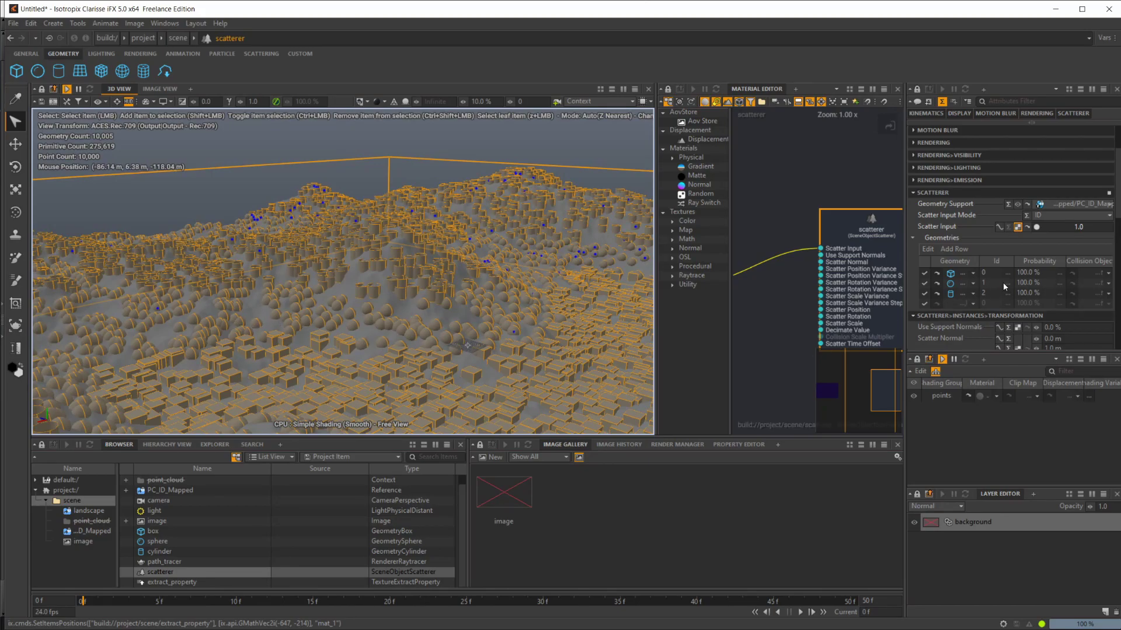
alt+drag(426, 380, 556, 356)
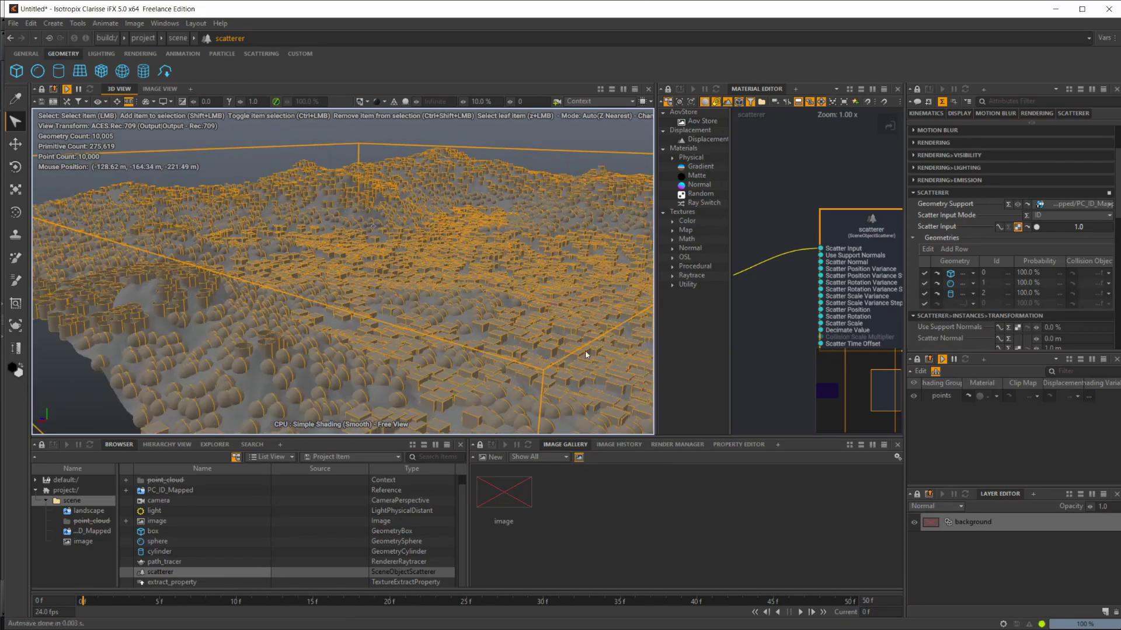
alt+drag(523, 310, 521, 348)
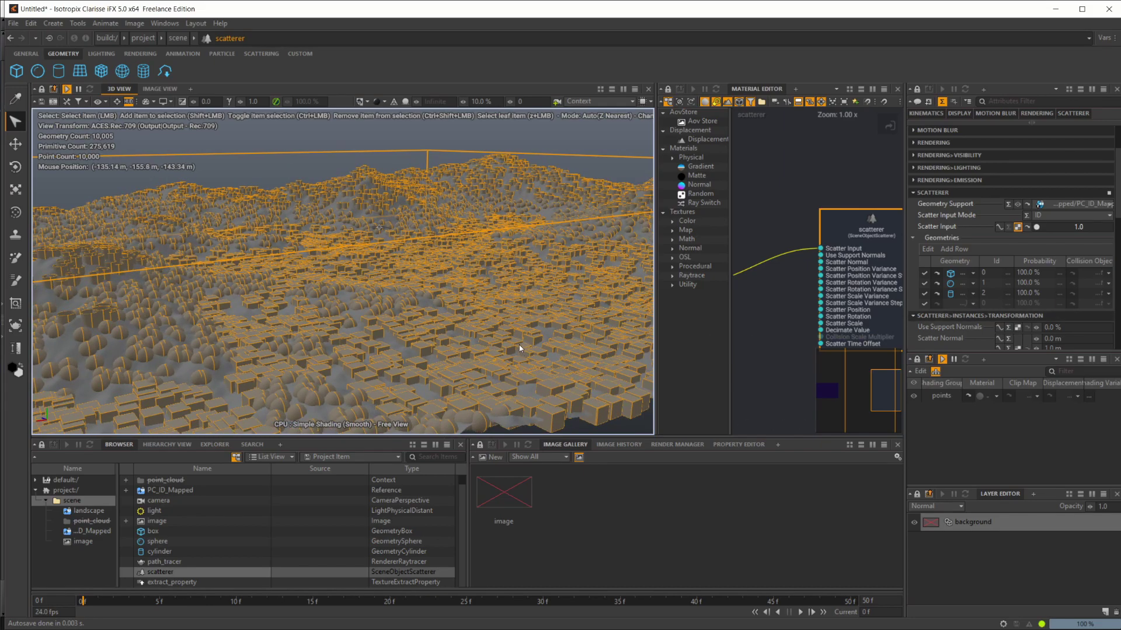
alt+drag(528, 306, 435, 340)
alt+right_drag(335, 286, 435, 286)
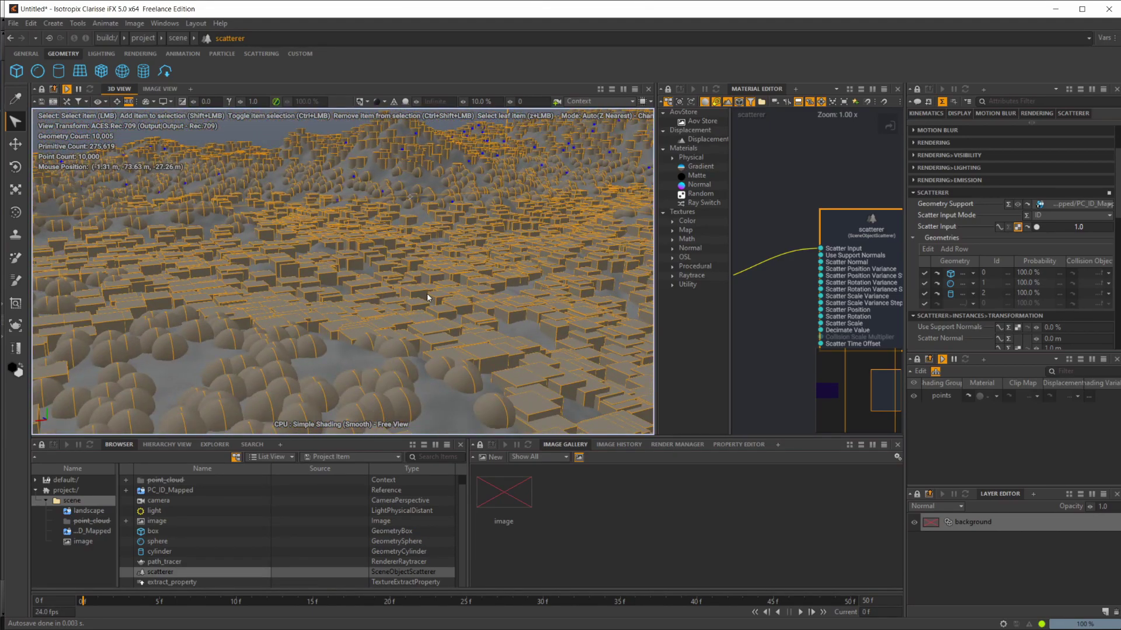
alt+right_drag(489, 372, 322, 272)
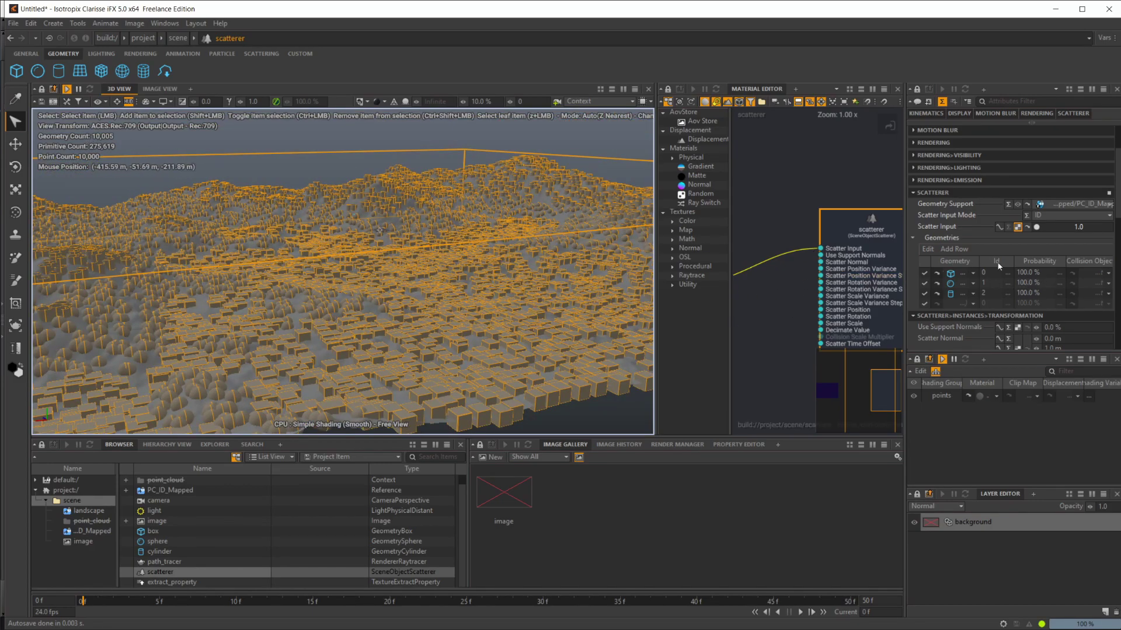
scroll(408, 291, up, 5)
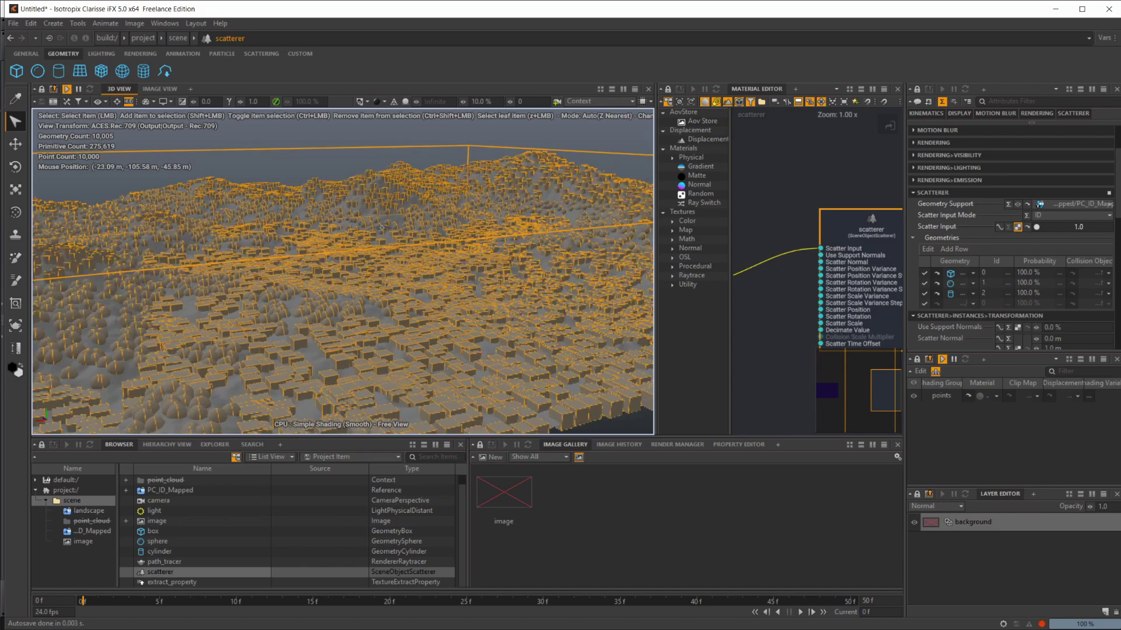
click(924, 303)
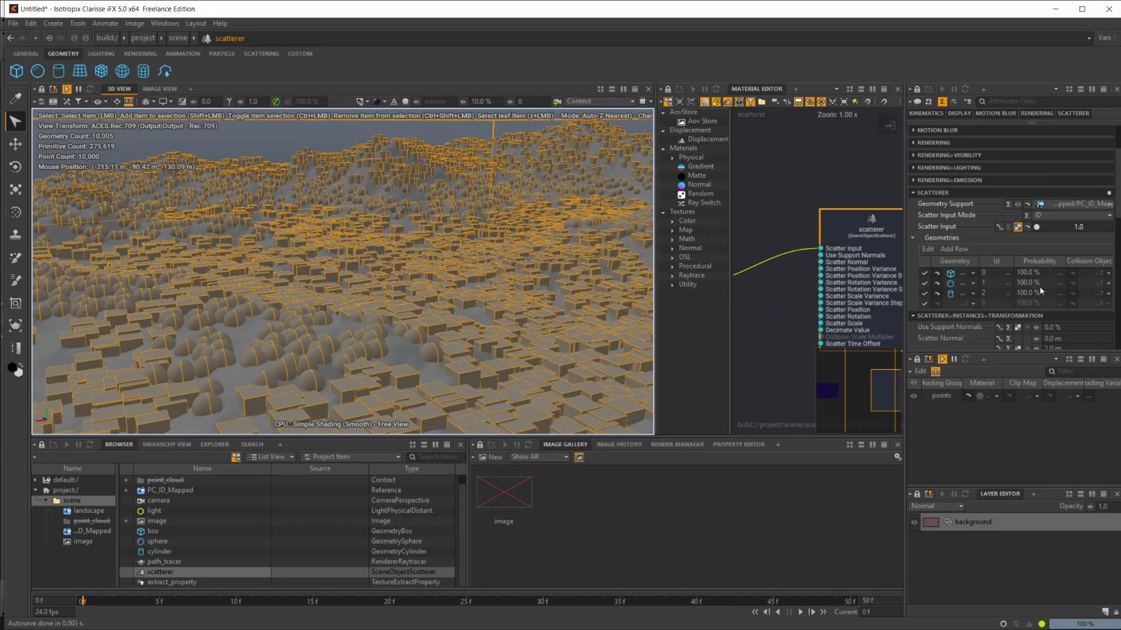
click(1042, 271)
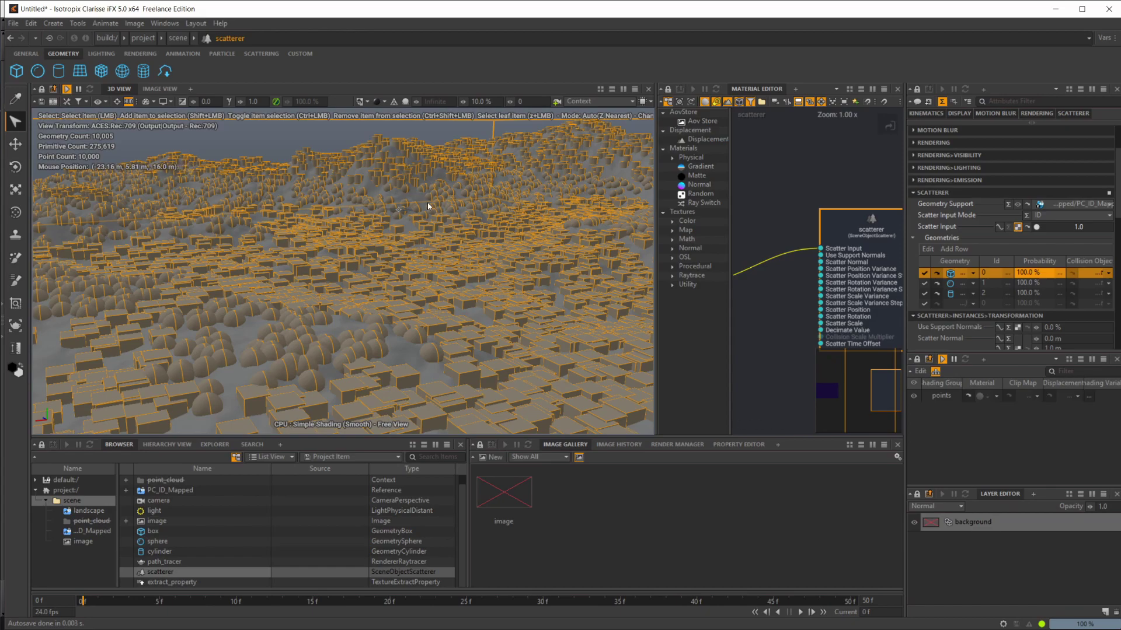
scroll(429, 208, down, 4)
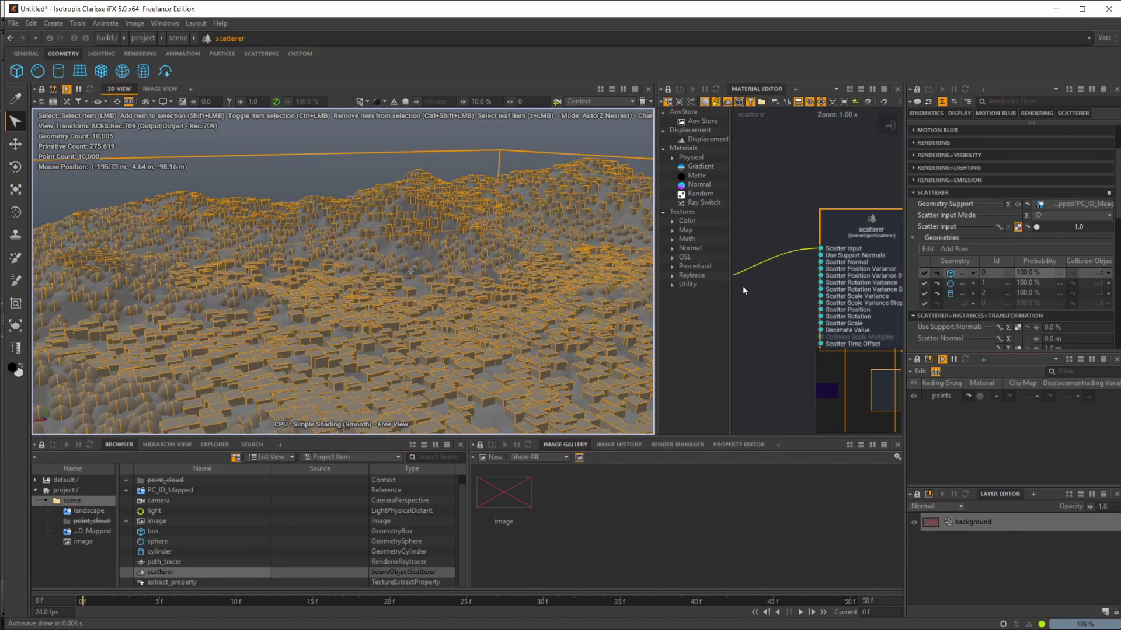
Step: Set the cylinder's Id to 1 in the scatterer's geometries table and inspect the resulting scatter on the terrain
click(992, 296)
double_click(993, 296)
text(1)
key(Return)
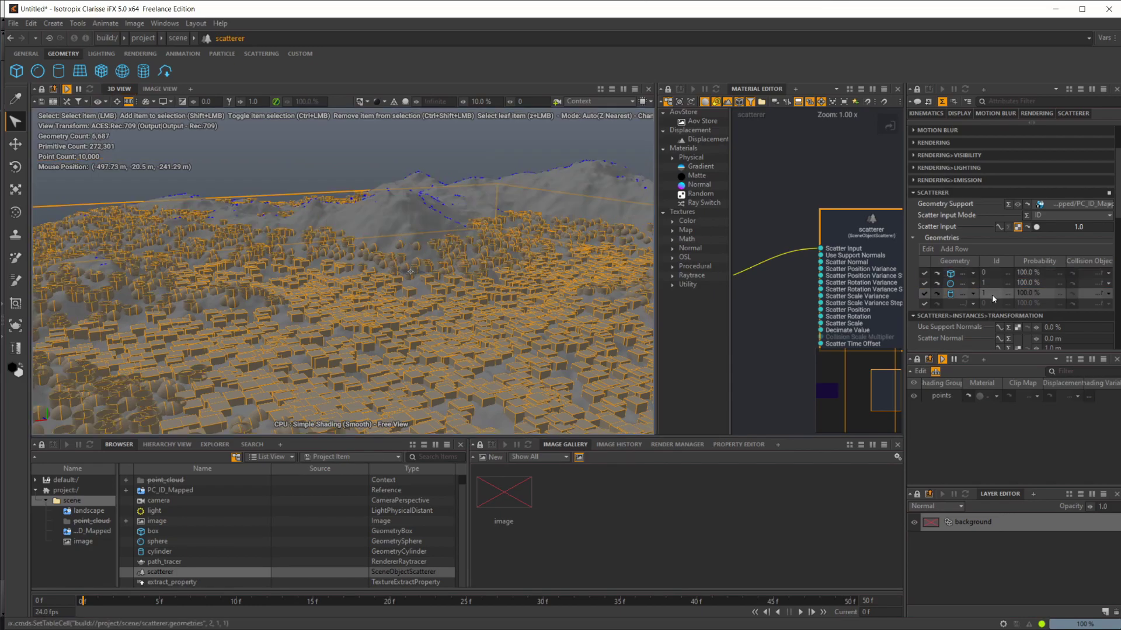
alt+drag(443, 275, 244, 260)
scroll(371, 314, up, 3)
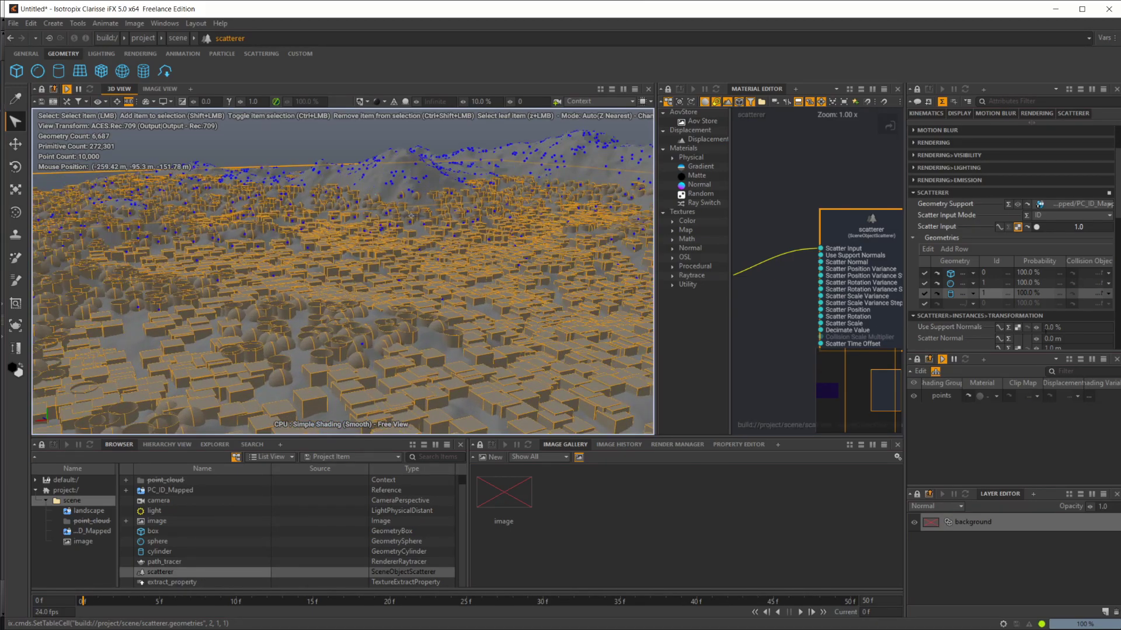
alt+drag(386, 318, 427, 321)
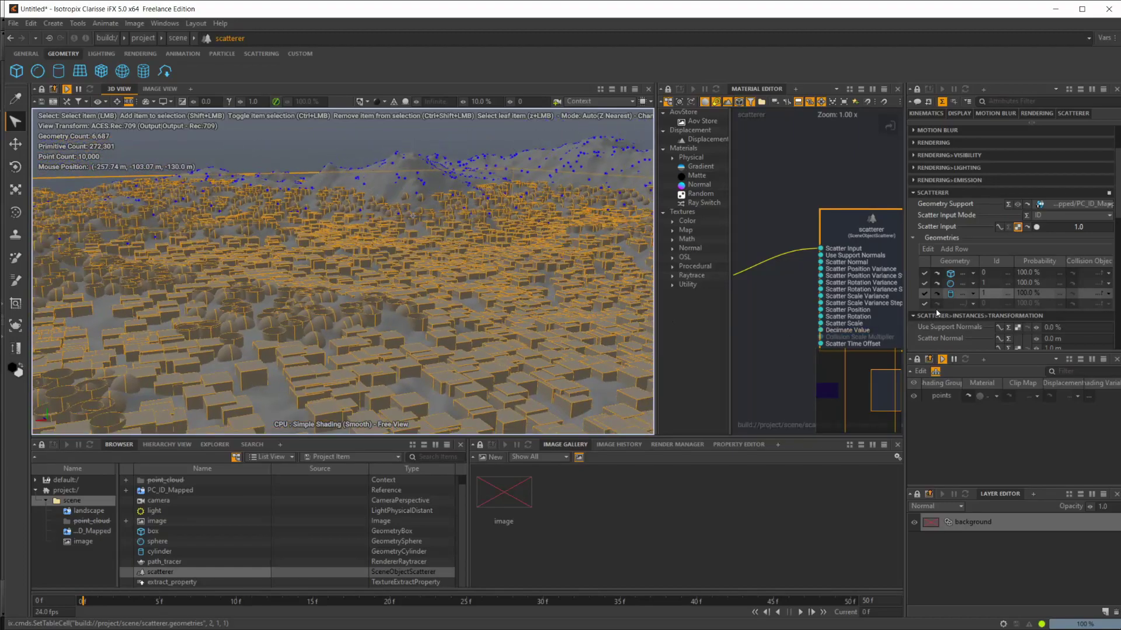
Step: Set the cylinder's Id to 0 so it shares the boxes' areas, and inspect the mixed scatter up close
double_click(988, 295)
key(Return)
scroll(497, 335, down, 3)
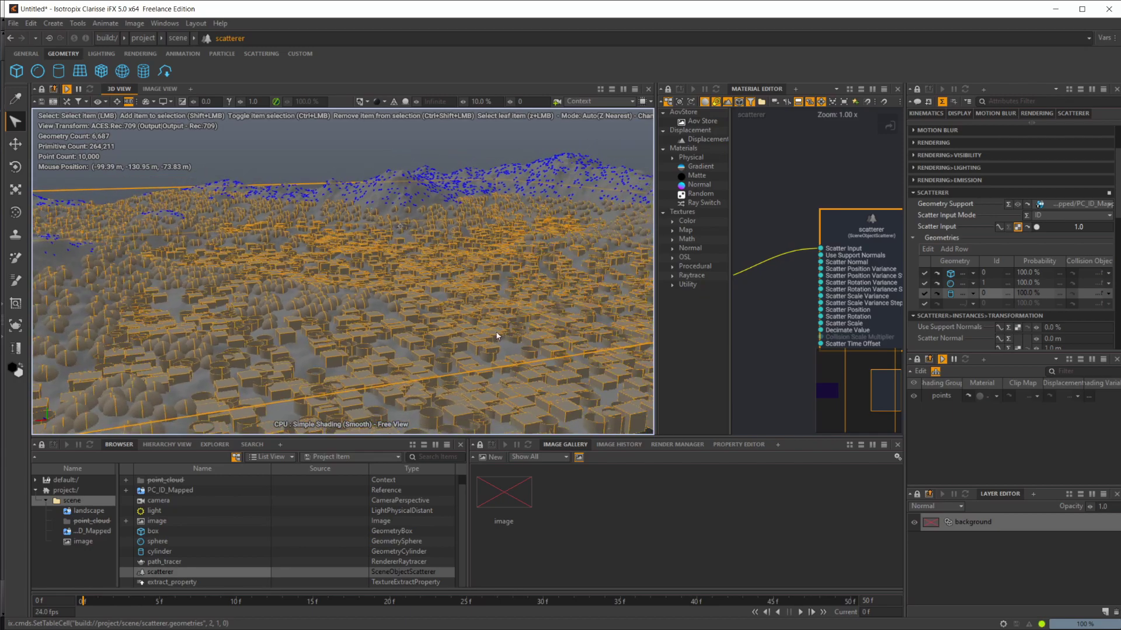
alt+drag(460, 370, 352, 391)
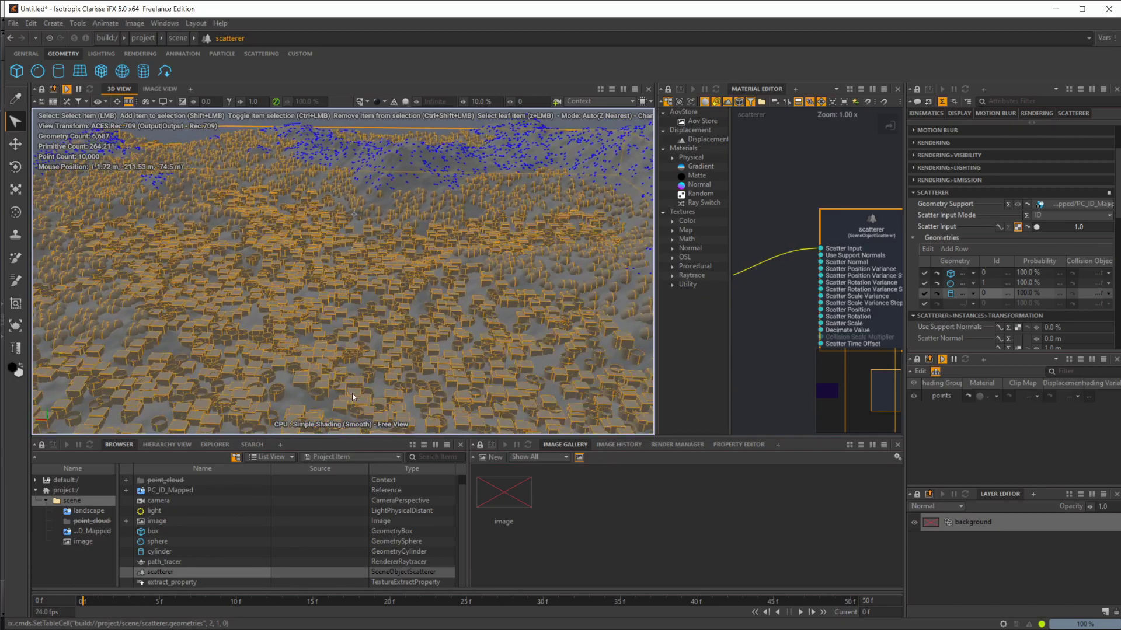
alt+drag(433, 389, 401, 326)
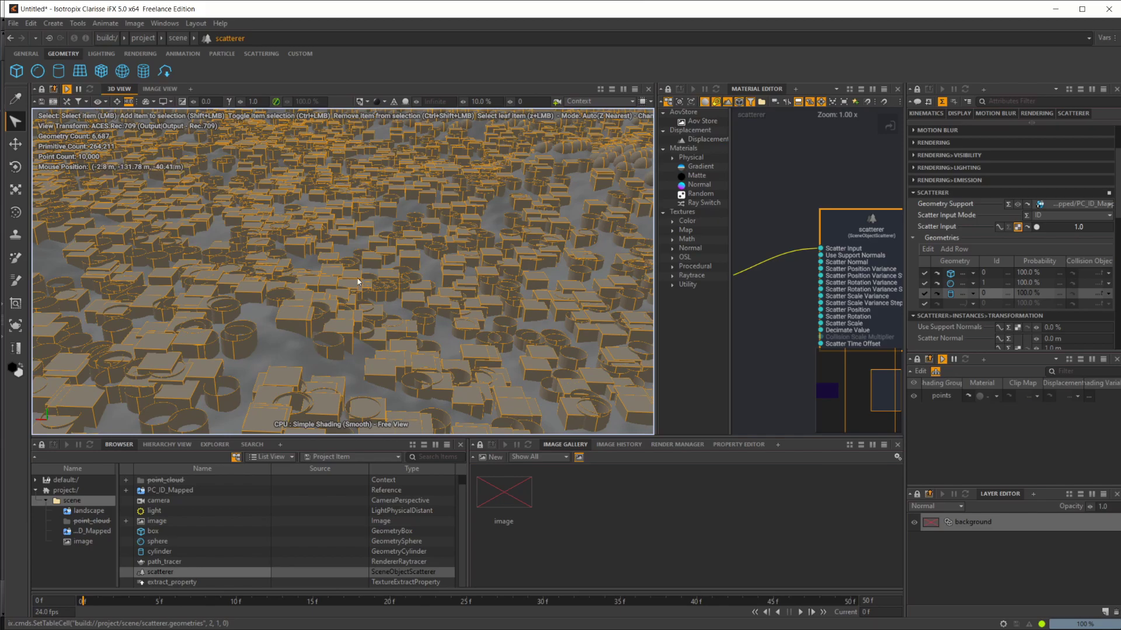
Step: Set the cylinder's Probability to 10% in the geometries table and inspect the distribution across the terrain
double_click(1037, 293)
text(10)
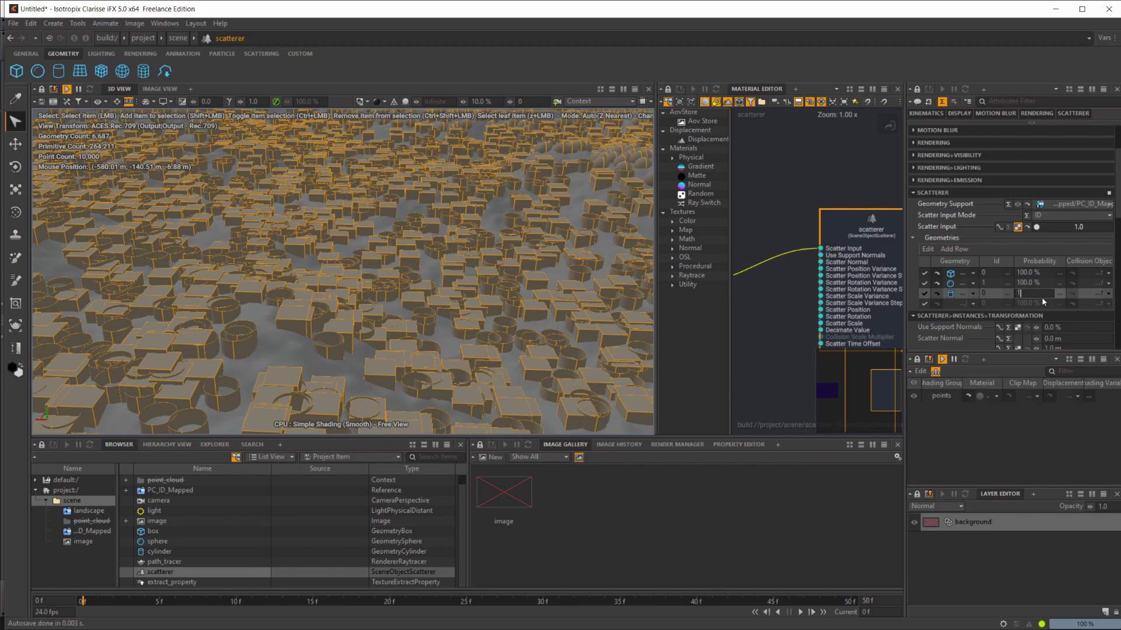
key(Return)
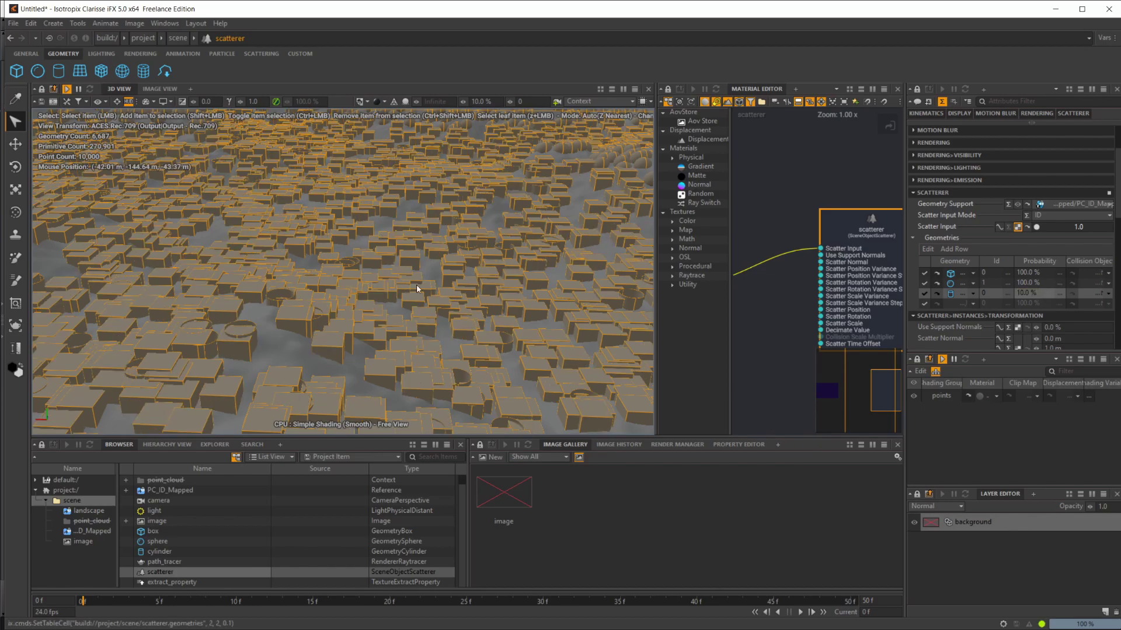
scroll(449, 262, down, 5)
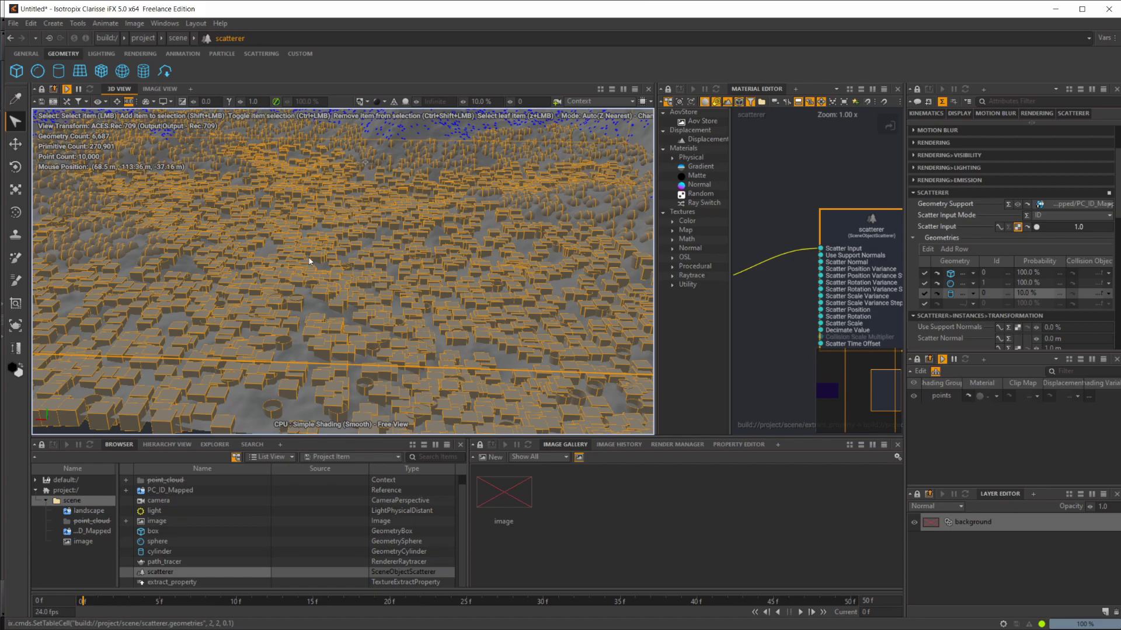
scroll(385, 286, down, 3)
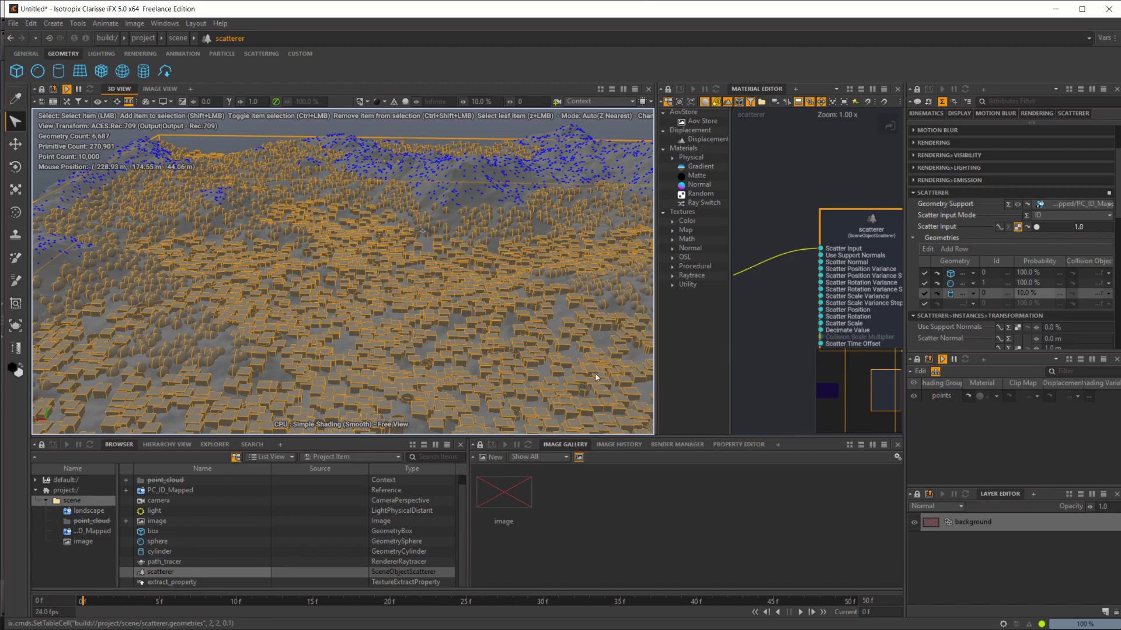
alt+drag(492, 337, 445, 318)
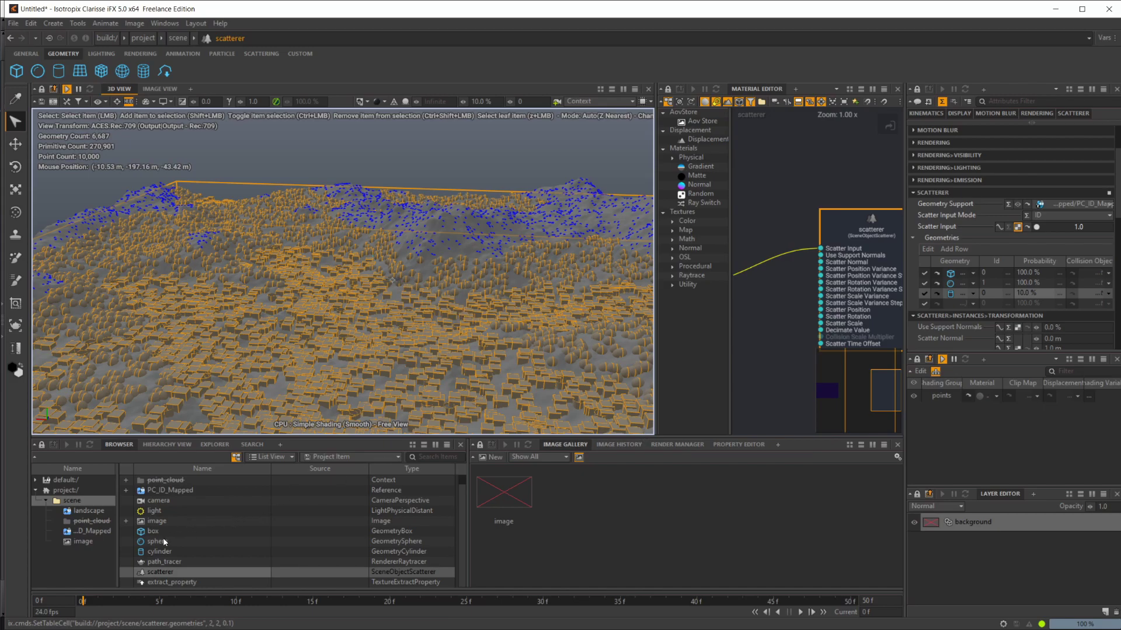
Step: Disable the PC_ID_Mapped reference and re-enable the point_cloud context
click(169, 491)
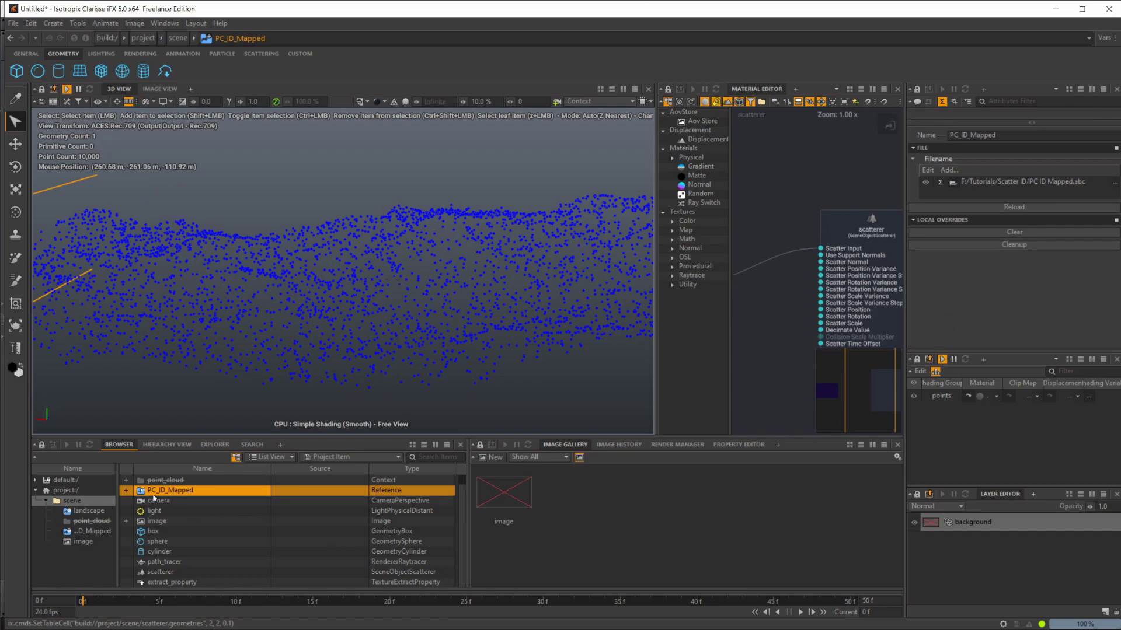
click(171, 481)
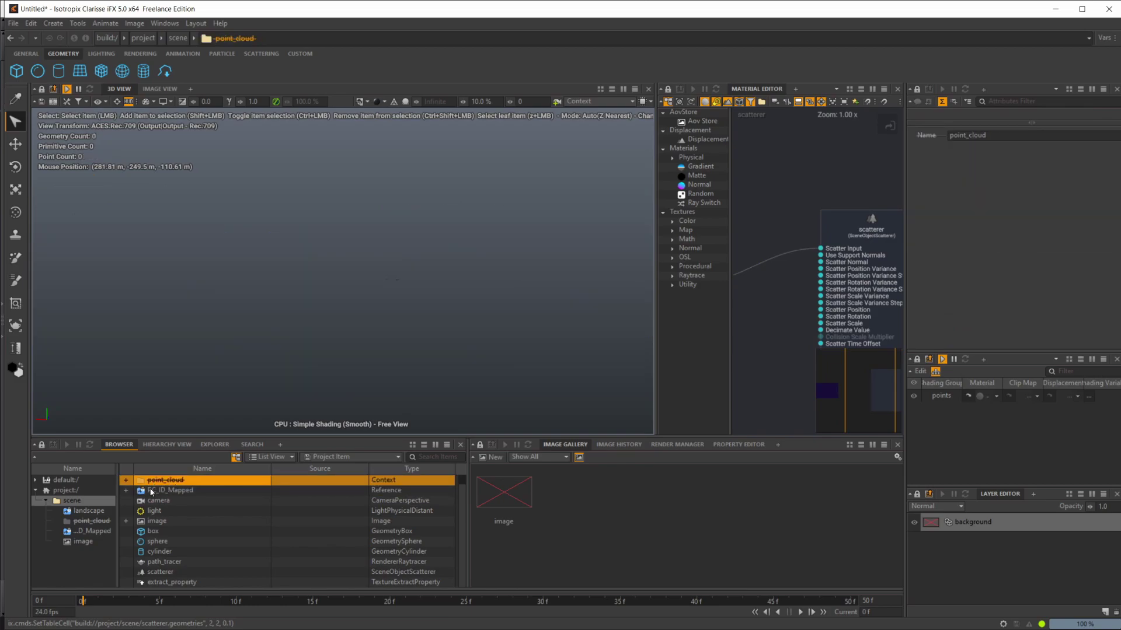
click(169, 492)
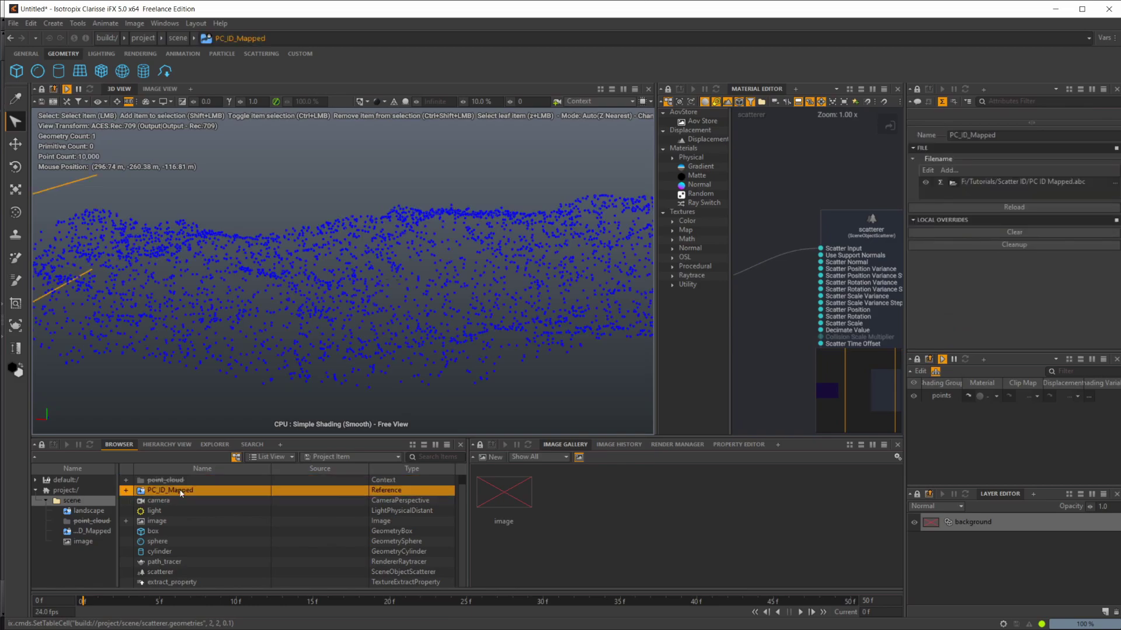
key(ctrl+shift+d)
click(166, 481)
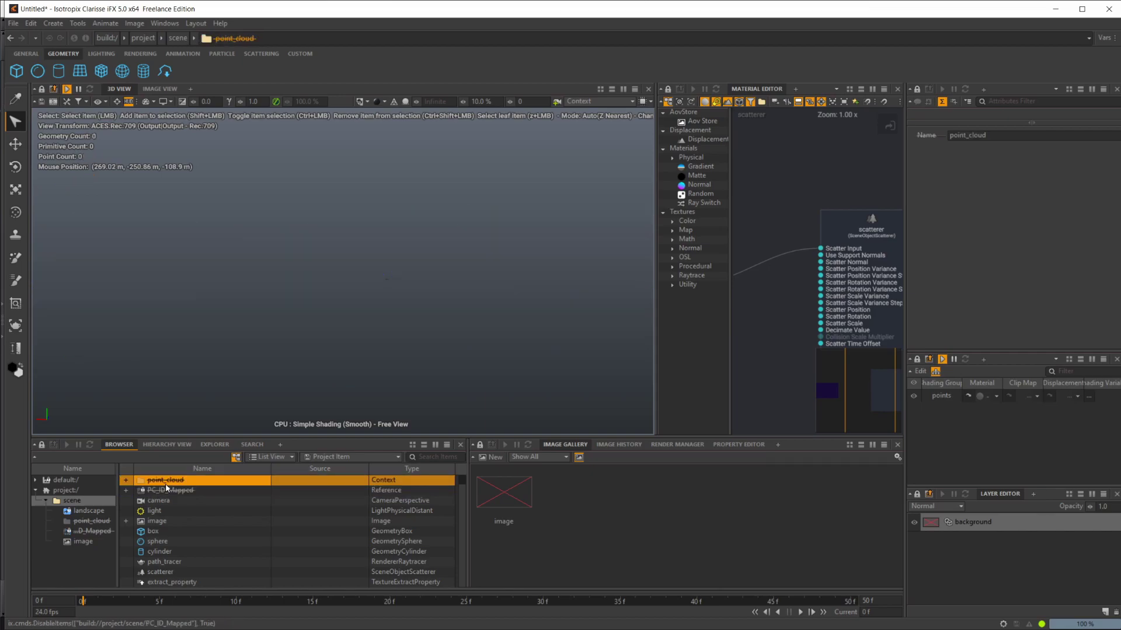
key(ctrl+shift+d)
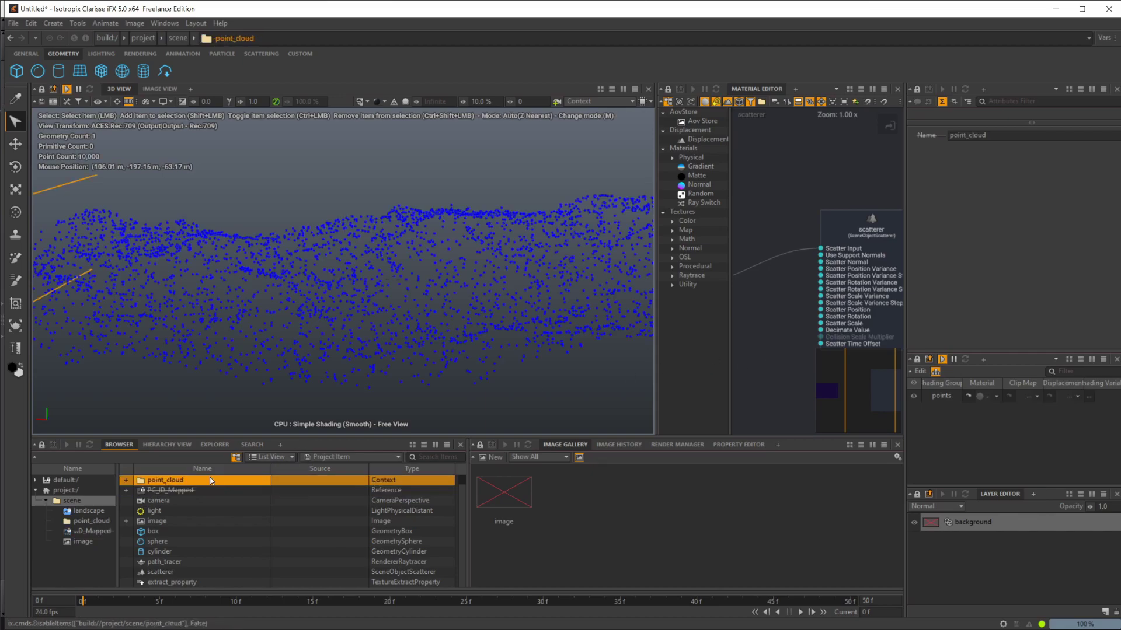
Step: Set the Point Count of the point cloud inside the point_cloud context to 5000
double_click(192, 480)
click(192, 481)
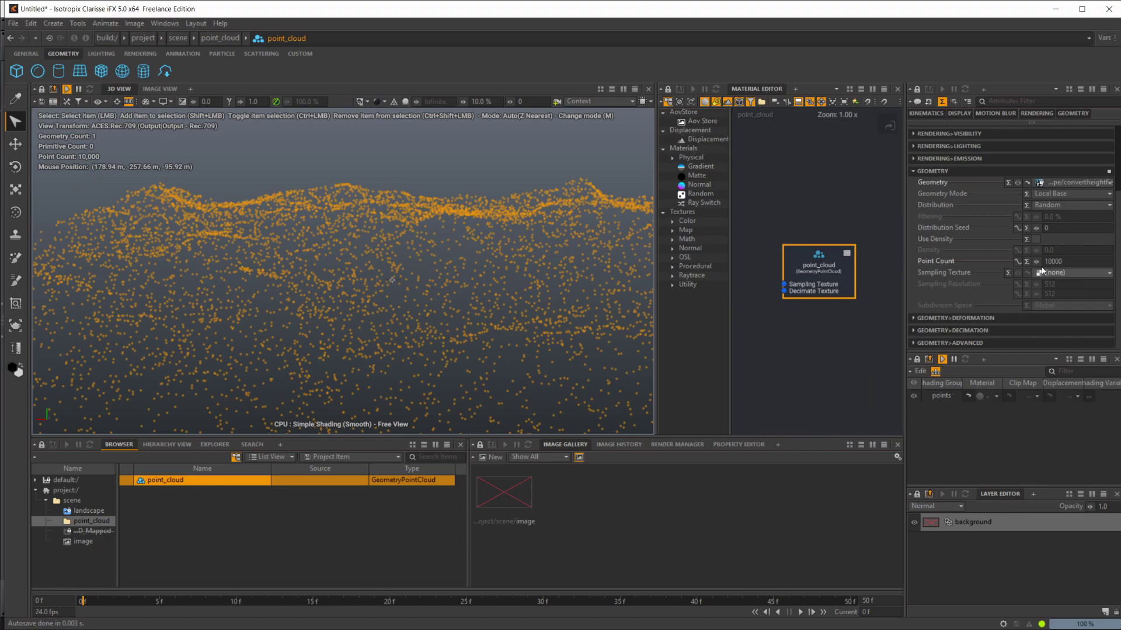
click(1048, 262)
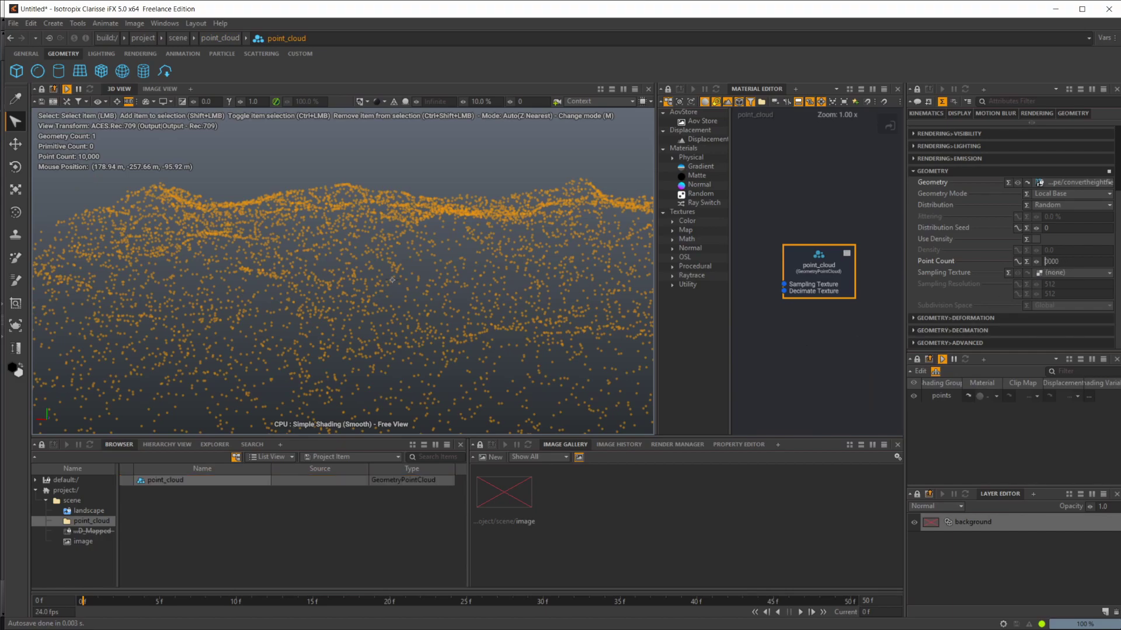
text(5)
key(Return)
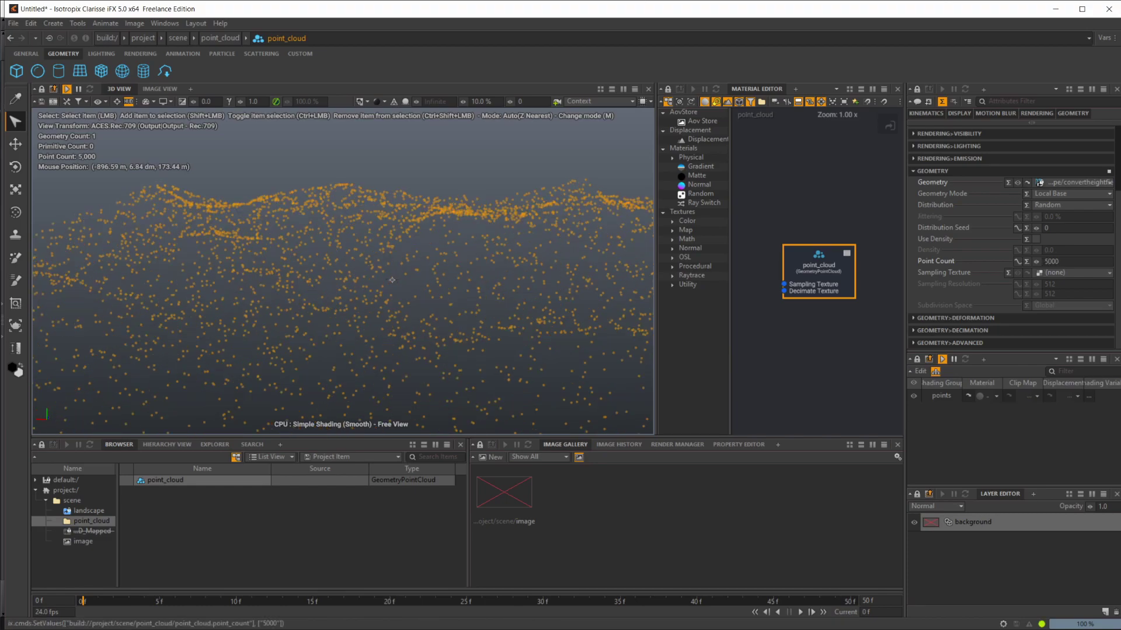
Step: Try to export the point_cloud context as Alembic to F:/Tutorials/Scatter ID/PC Export.abc
click(88, 521)
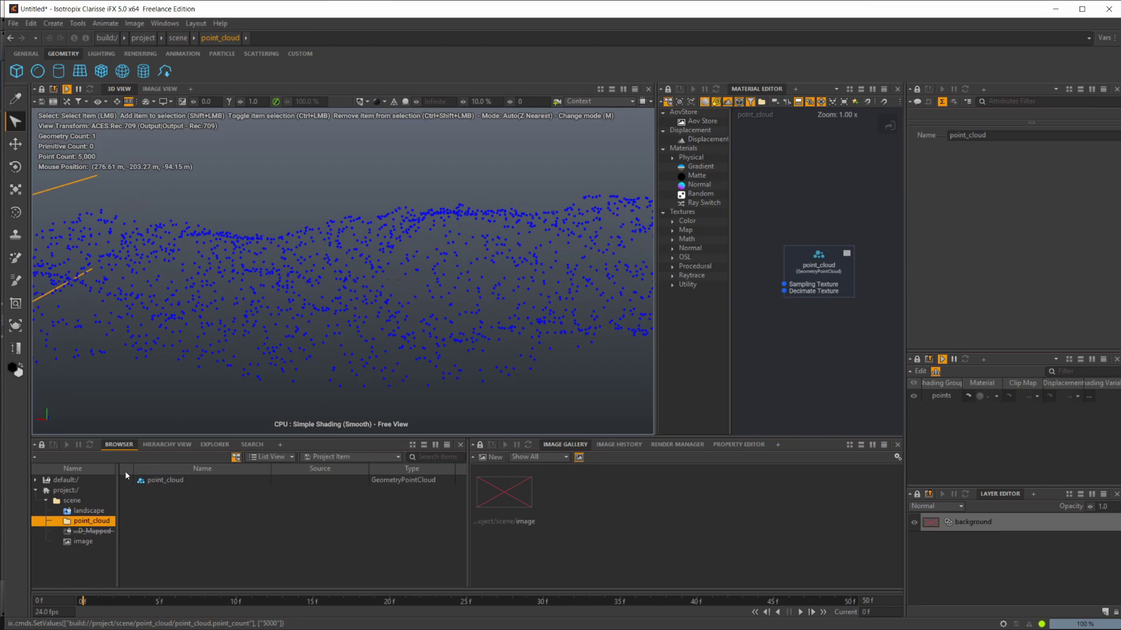
click(13, 23)
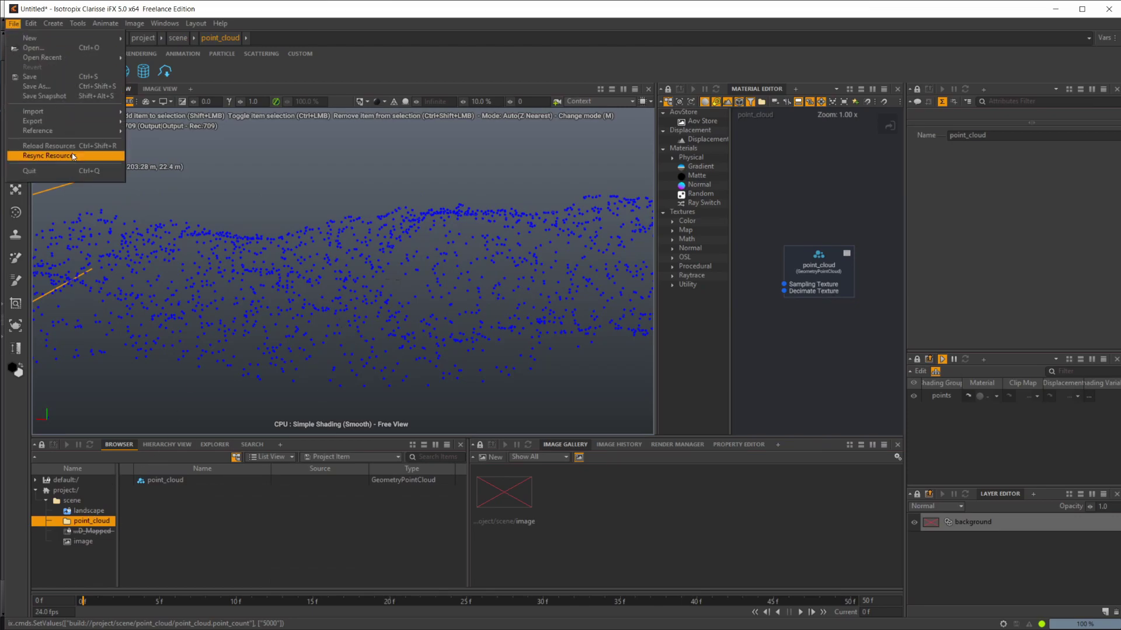
mouse_move(76, 120)
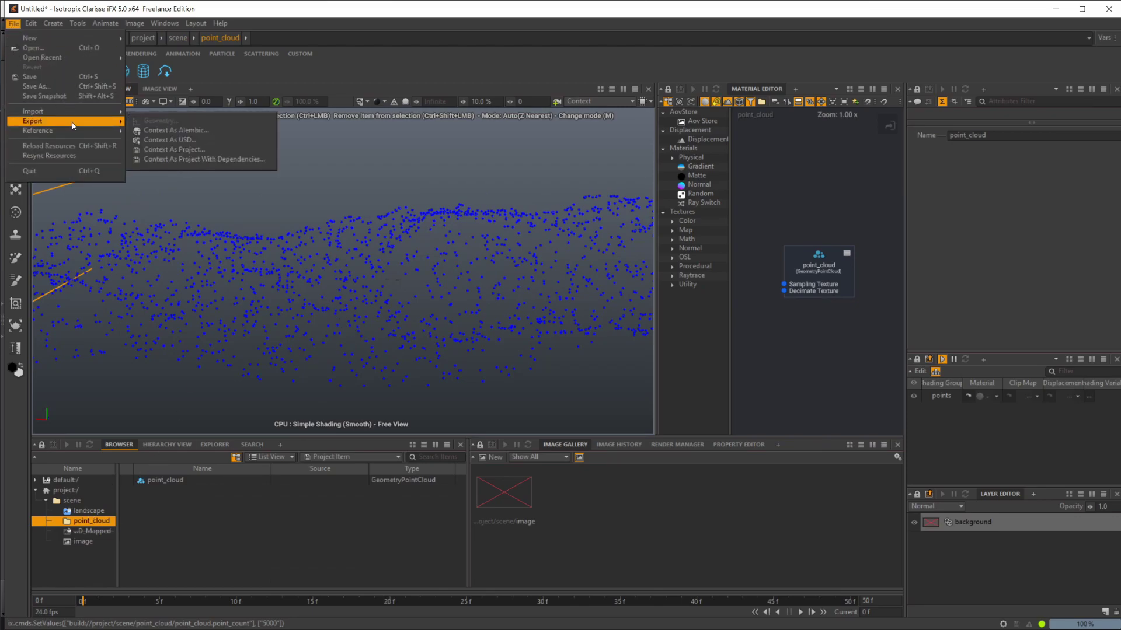
click(191, 134)
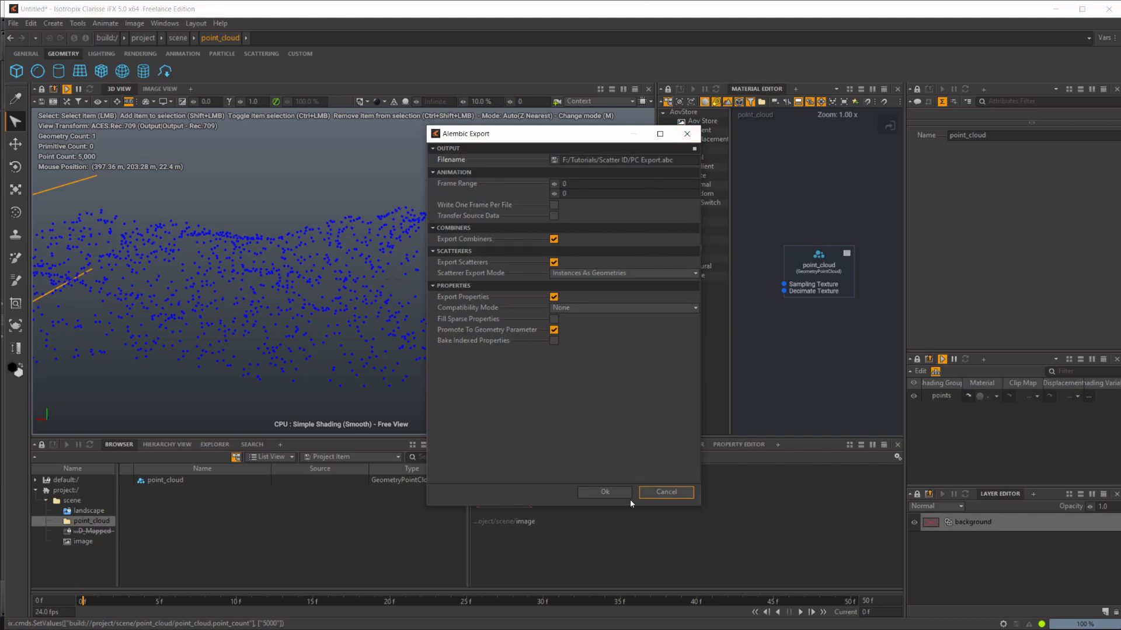
click(607, 492)
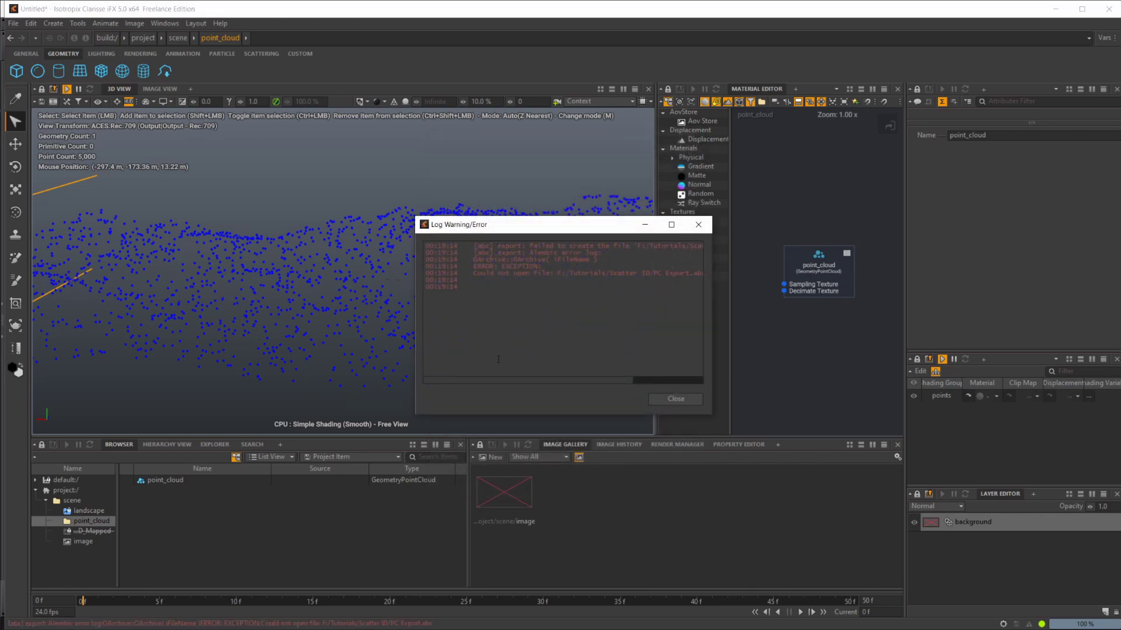
click(666, 397)
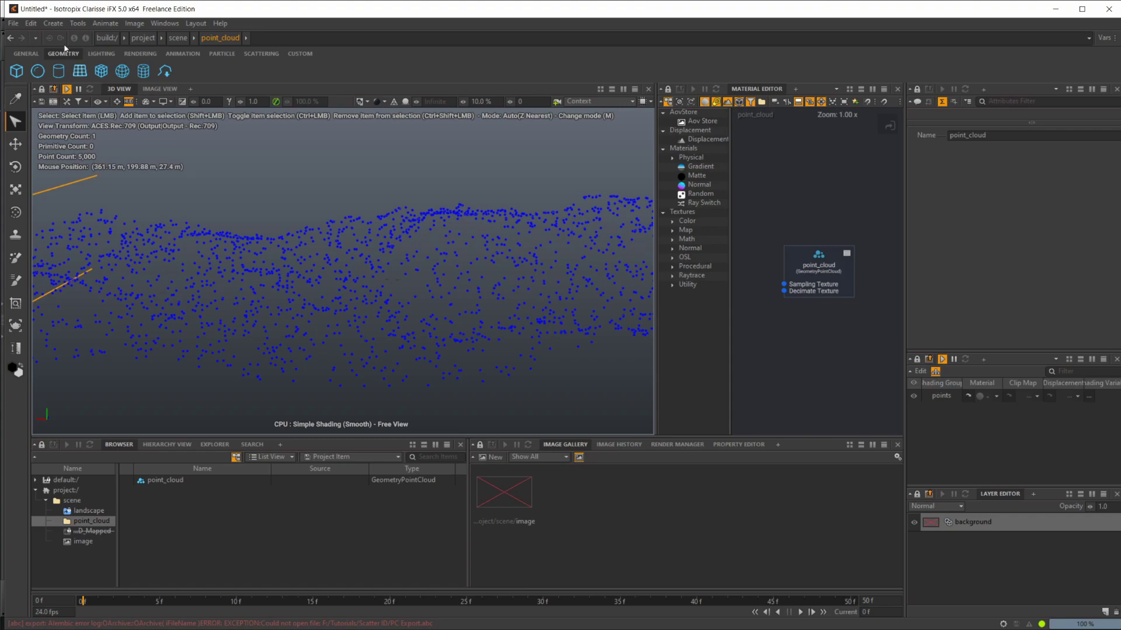
Step: Export the point_cloud context as Alembic under the file name PC Export1.abc in the Scatter ID folder
click(13, 23)
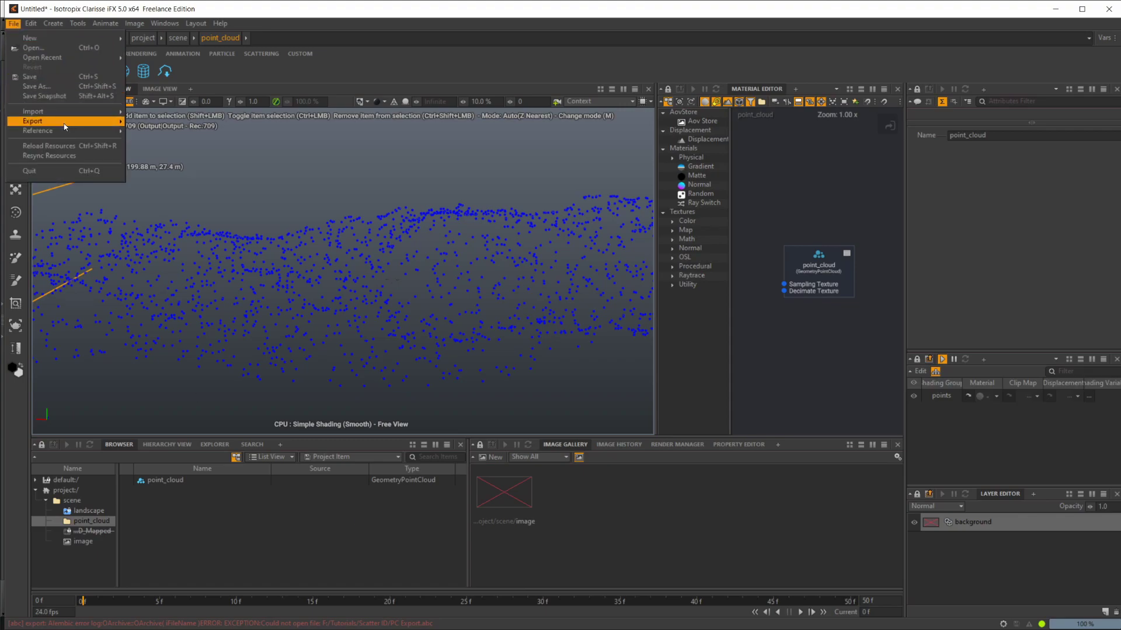
mouse_move(64, 127)
click(175, 132)
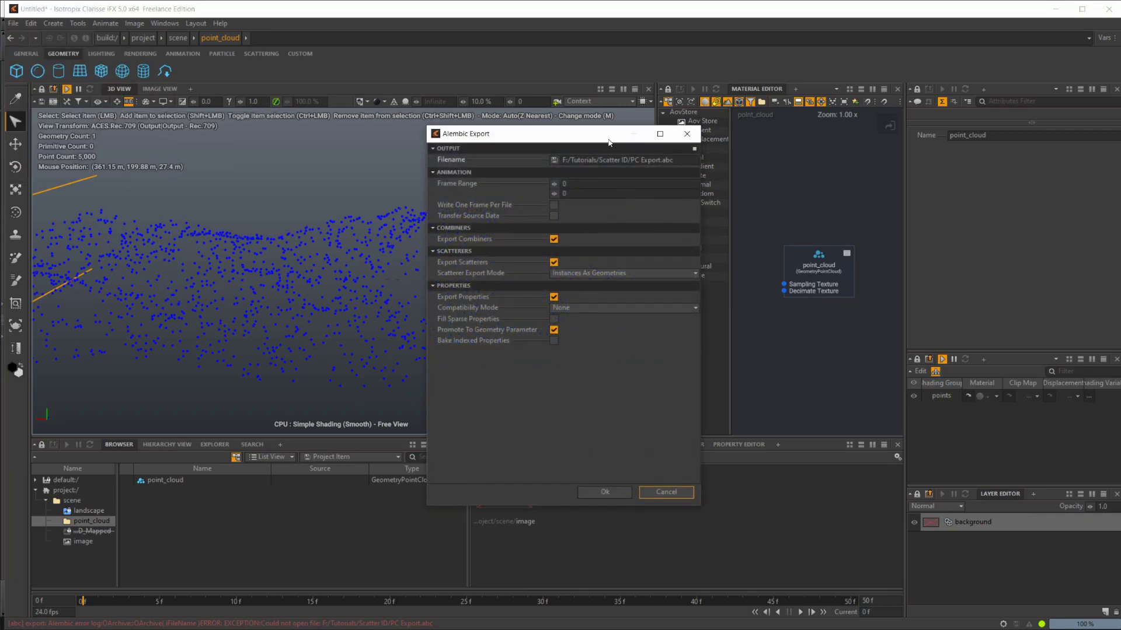
drag(609, 141, 476, 155)
click(530, 173)
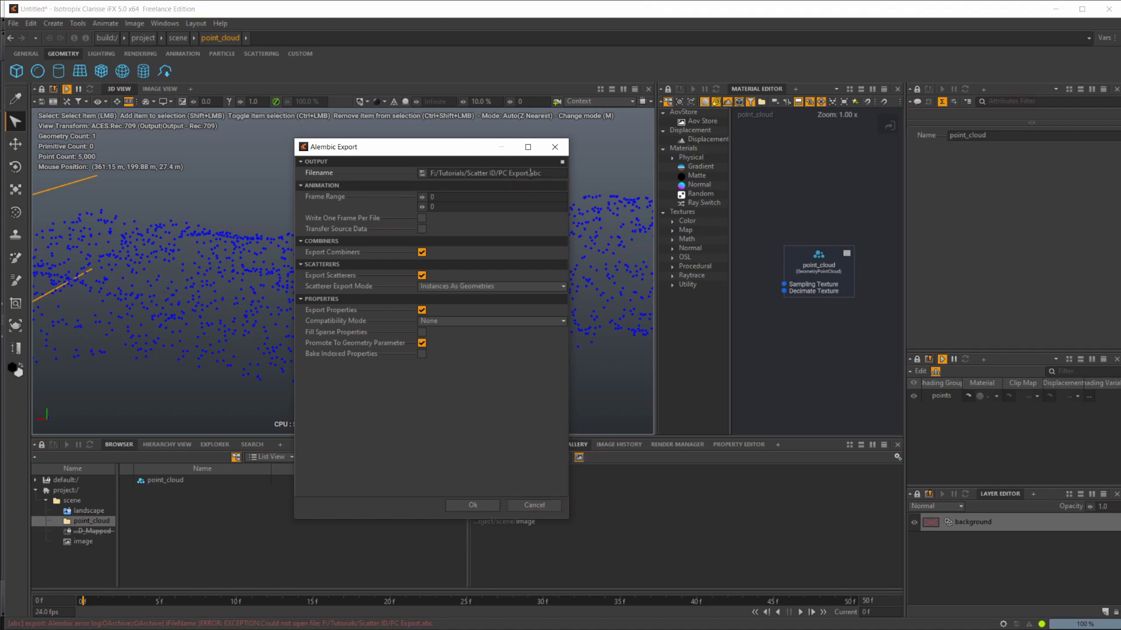
key(BackSpace)
text(1.)
click(473, 505)
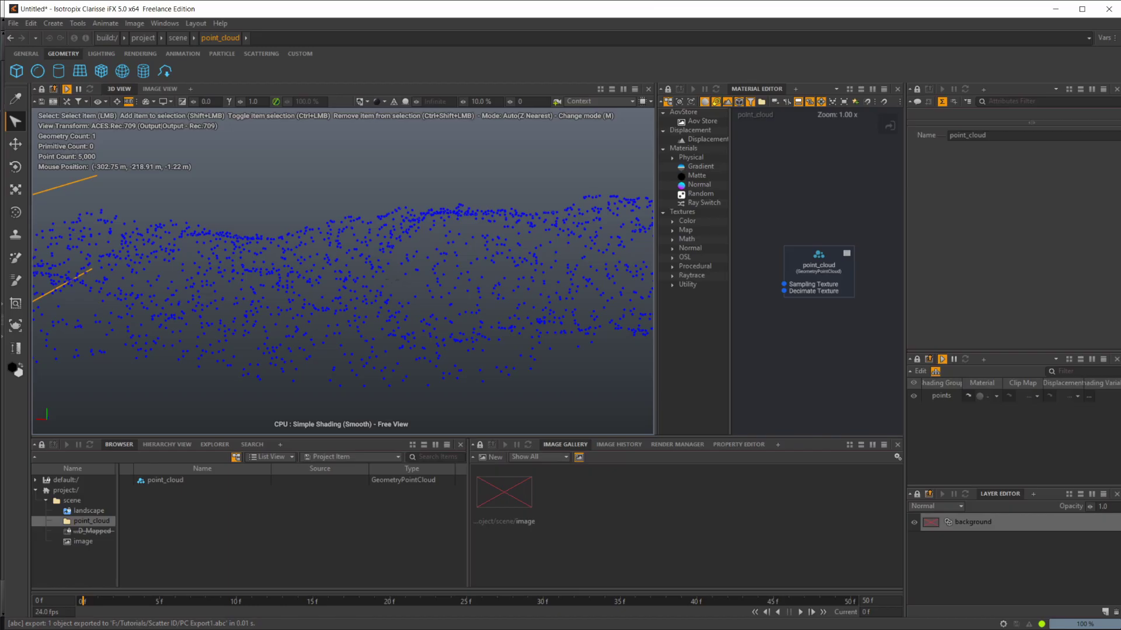
Step: Switch to Houdini, point the file1 node to PC Export1.abc and reload its geometry
key(alt+Tab)
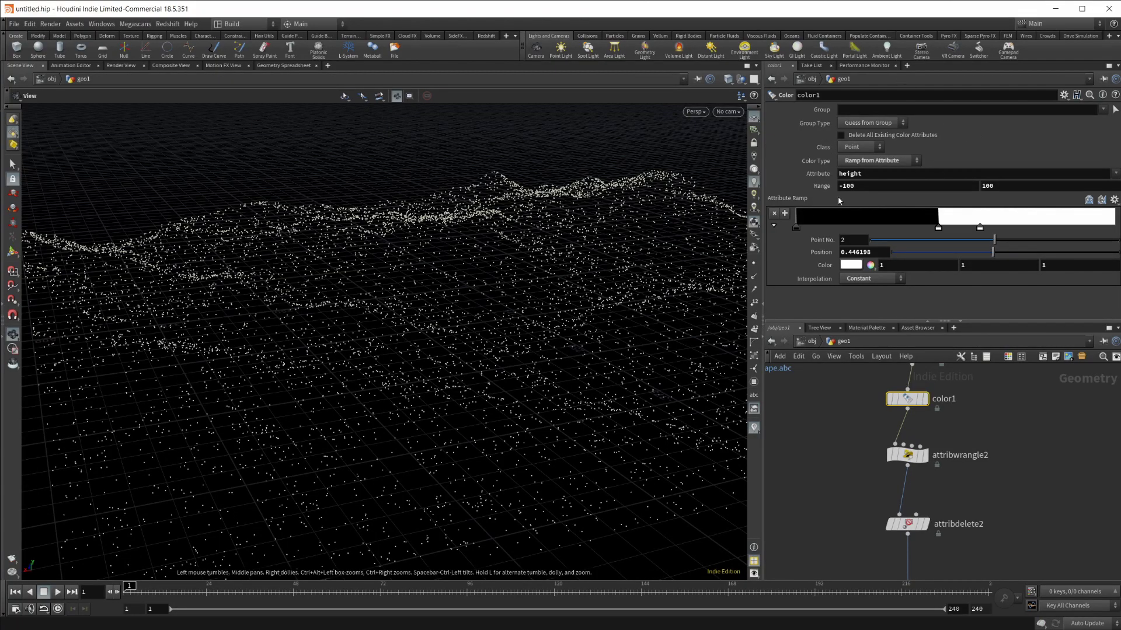
middle_drag(938, 395, 1007, 565)
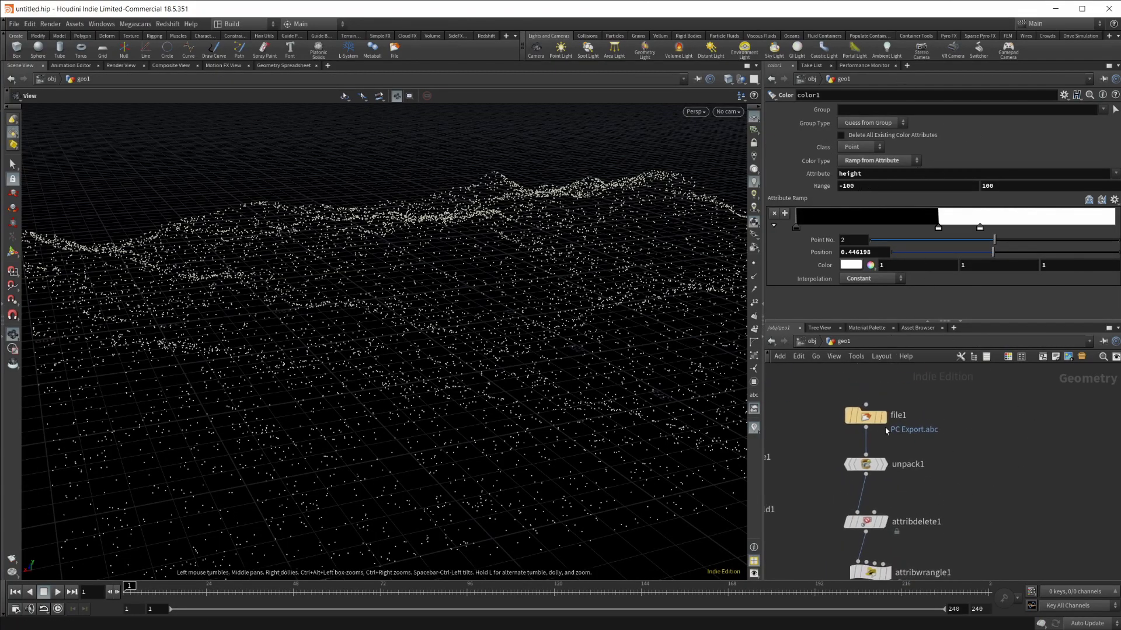
click(866, 416)
click(962, 123)
text(1)
click(861, 138)
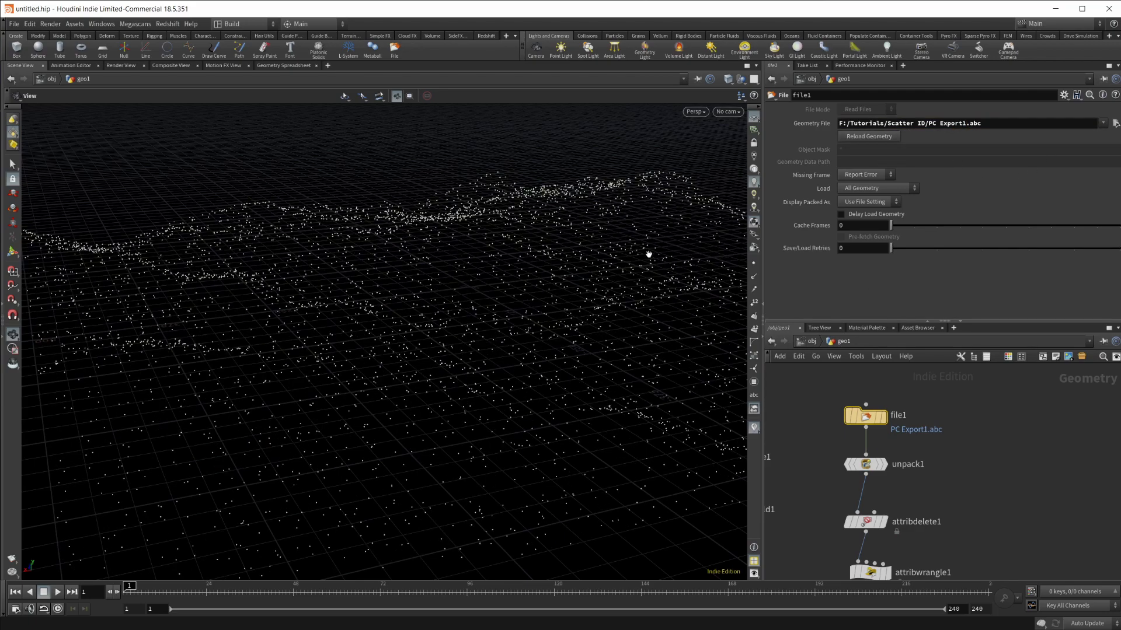
Step: Select the rop_alembic2 output node below the PC_ID_Mapped null
middle_drag(983, 538, 910, 479)
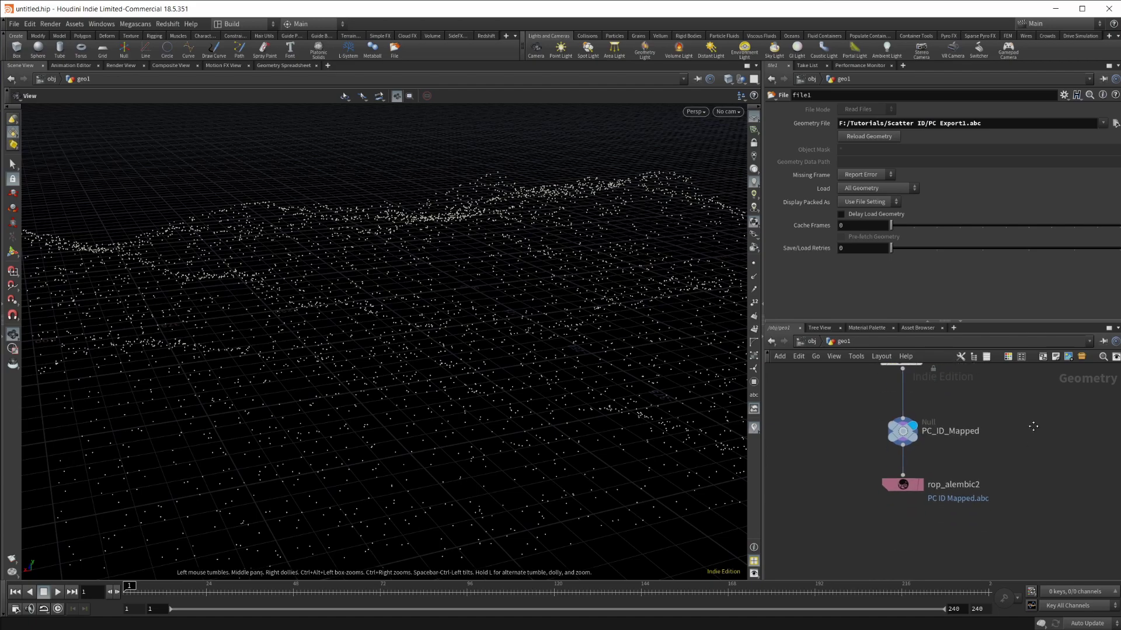
click(903, 483)
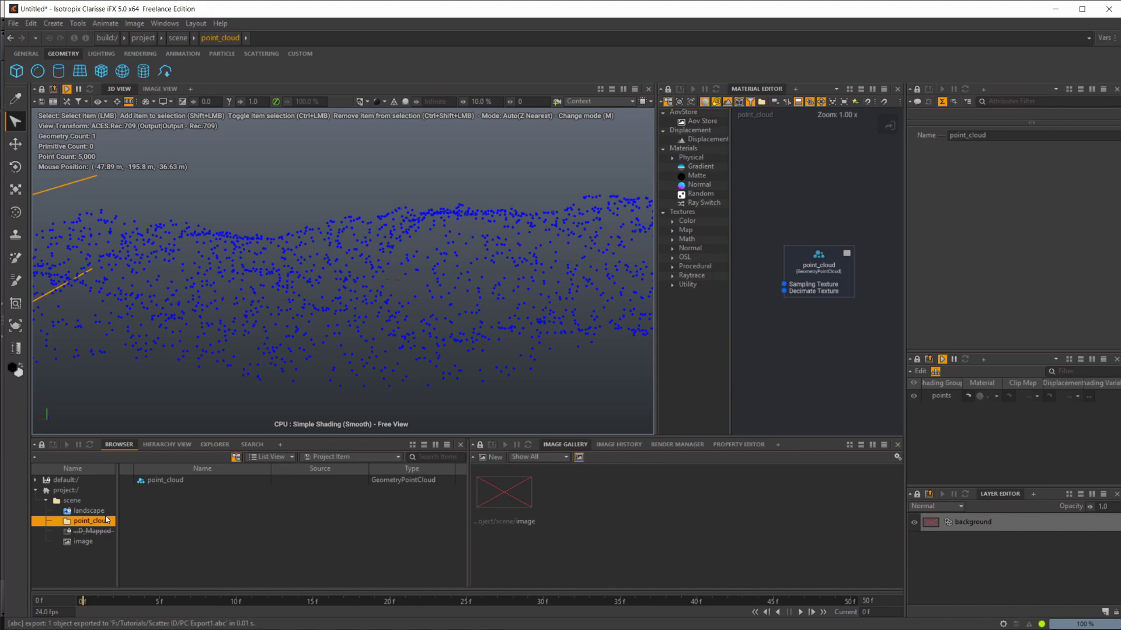
Step: Switch back to Clarisse and disable the point_cloud context
key(d)
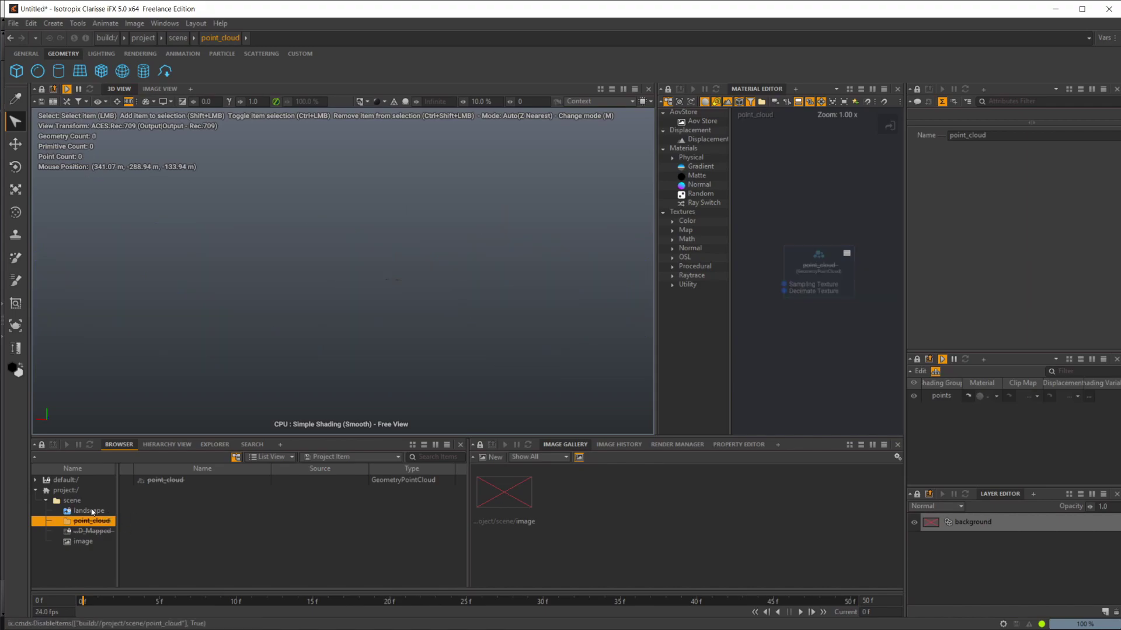
Step: Enable the PC_ID_Mapped reference in the scene context again and resync its Alembic file PC ID Mapped.abc
click(72, 501)
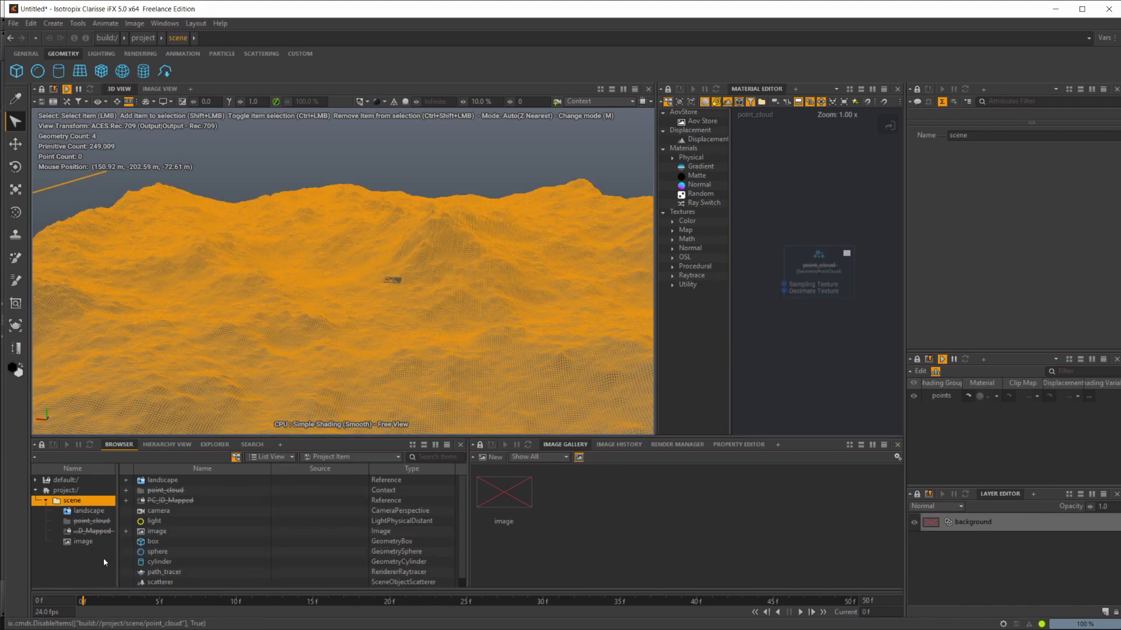
click(102, 531)
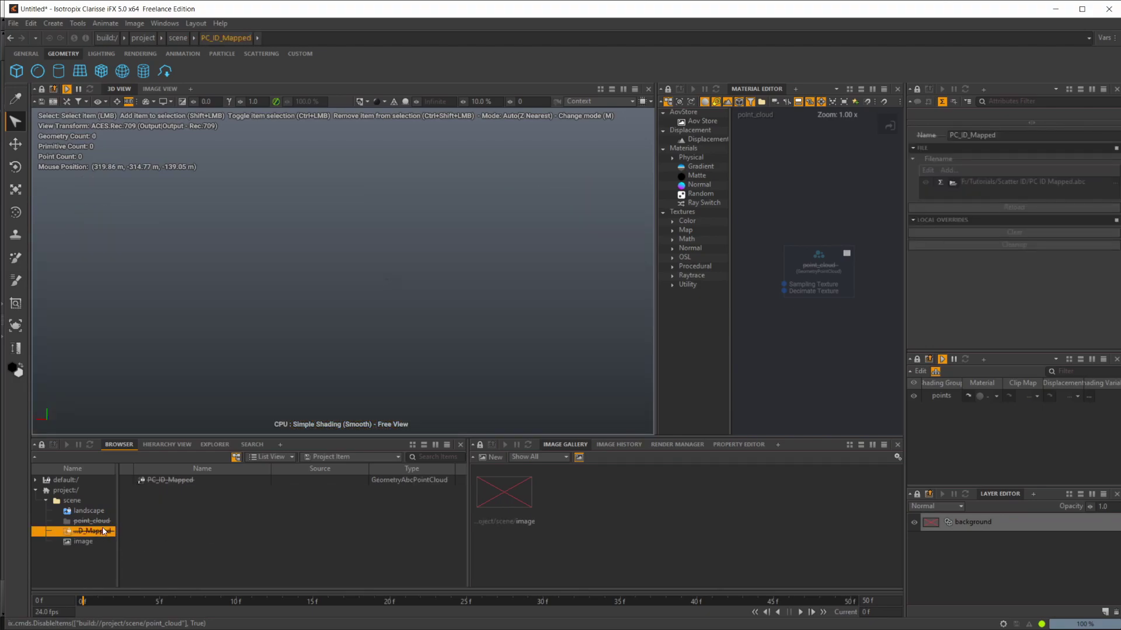
click(73, 502)
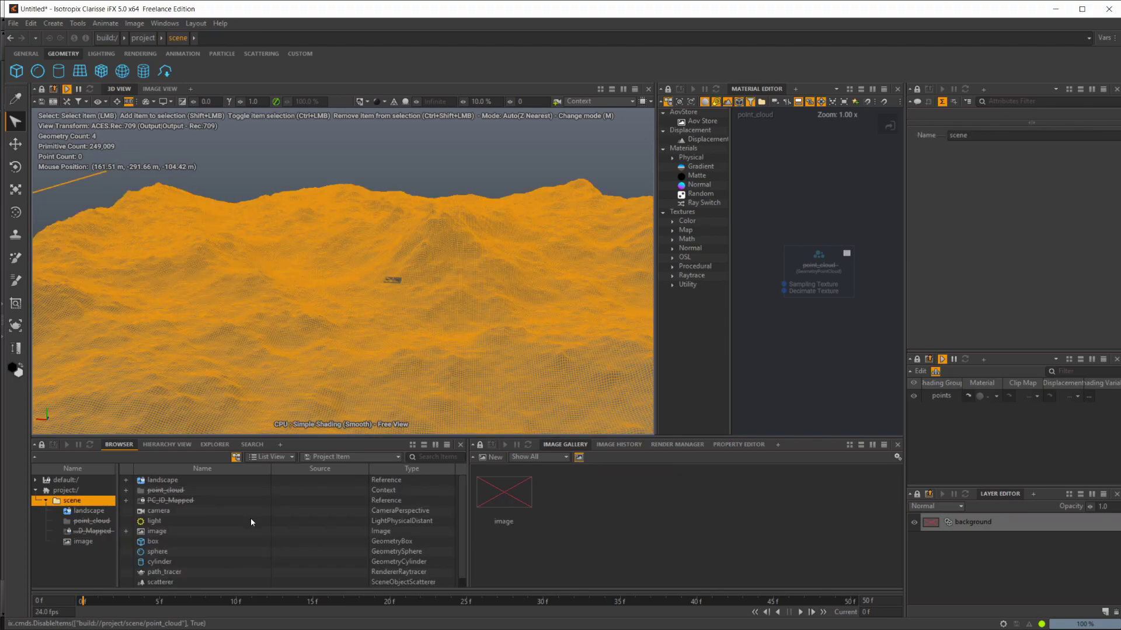
click(181, 501)
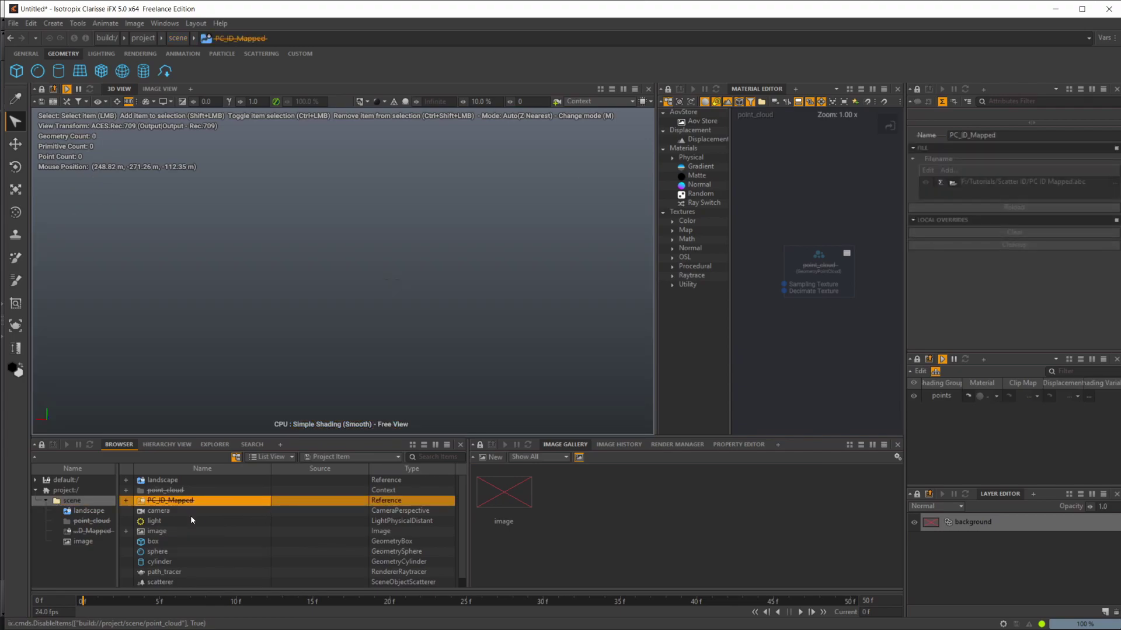
key(ctrl+shift+d)
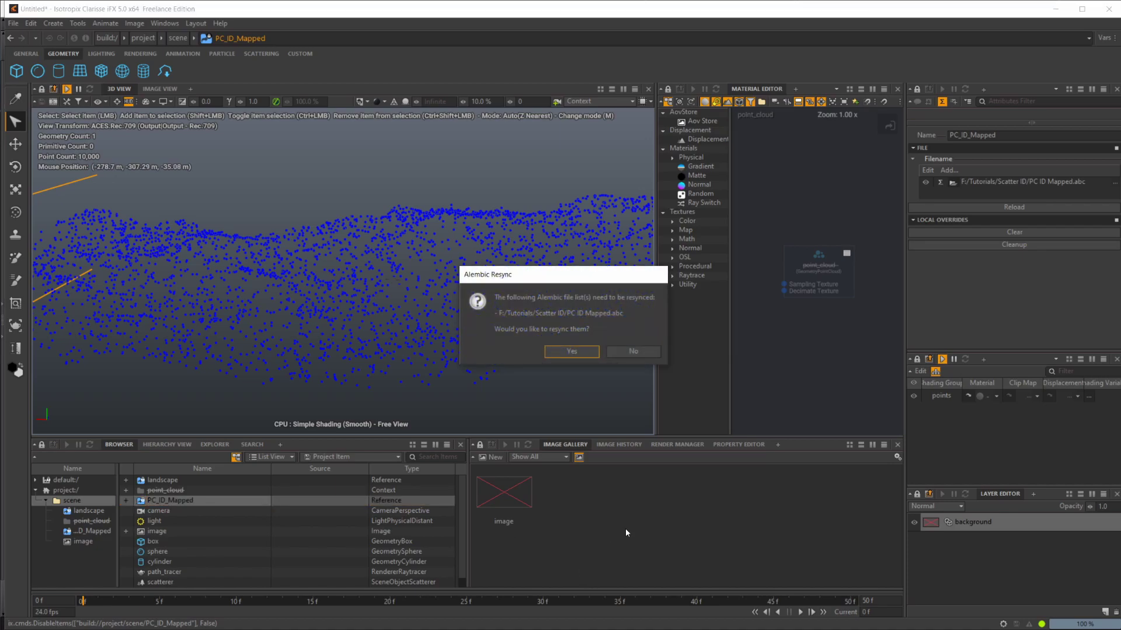
click(572, 352)
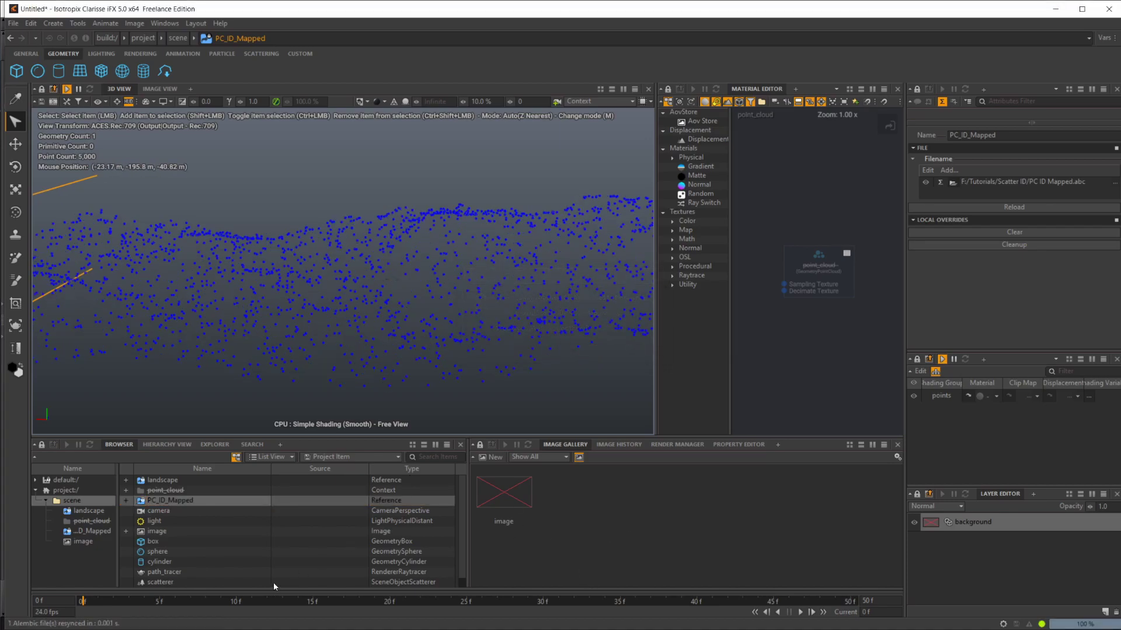
Step: Select the scatterer and examine how its instances are distributed over the landscape with the resynced point cloud
scroll(261, 544, down, 1)
click(192, 573)
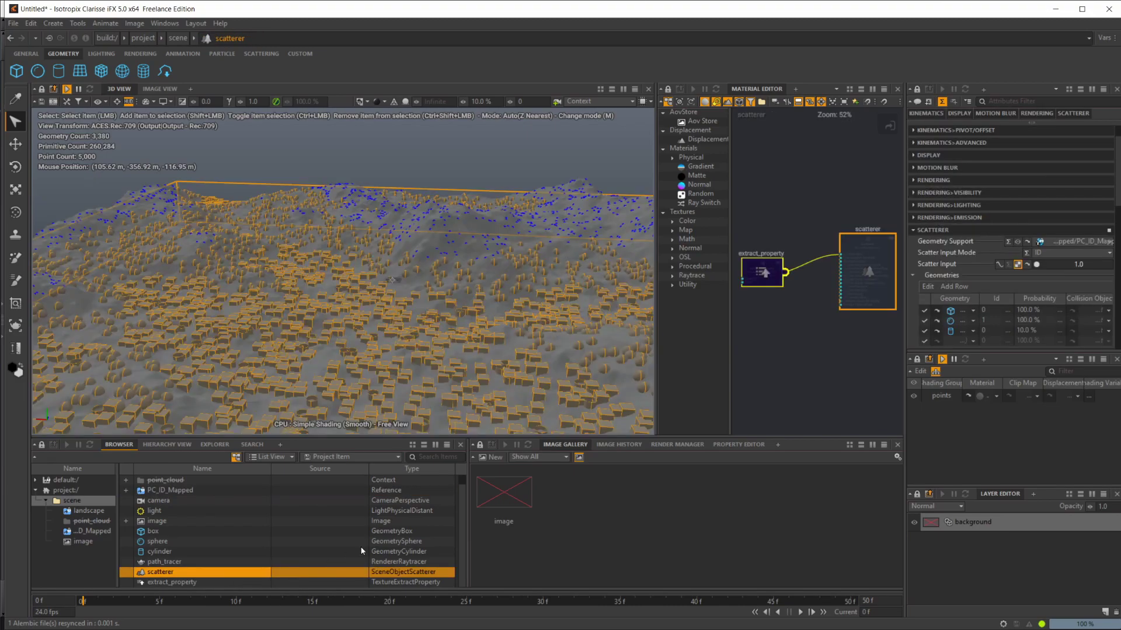
alt+drag(458, 198, 446, 306)
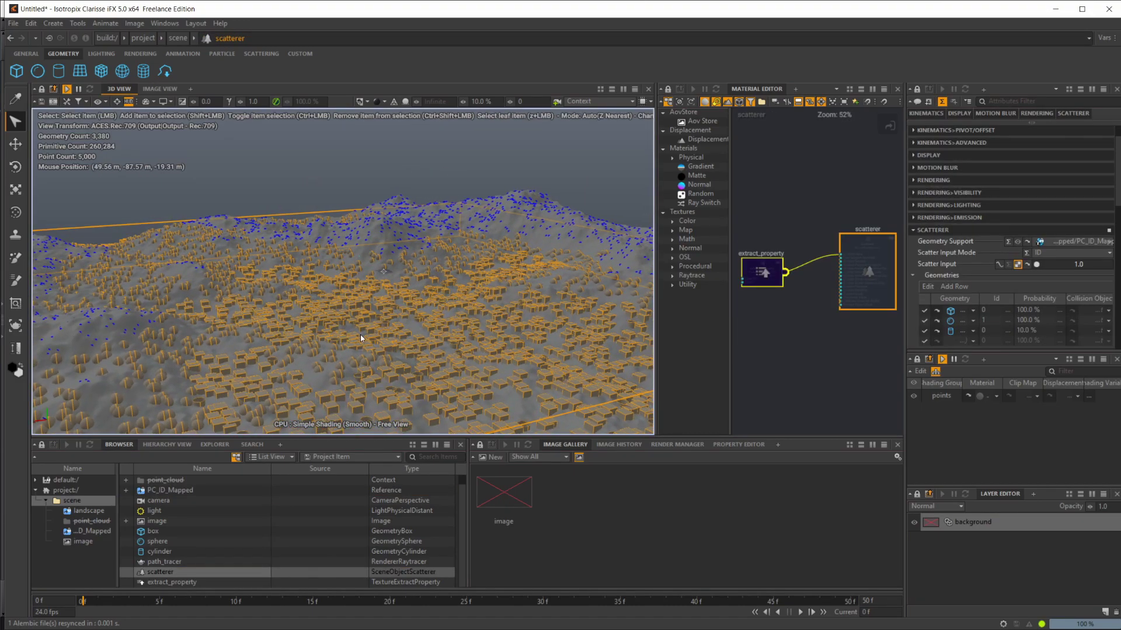
key(f)
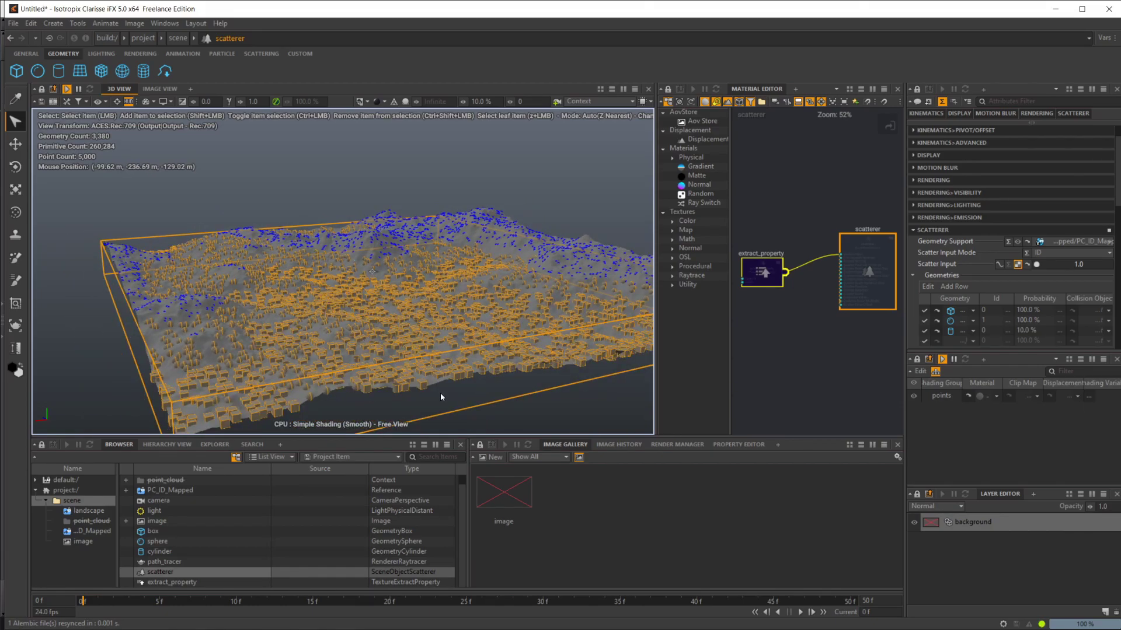
alt+drag(442, 387, 466, 359)
alt+right_drag(458, 324, 443, 381)
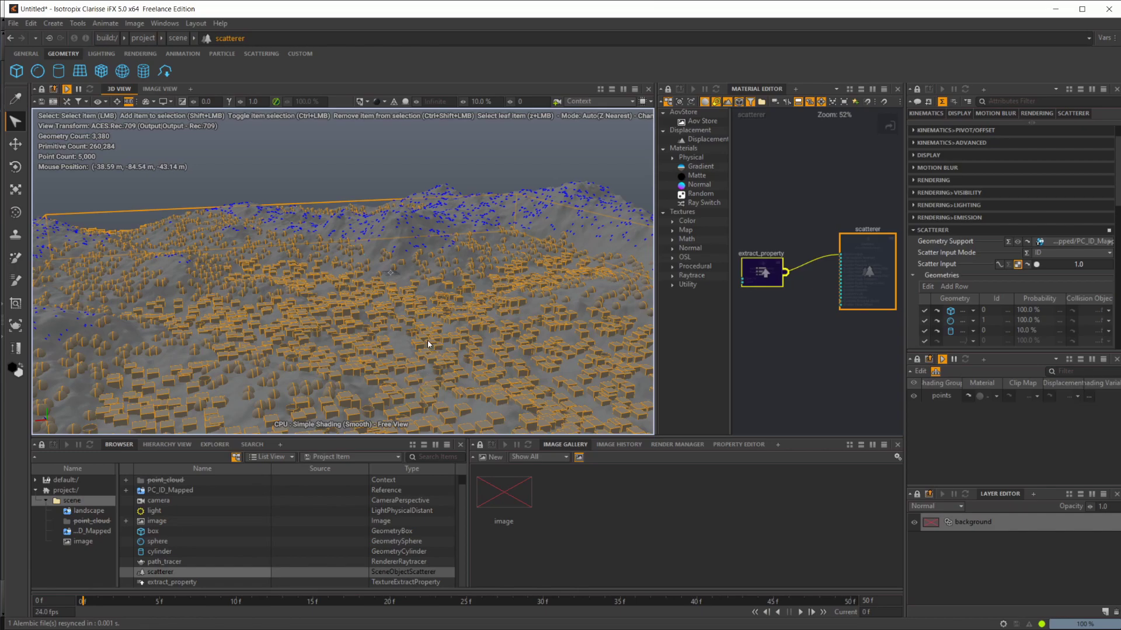
alt+drag(429, 342, 362, 245)
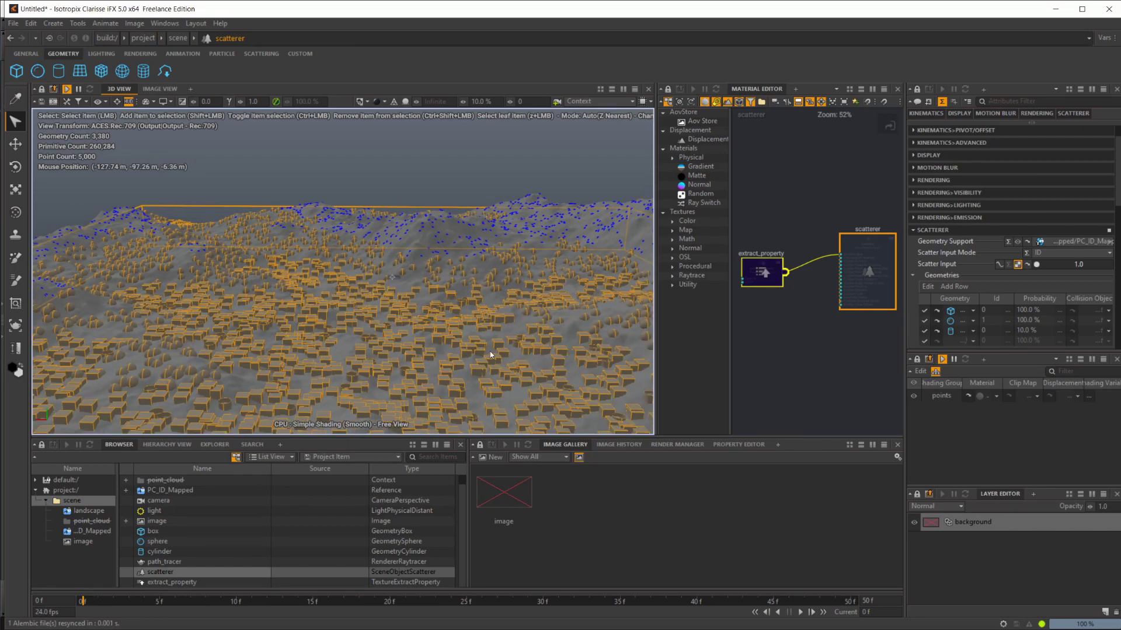